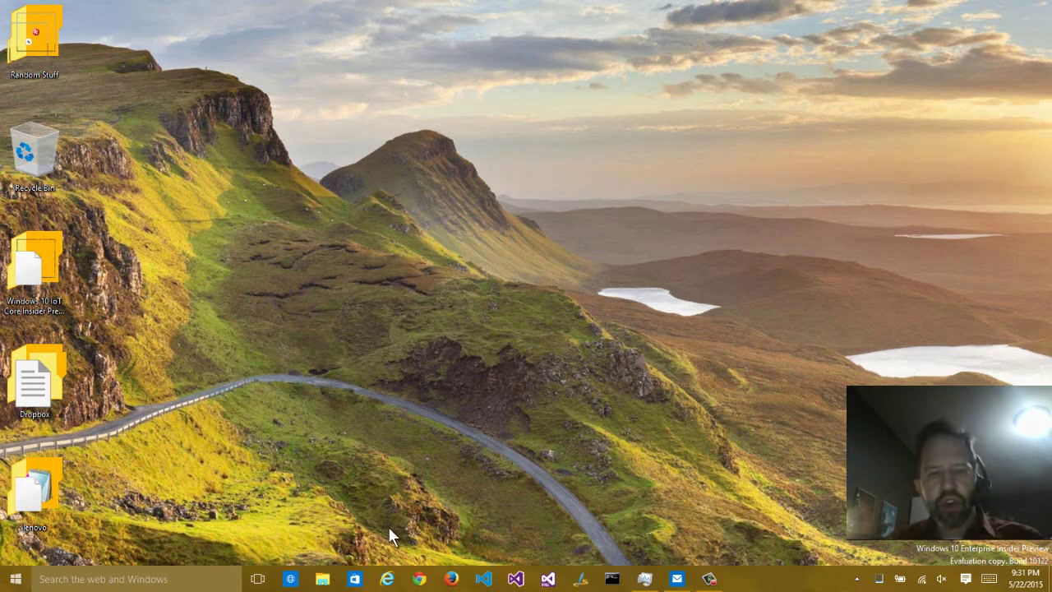
# In Internet Explorer, search Google for "shanselman windows 10 18%" and open the tweet about build 10122 hanging at 18%
pyautogui.click(387, 579)
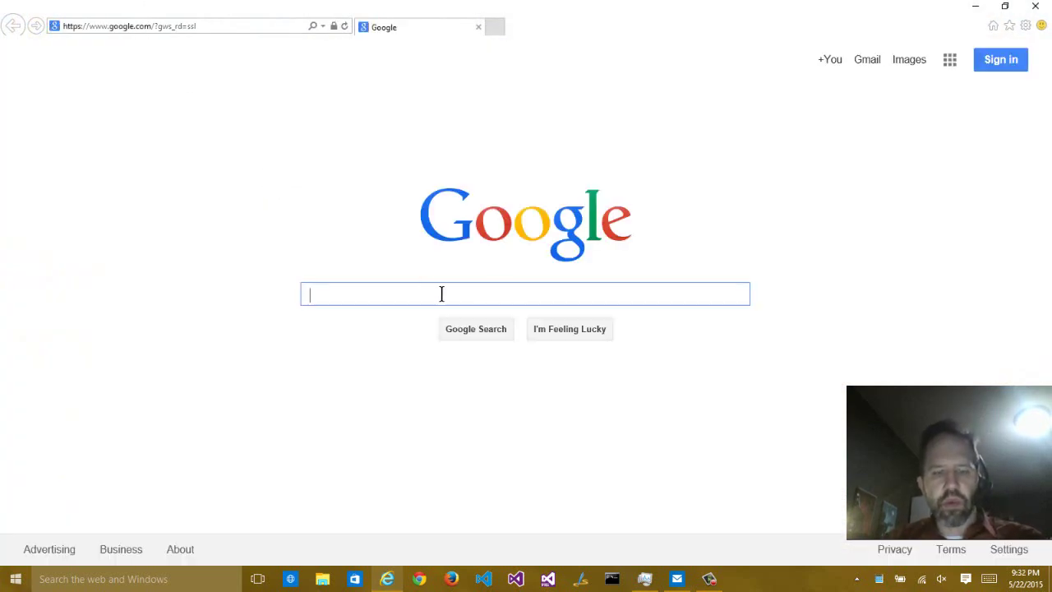
pyautogui.write('shanselman')
pyautogui.hotkey('ctrl', 'a')
pyautogui.write('shanselman windows 10 ')
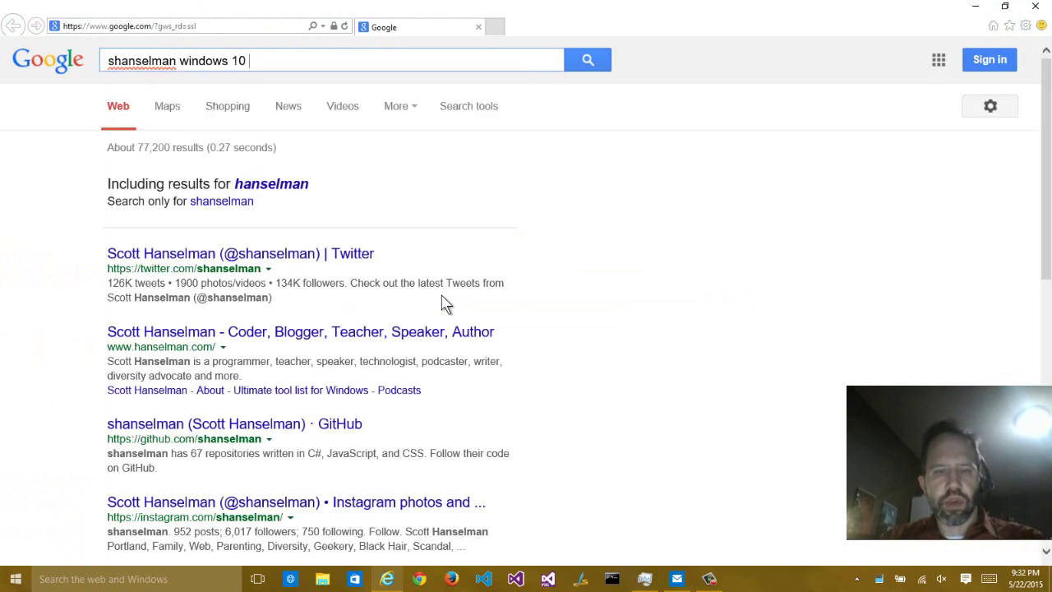
pyautogui.write('18%')
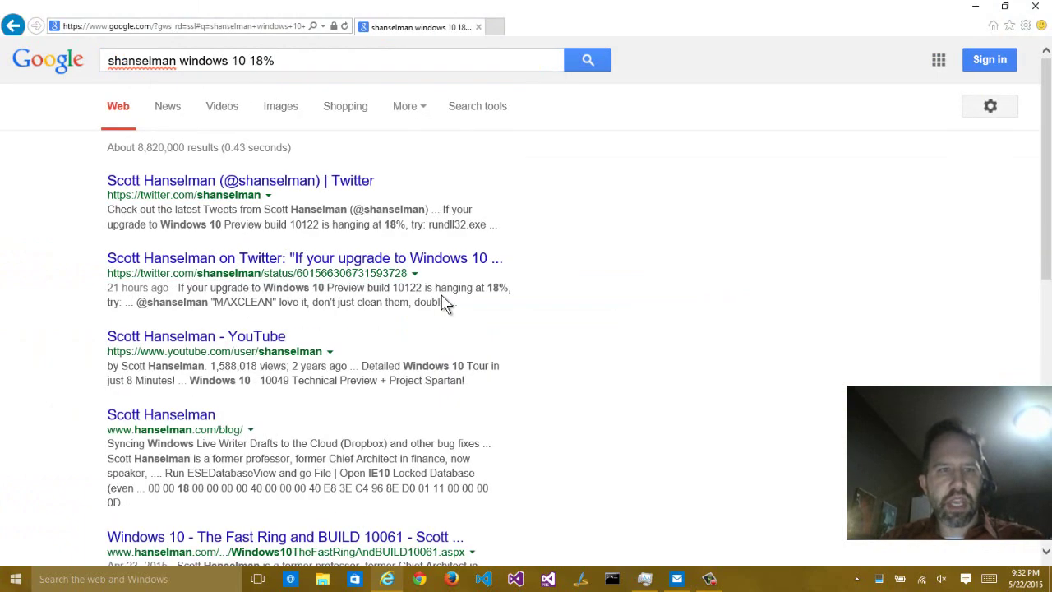
pyautogui.click(295, 258)
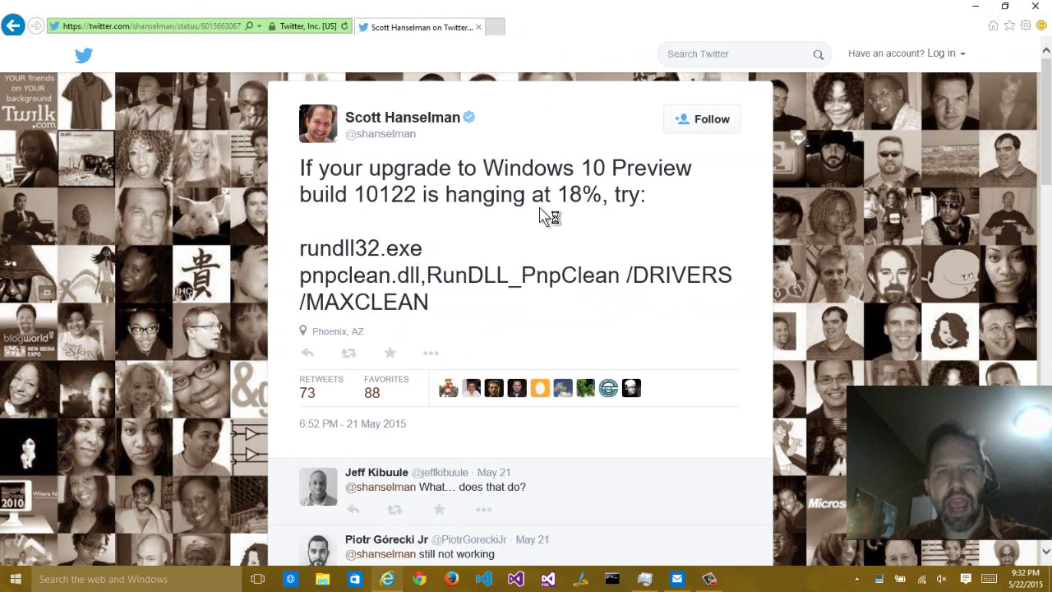
# Highlight the 18% figure and the rundll32.exe pnpclean.dll command in the tweet, and close the browser
pyautogui.moveTo(559, 196); pyautogui.dragTo(608, 198)
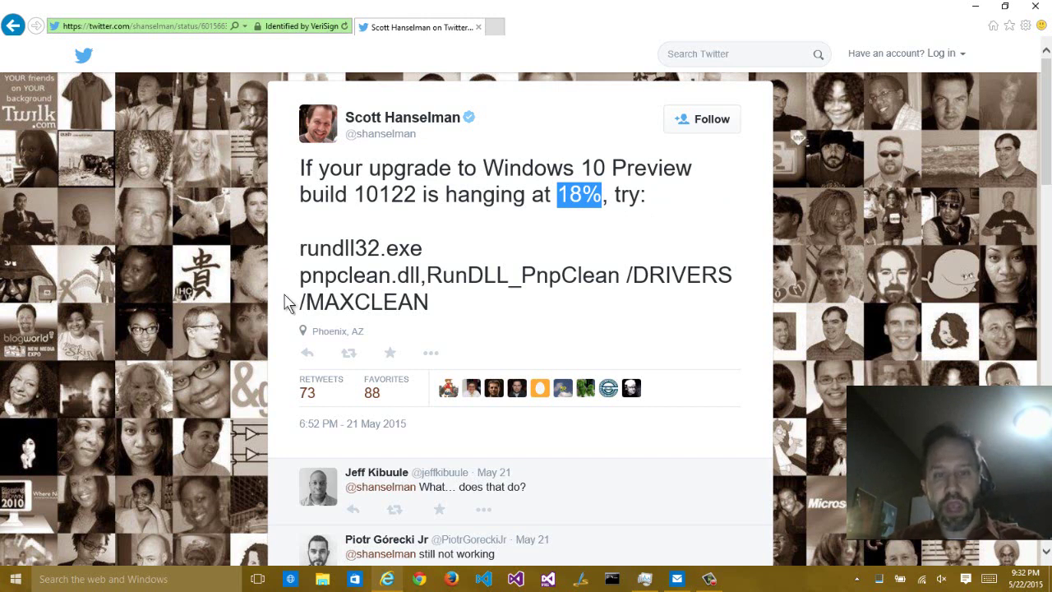
pyautogui.click(301, 247)
pyautogui.moveTo(301, 247); pyautogui.dragTo(429, 316)
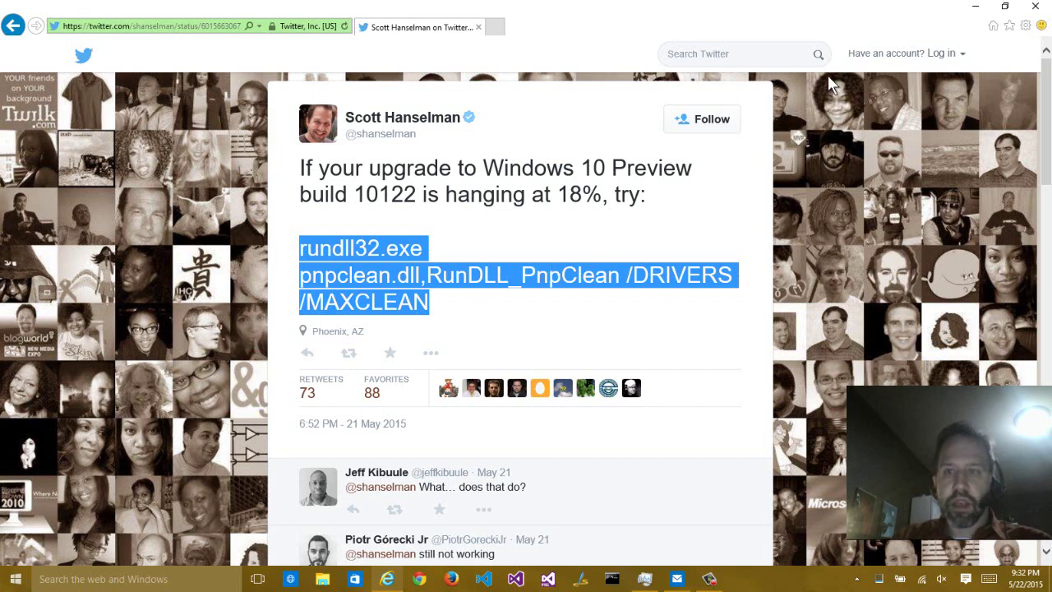
pyautogui.click(1037, 8)
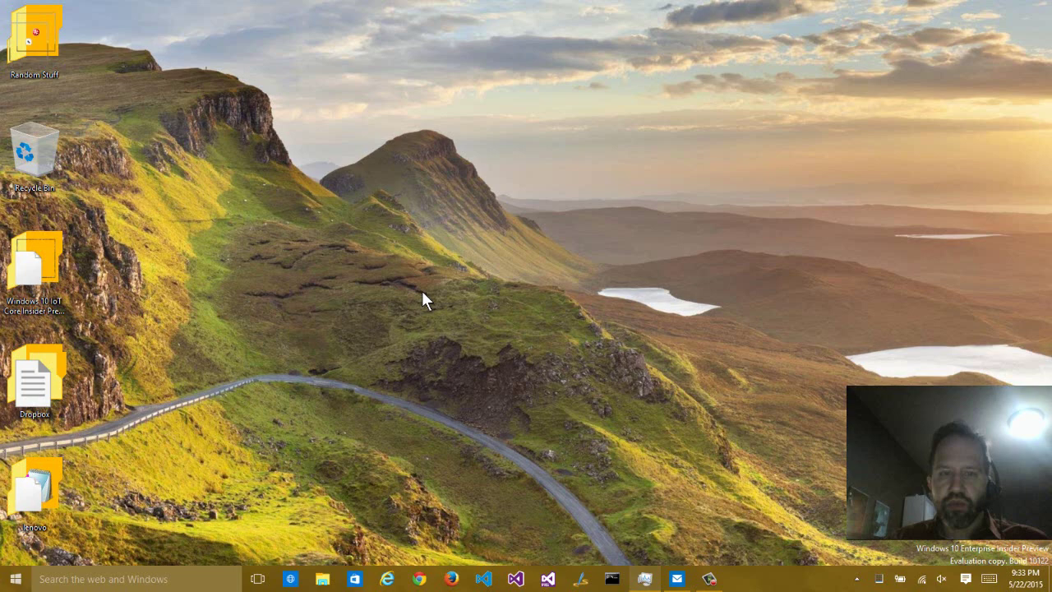
# View the full-screen Start tiles, expand the All apps list, and close Start
pyautogui.click(15, 578)
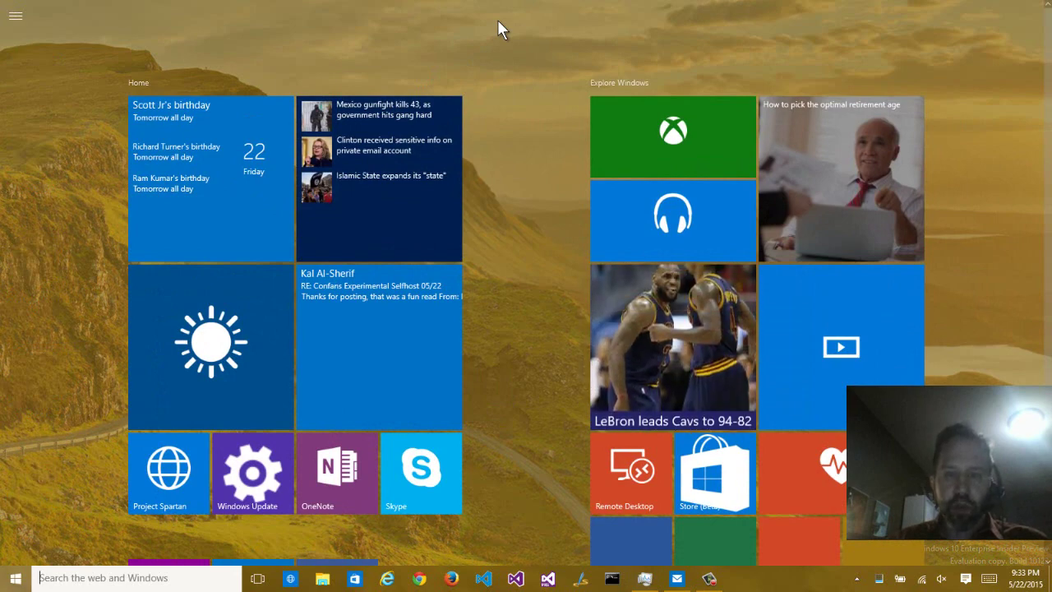
pyautogui.click(15, 579)
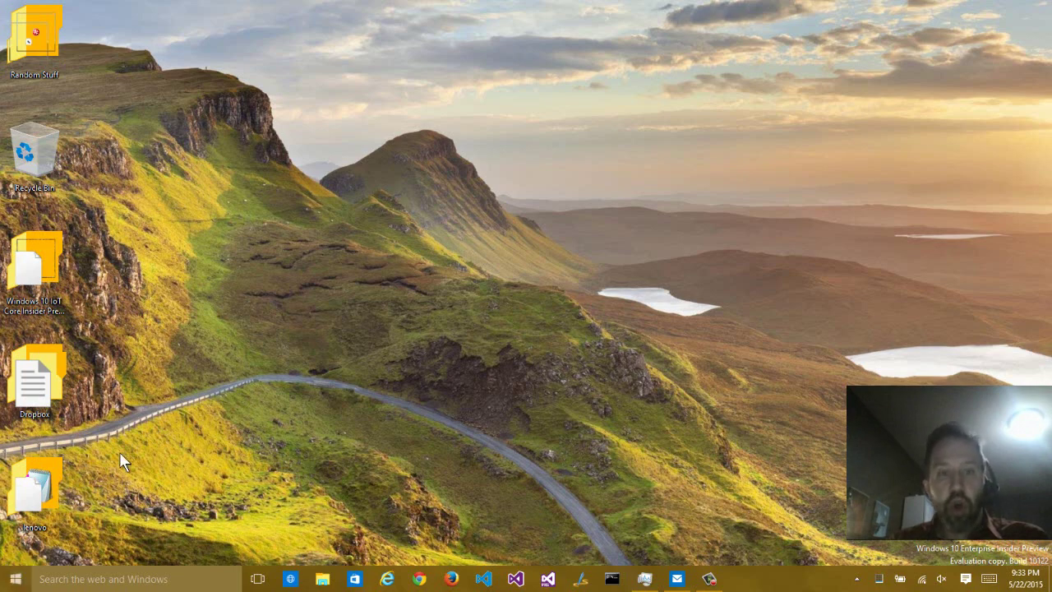
pyautogui.click(16, 578)
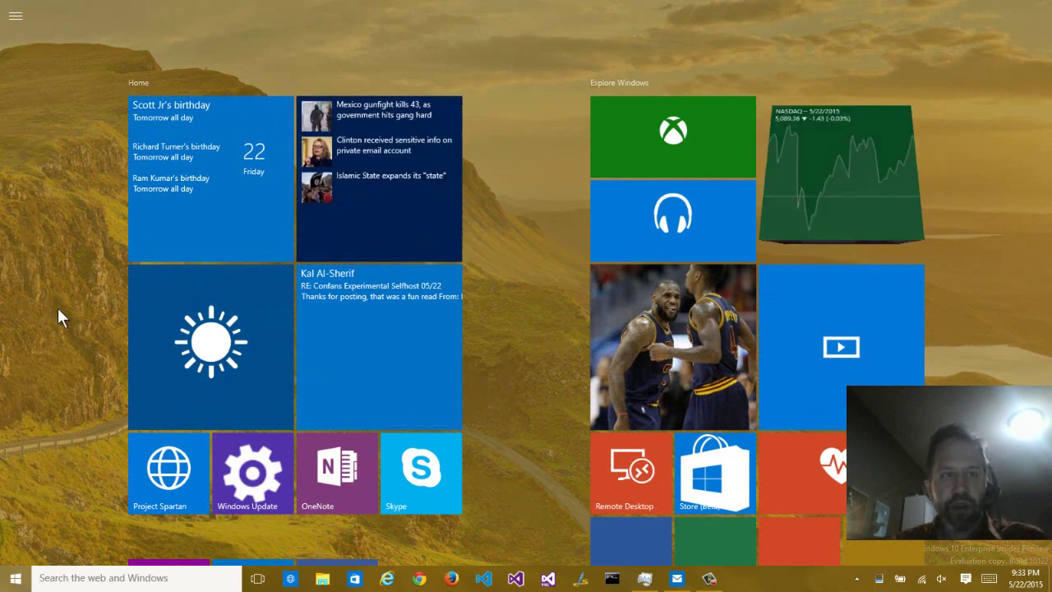
pyautogui.moveTo(10, 227)
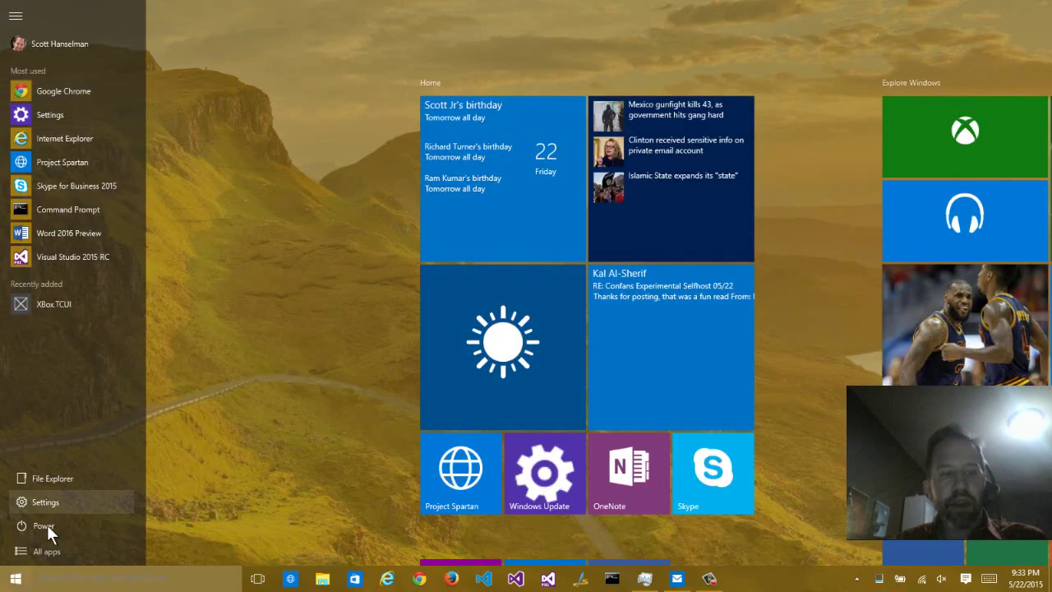
pyautogui.click(43, 567)
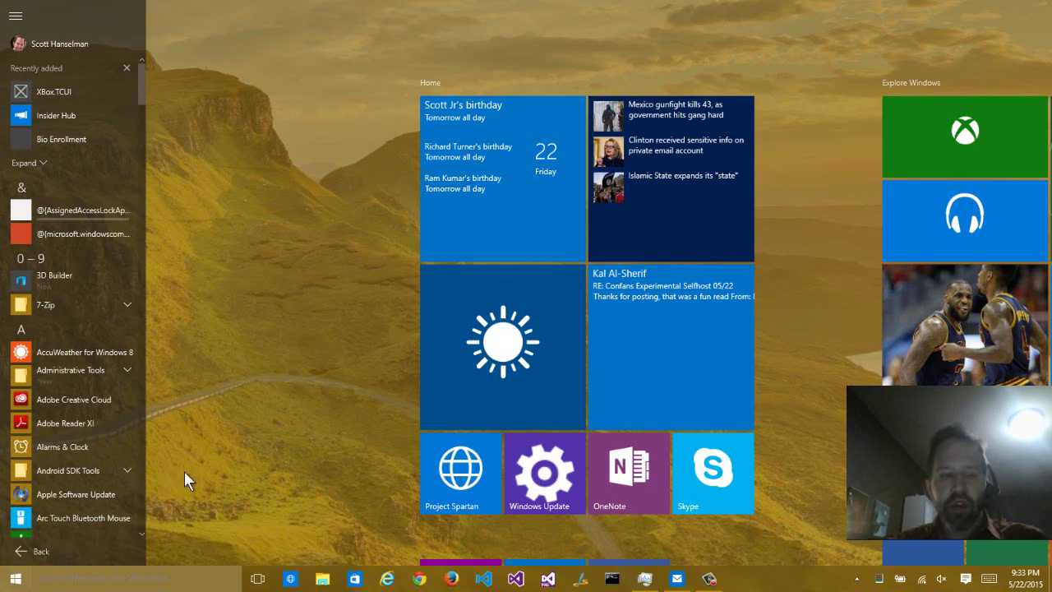
pyautogui.click(15, 578)
# Reopen Start to show its side menu, switch to All apps and back, and return to the desktop
pyautogui.click(15, 579)
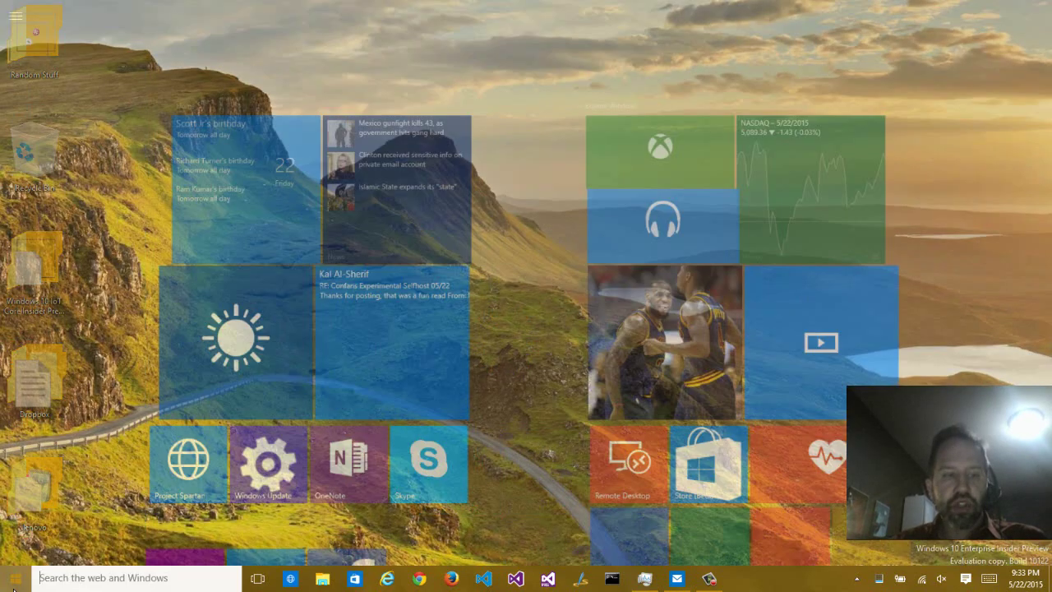
pyautogui.click(15, 20)
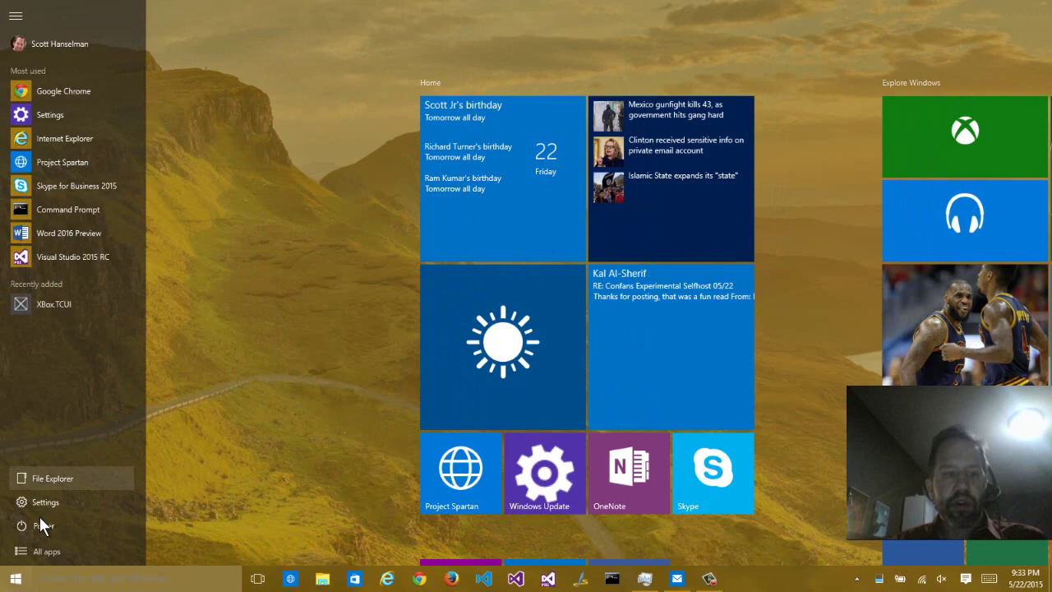
pyautogui.click(44, 550)
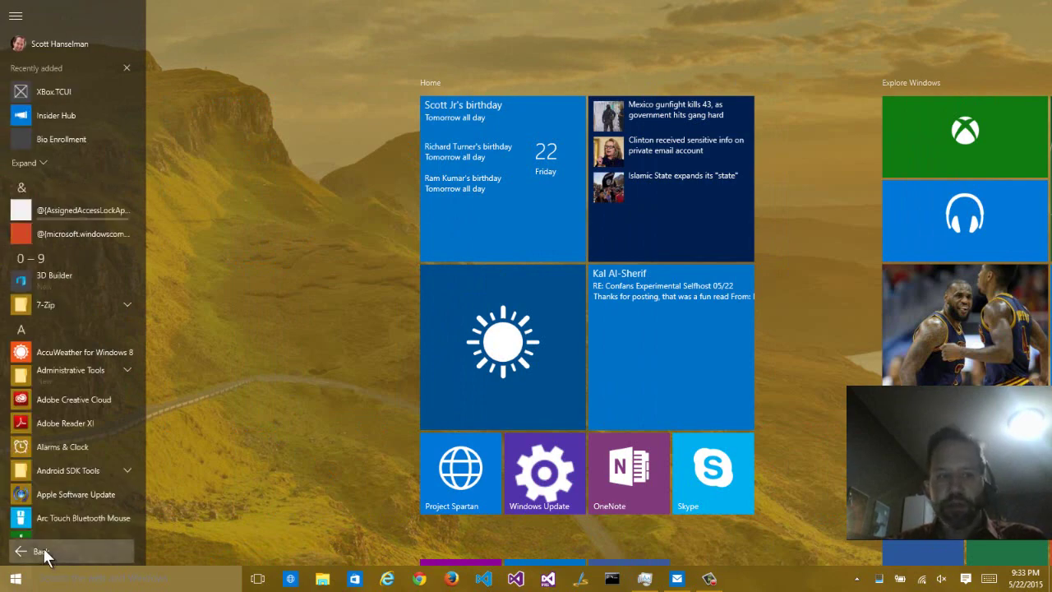
pyautogui.click(43, 548)
pyautogui.click(13, 582)
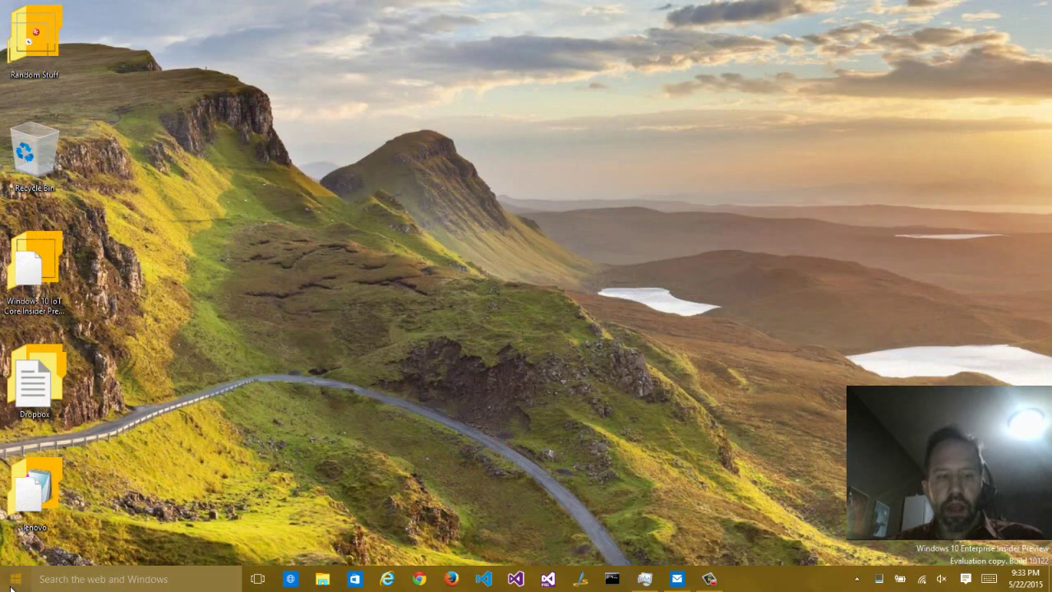
# Display the full-screen Start tiles once more and dismiss them
pyautogui.click(12, 584)
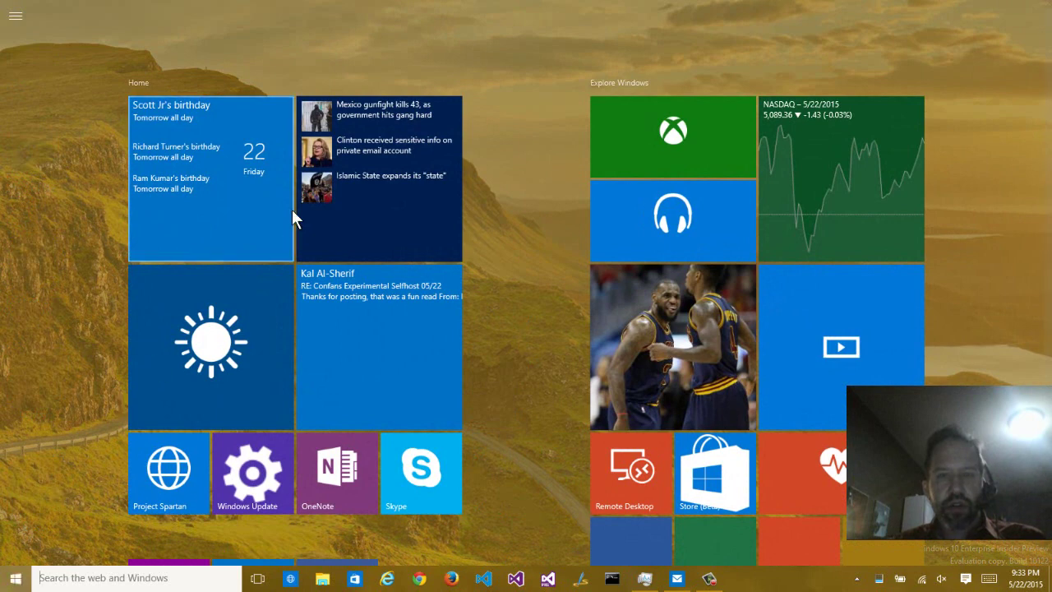
pyautogui.click(990, 146)
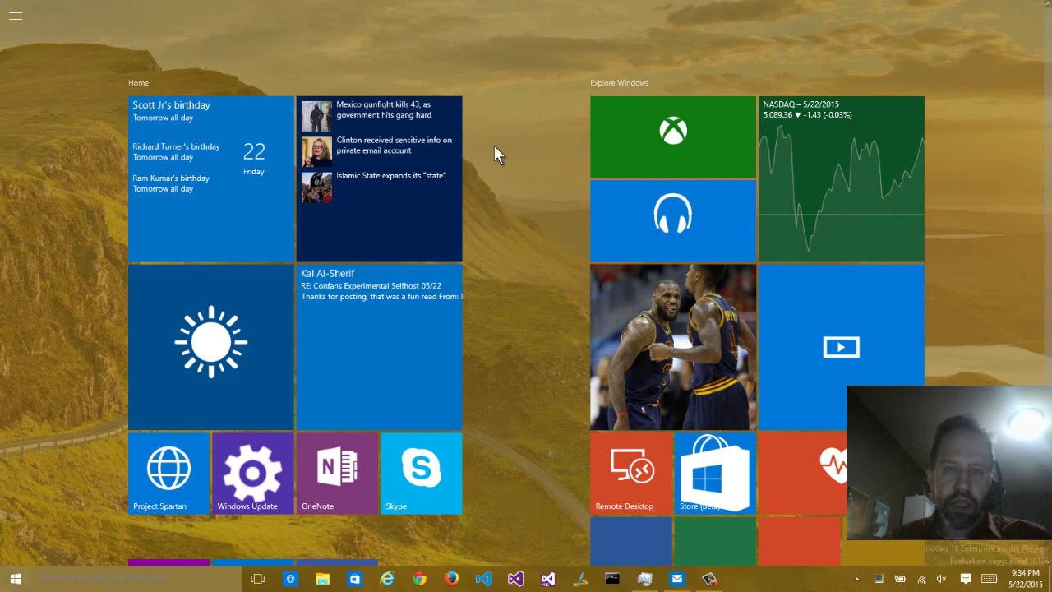
pyautogui.click(15, 579)
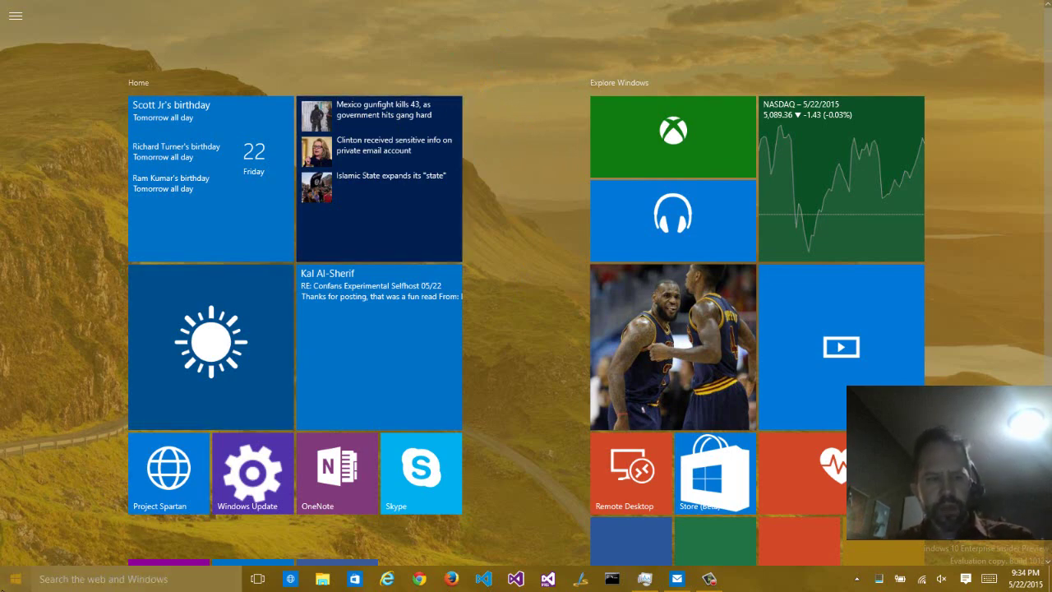
# Show and hide the notification center several times to demonstrate how it slides in, leaving it closed
pyautogui.press('super+a')
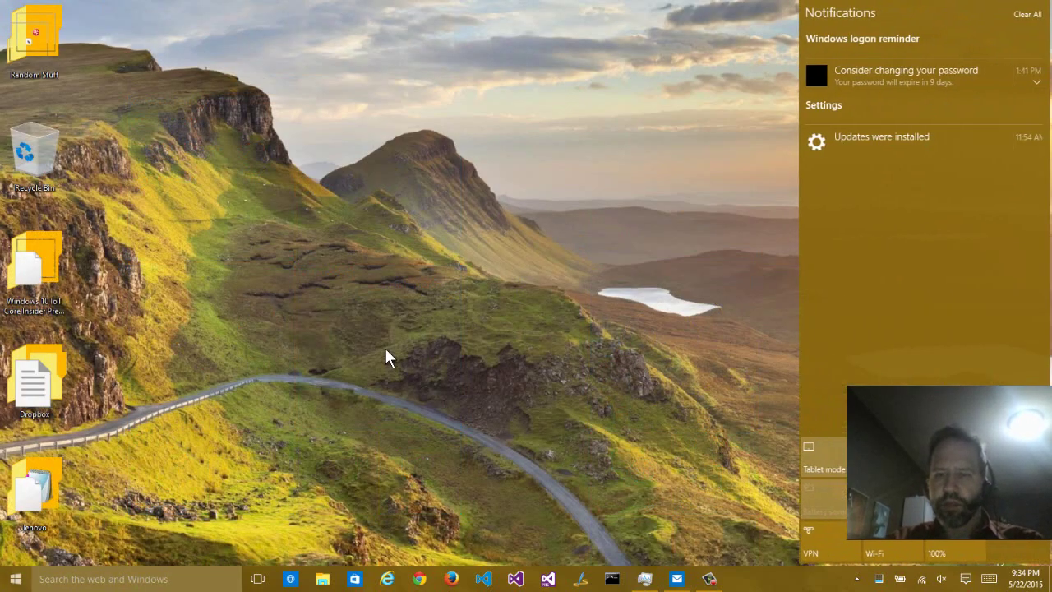
pyautogui.click(727, 362)
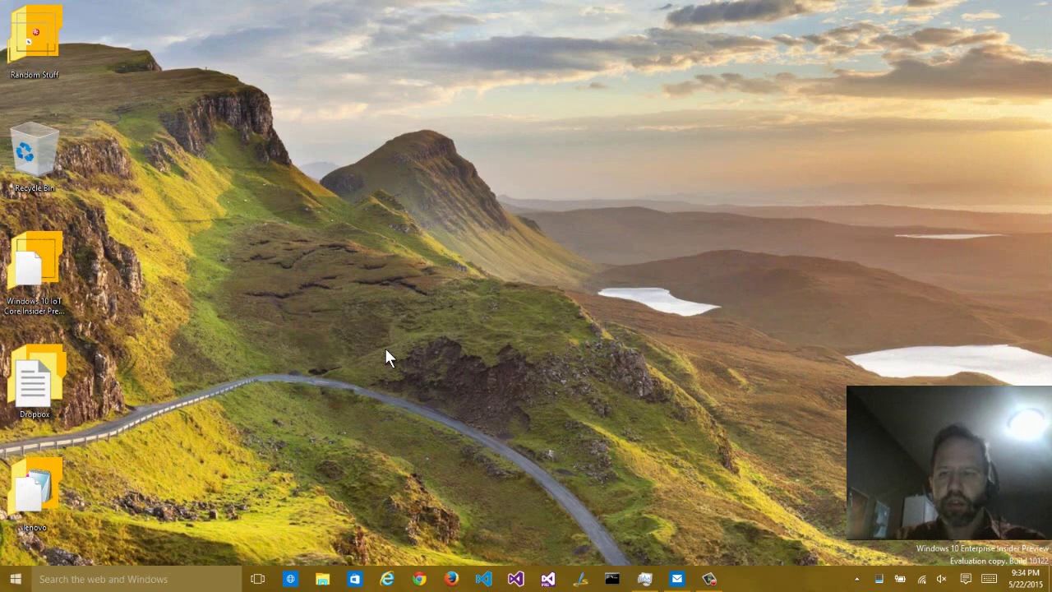
pyautogui.press('super+a')
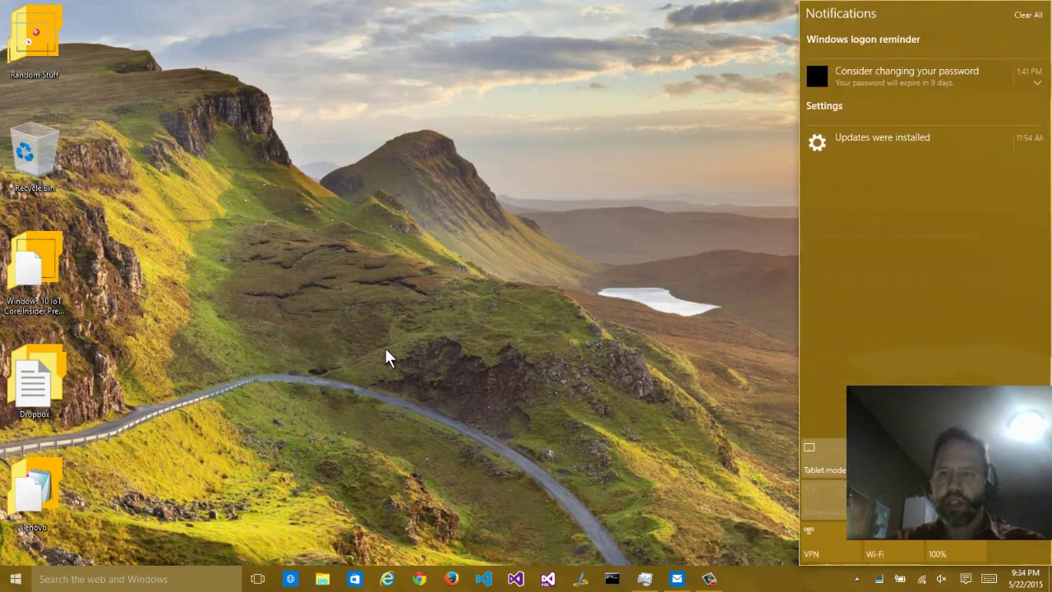
pyautogui.press('super+a')
pyautogui.press('super+a')
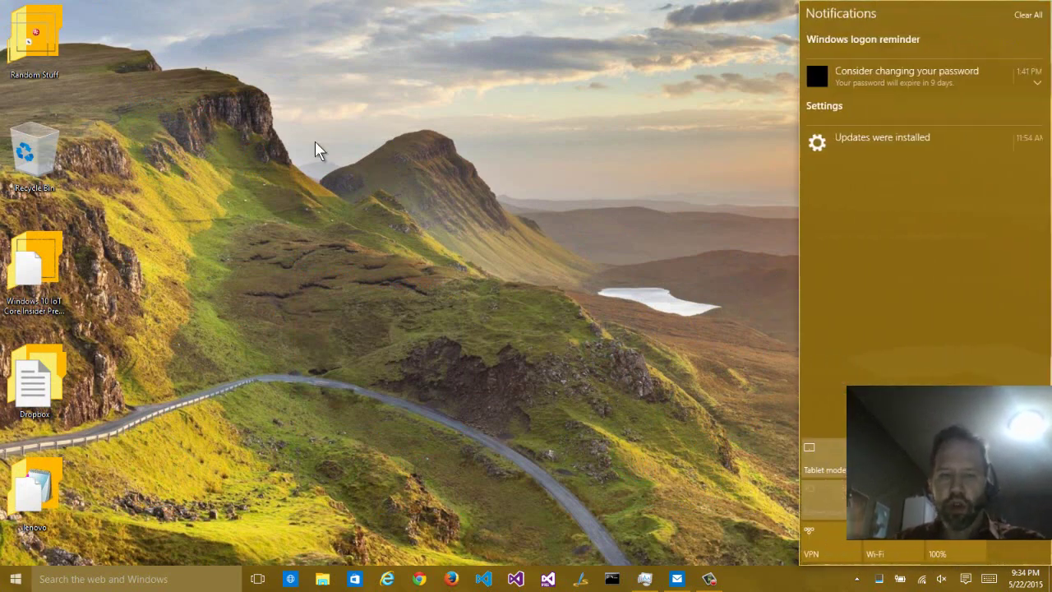
pyautogui.click(316, 142)
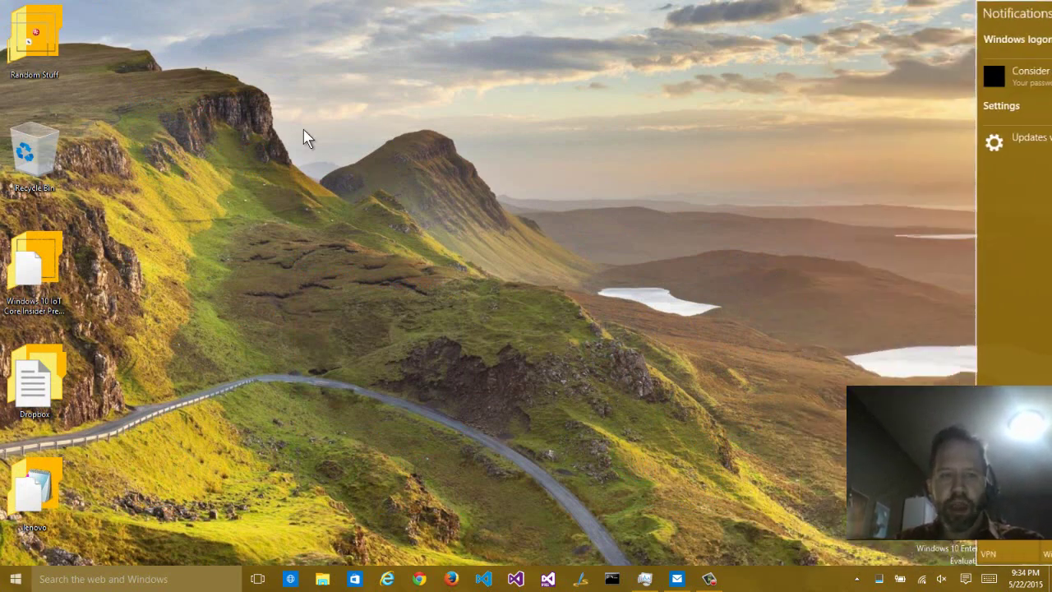
# Set the desktop background to the blue ice picture and check the matching color in the notification center
pyautogui.rightClick(319, 243)
pyautogui.click(235, 352)
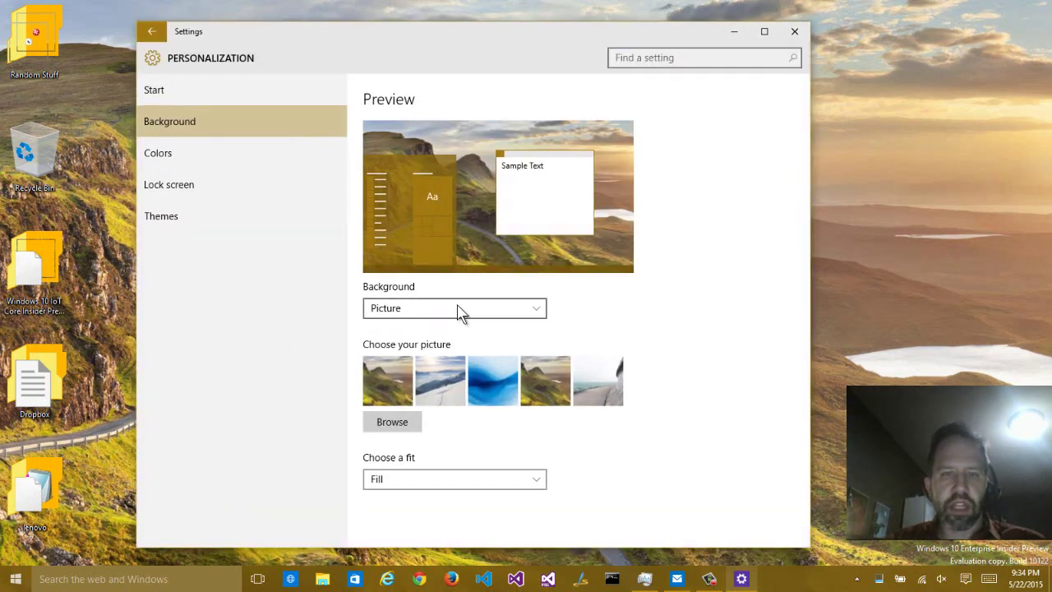
pyautogui.click(460, 310)
pyautogui.click(461, 310)
pyautogui.click(495, 376)
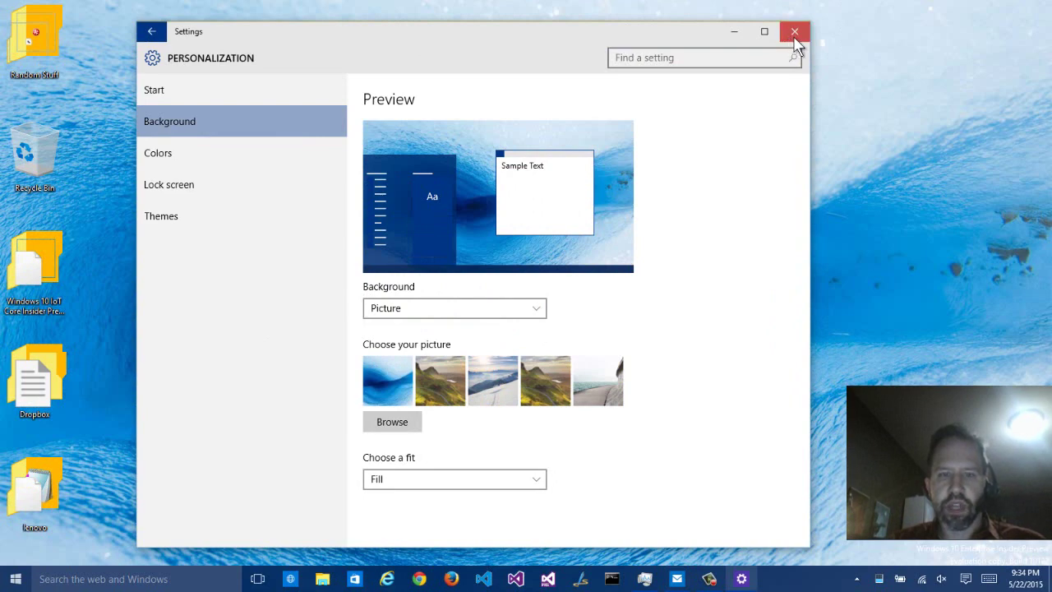
pyautogui.press('super+a')
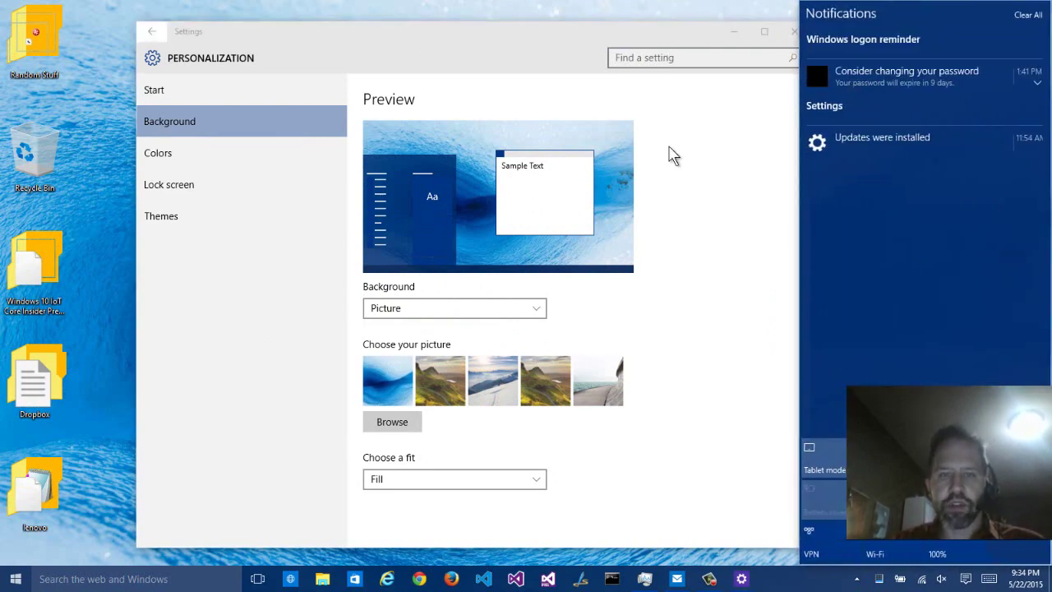
pyautogui.click(682, 184)
# In the color settings, turn automatic accent color off to examine the available accent colors, and turn it back on
pyautogui.click(244, 152)
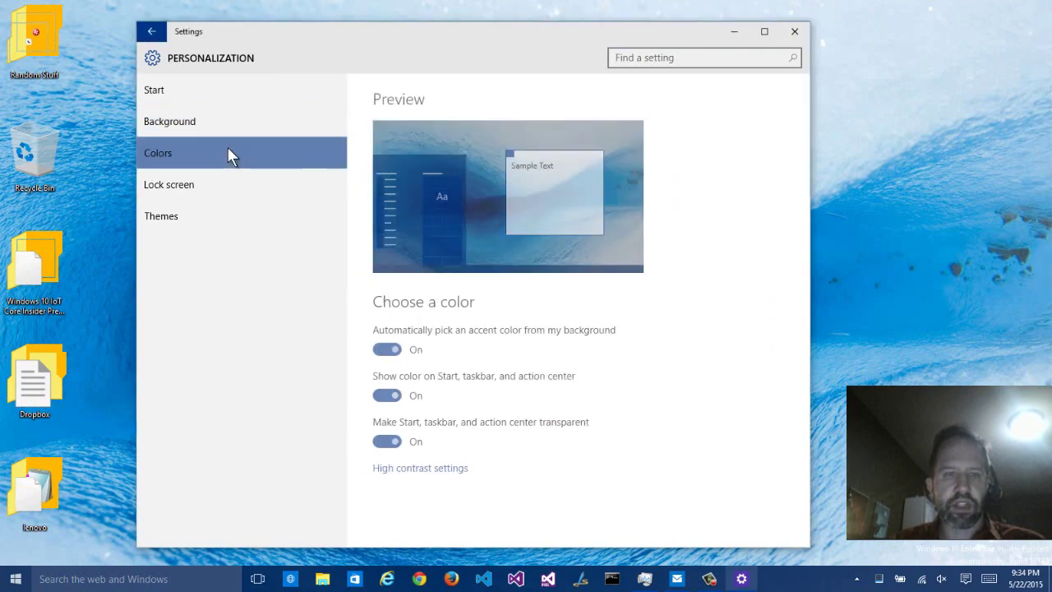
pyautogui.click(378, 350)
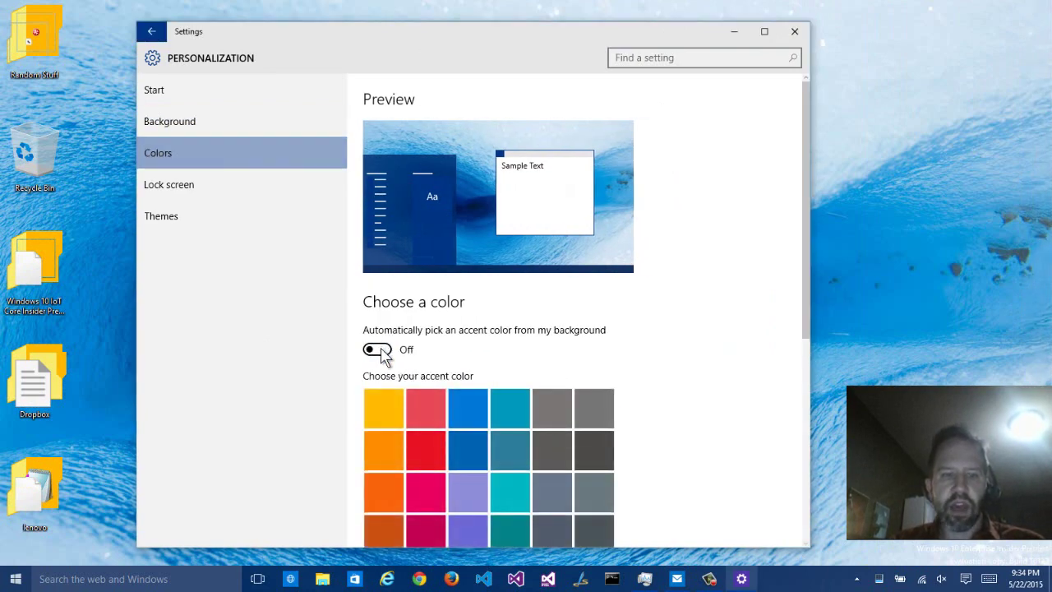
pyautogui.scroll(-3, 586, 375)
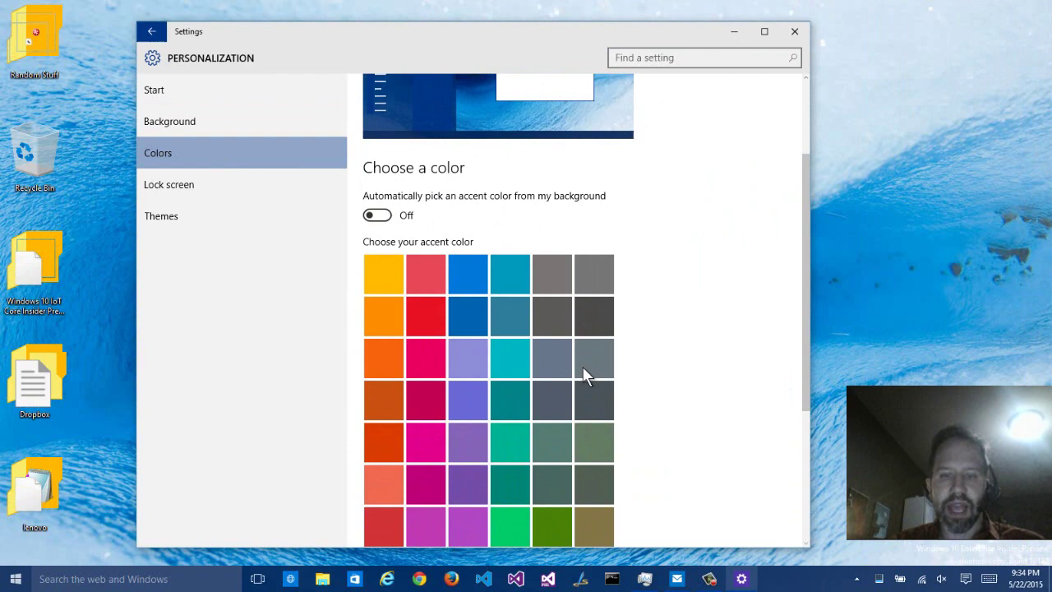
pyautogui.press('super+a')
pyautogui.click(775, 364)
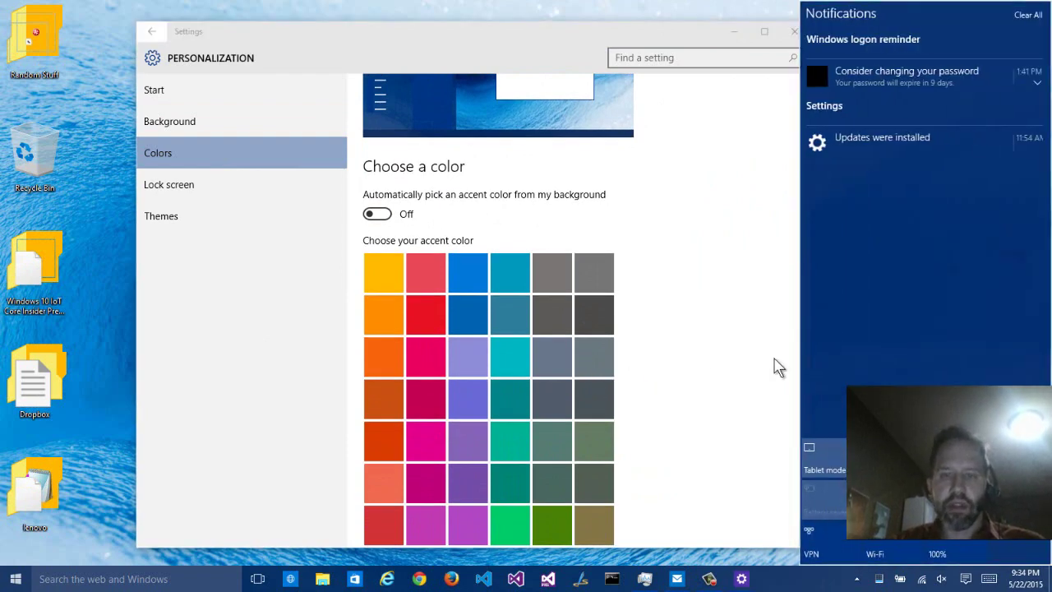
pyautogui.scroll(-5, 777, 366)
pyautogui.scroll(8, 778, 367)
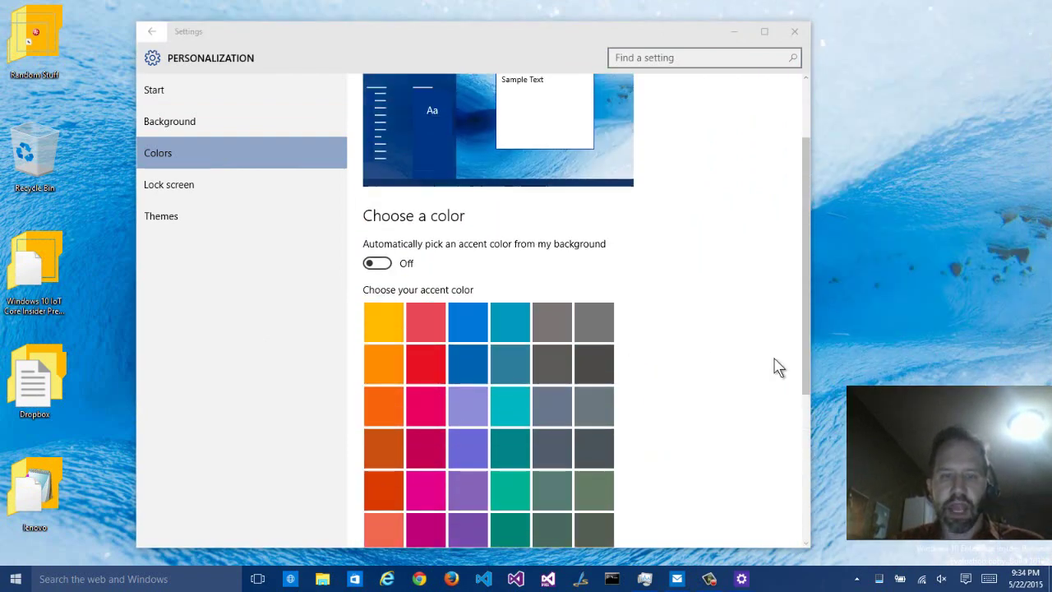
pyautogui.click(385, 353)
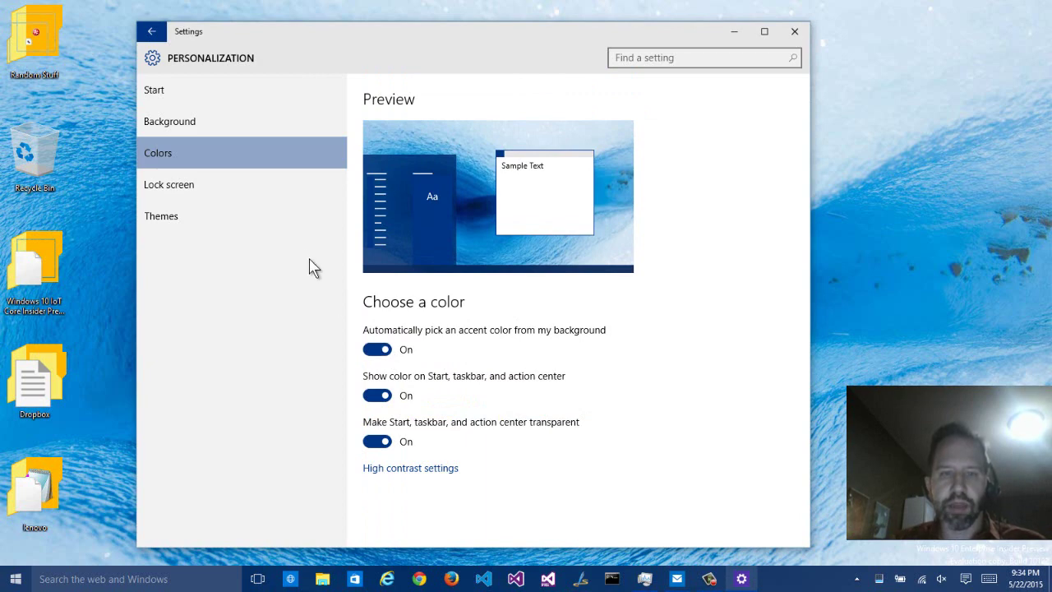
# Return to the main settings overview and open the System category
pyautogui.click(152, 33)
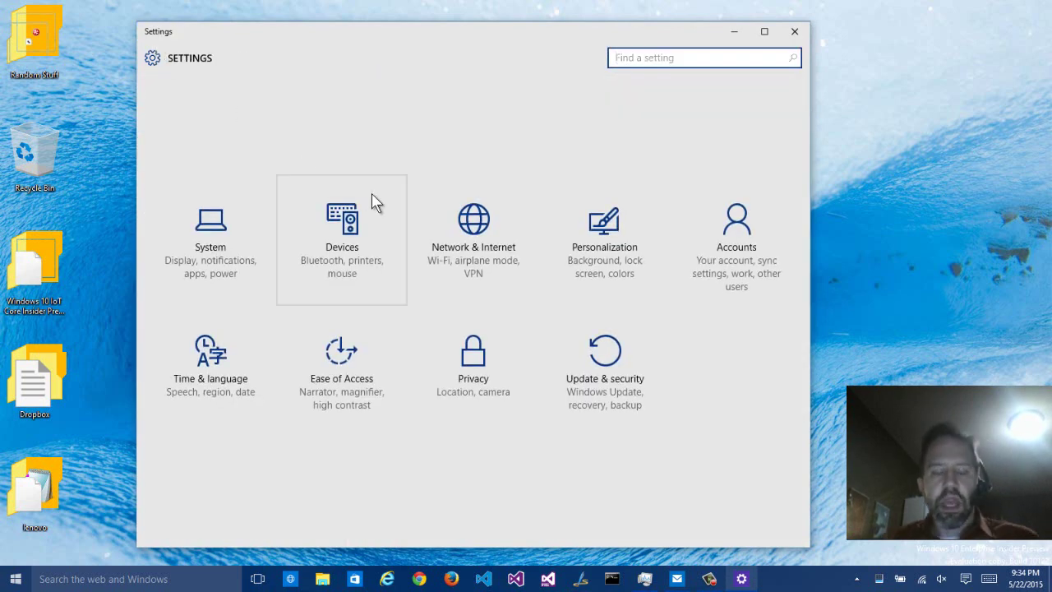
pyautogui.click(218, 239)
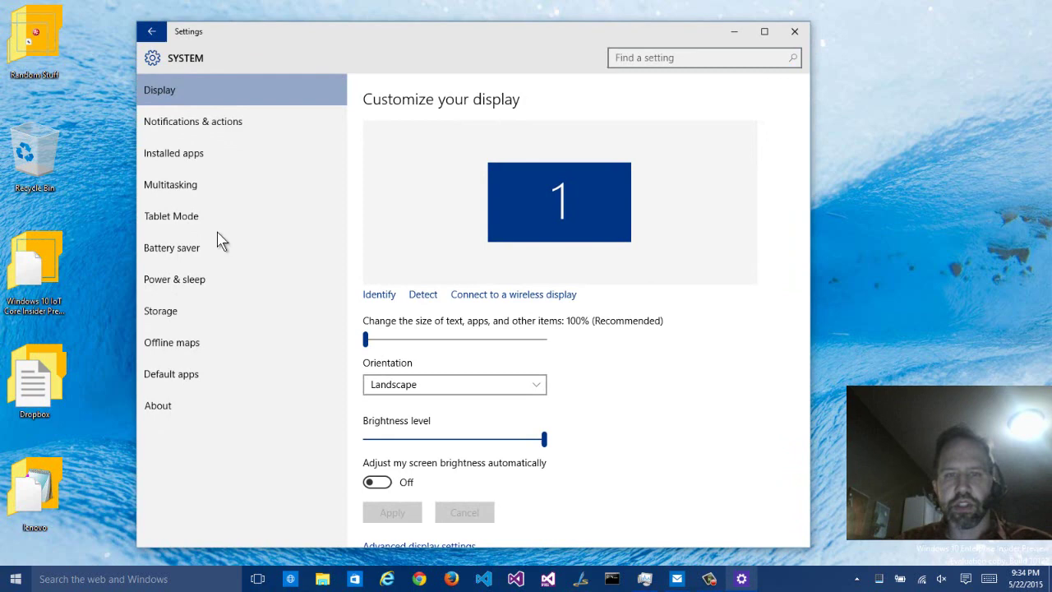
# Open the Network & Internet category, review the Wi-Fi page, and view the linked Network and Sharing Center before closing it
pyautogui.click(151, 31)
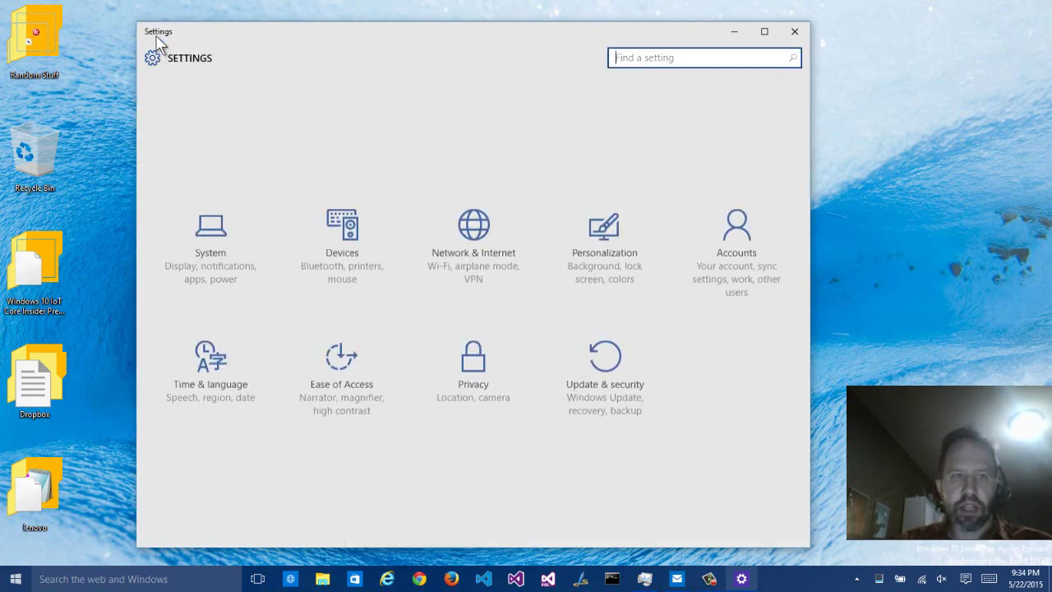
pyautogui.click(442, 249)
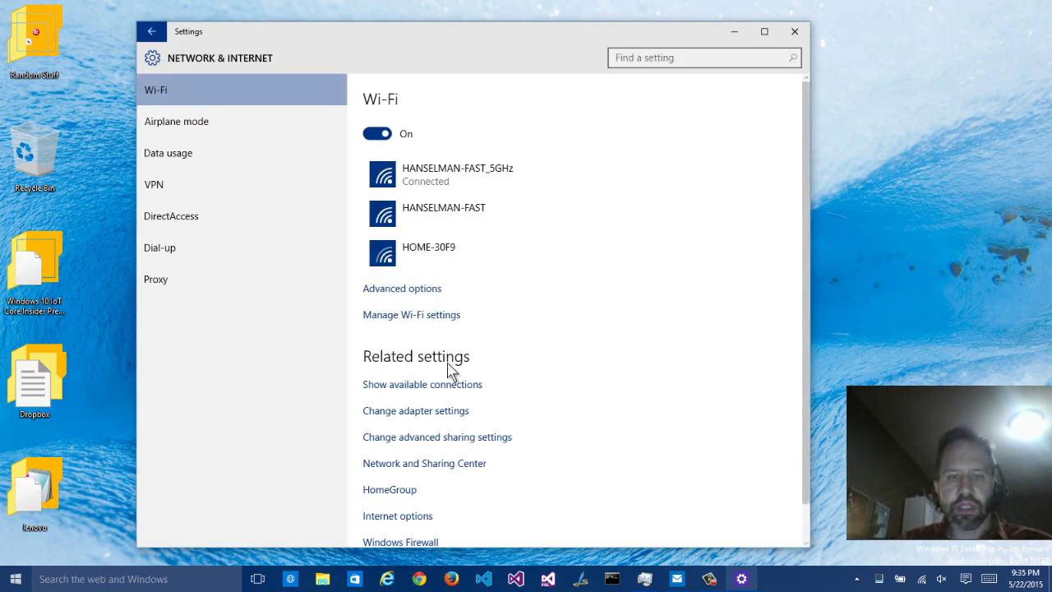
pyautogui.scroll(-1, 526, 375)
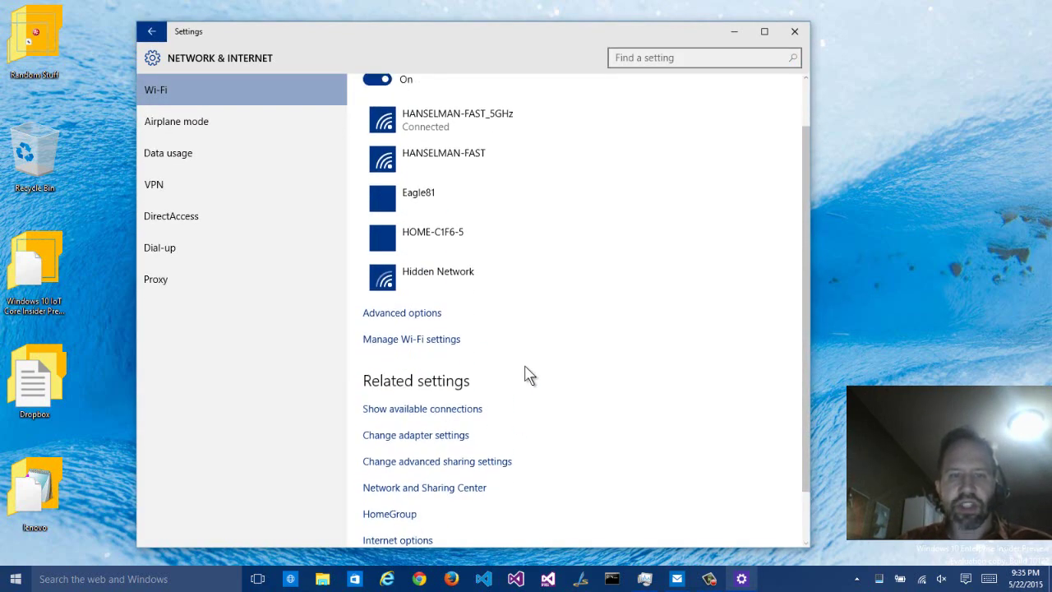
pyautogui.scroll(1, 526, 376)
pyautogui.scroll(-1, 526, 372)
pyautogui.click(411, 479)
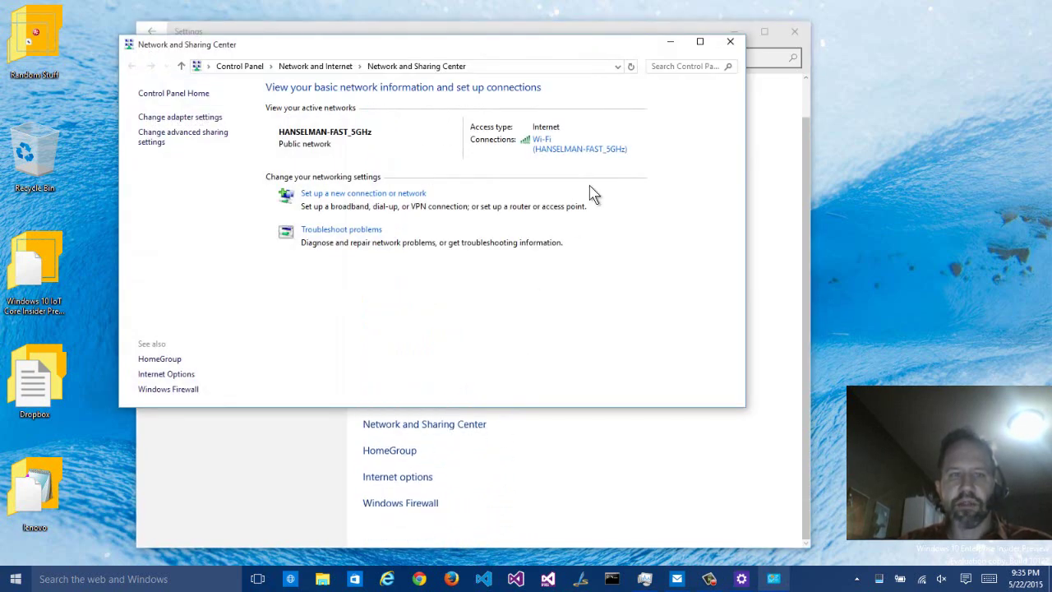
pyautogui.click(730, 41)
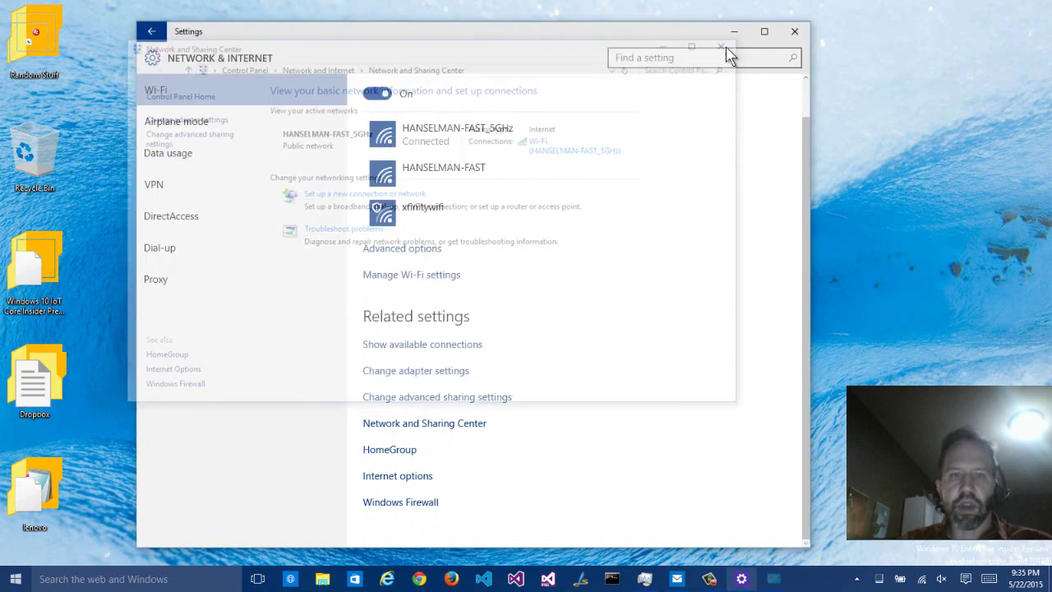
# Expand the connected Wi-Fi network's entry and compare it with the network list shown from the taskbar
pyautogui.click(485, 142)
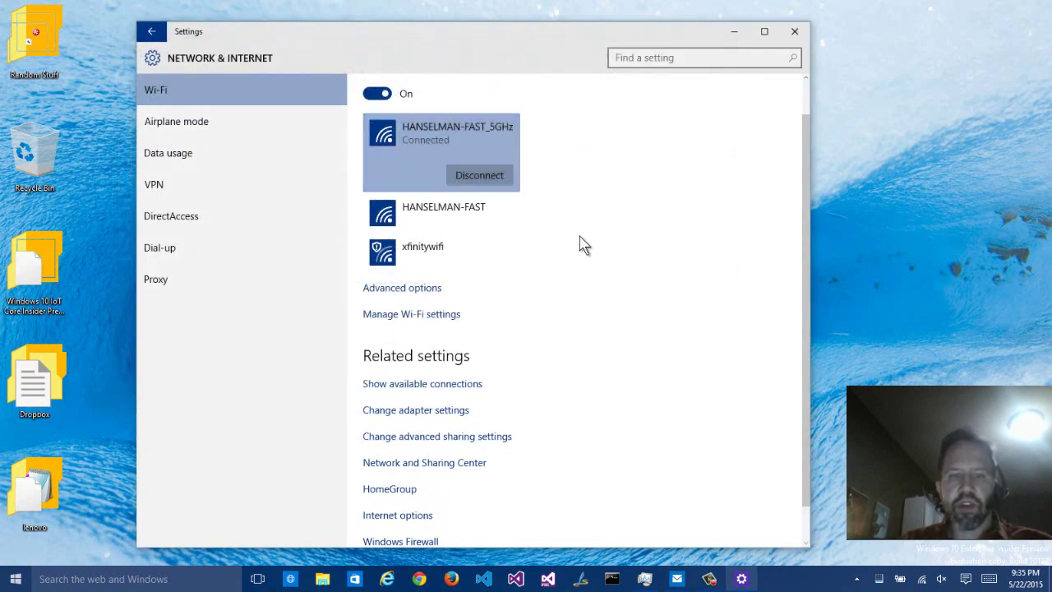
pyautogui.click(922, 579)
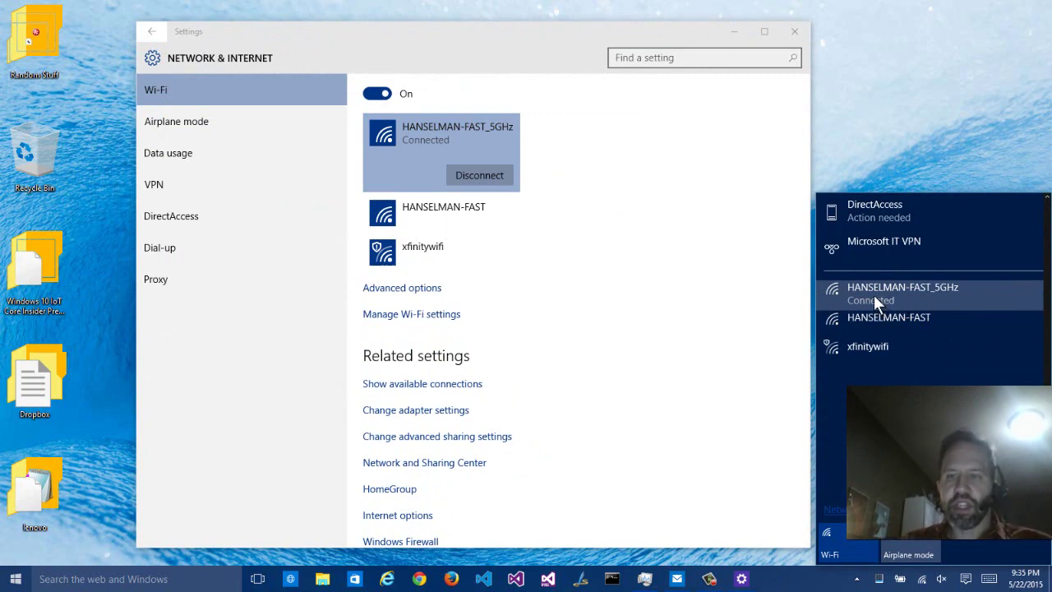
pyautogui.click(625, 256)
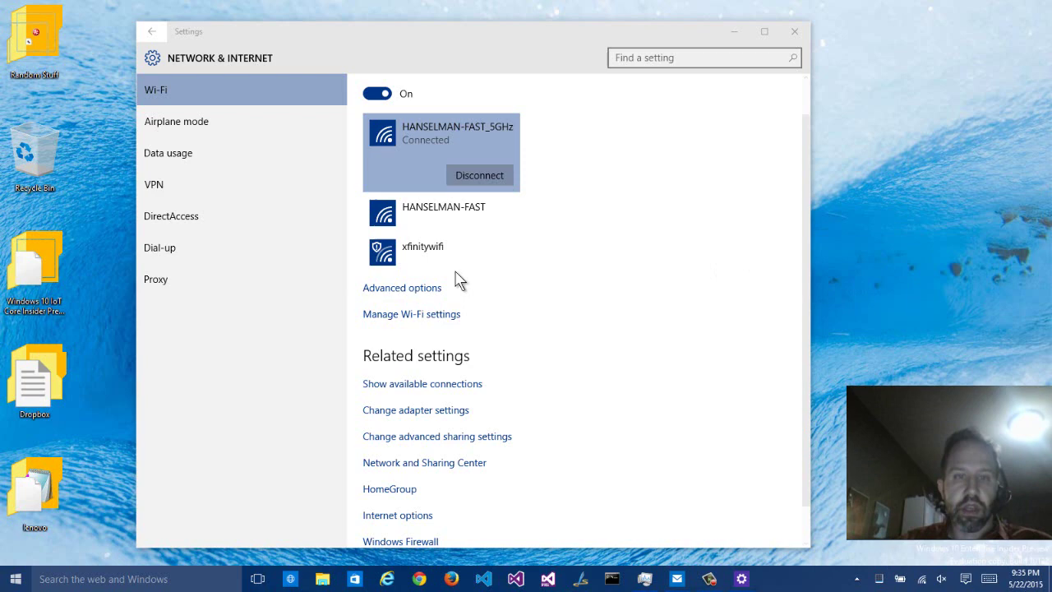
# Open the advanced Wi-Fi options and switch the metered connection setting on and back off, going back to the network list in between
pyautogui.click(426, 296)
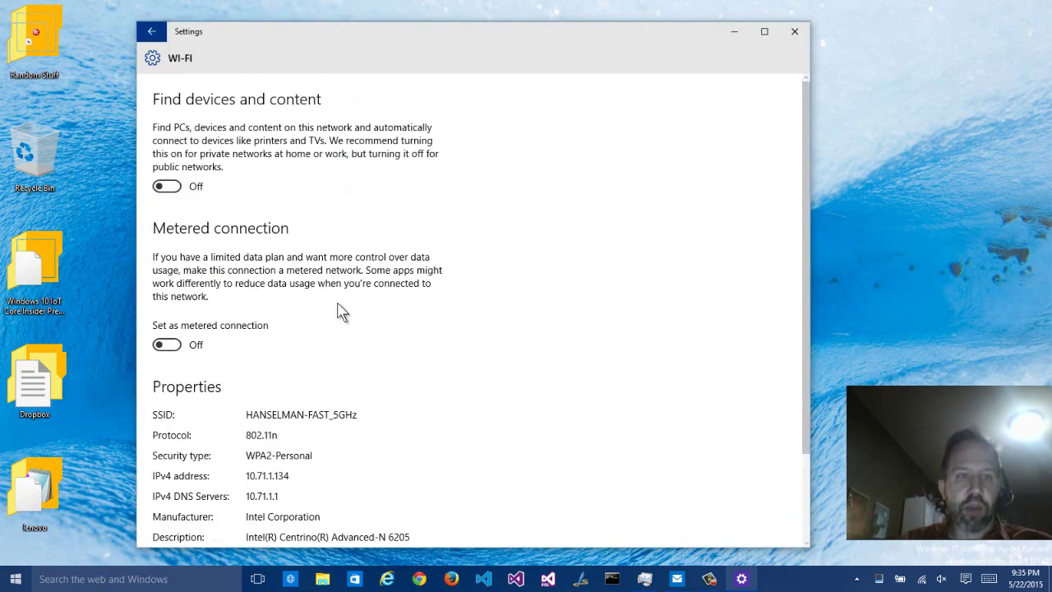
pyautogui.click(167, 346)
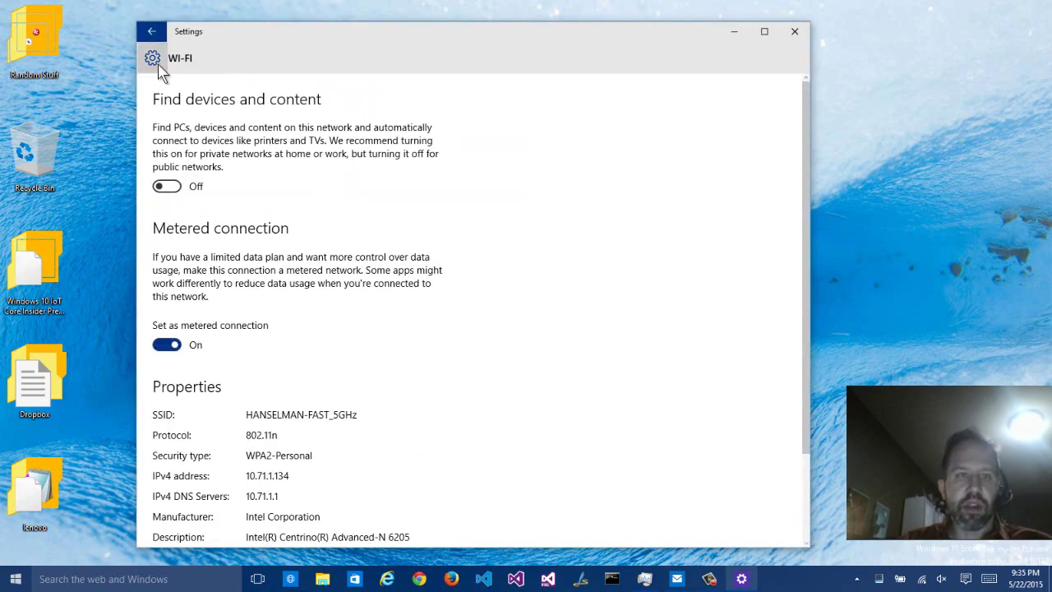
pyautogui.click(153, 33)
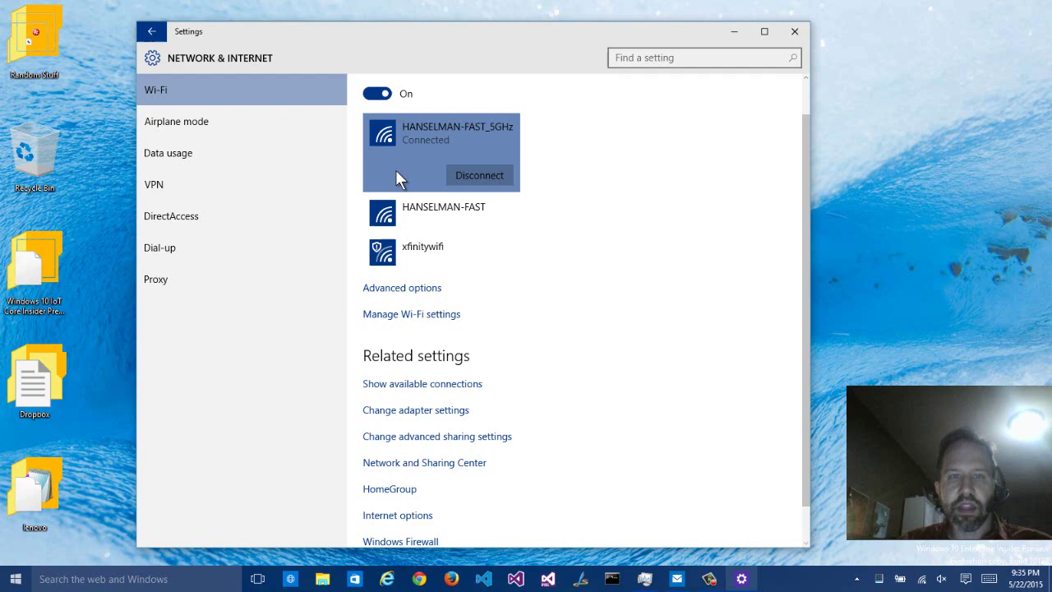
pyautogui.click(385, 287)
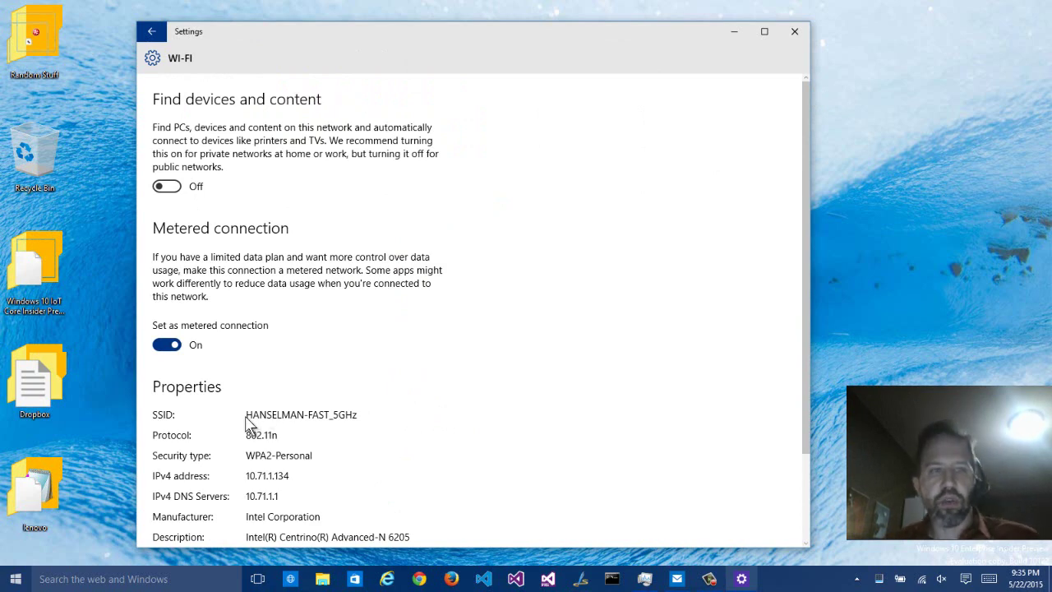
pyautogui.click(167, 345)
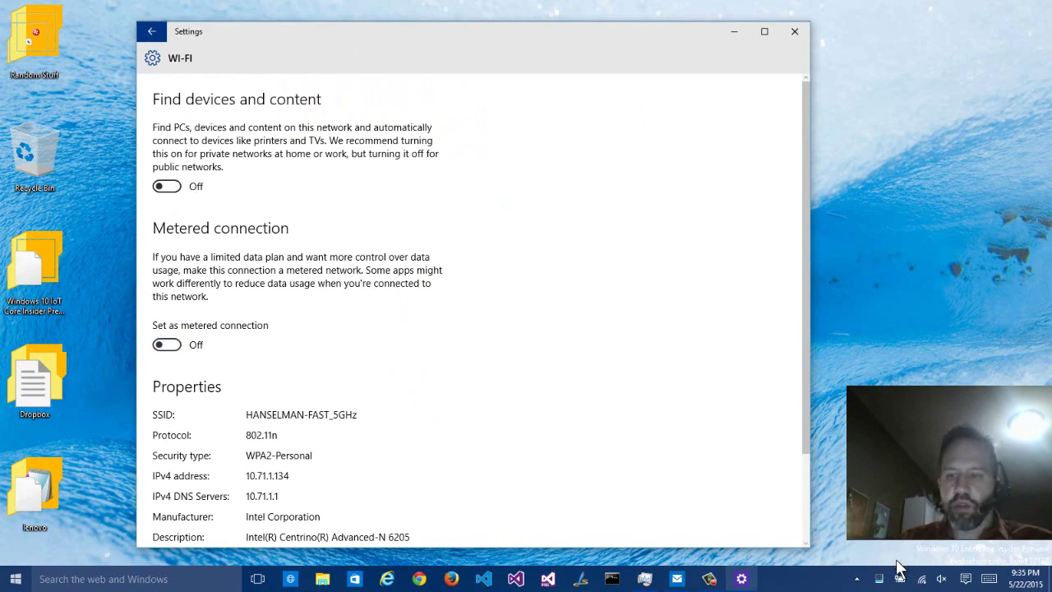
# Open the Network and Sharing Center from the taskbar network indicator and arrange it beside the Settings window so both are visible
pyautogui.rightClick(922, 581)
pyautogui.click(913, 566)
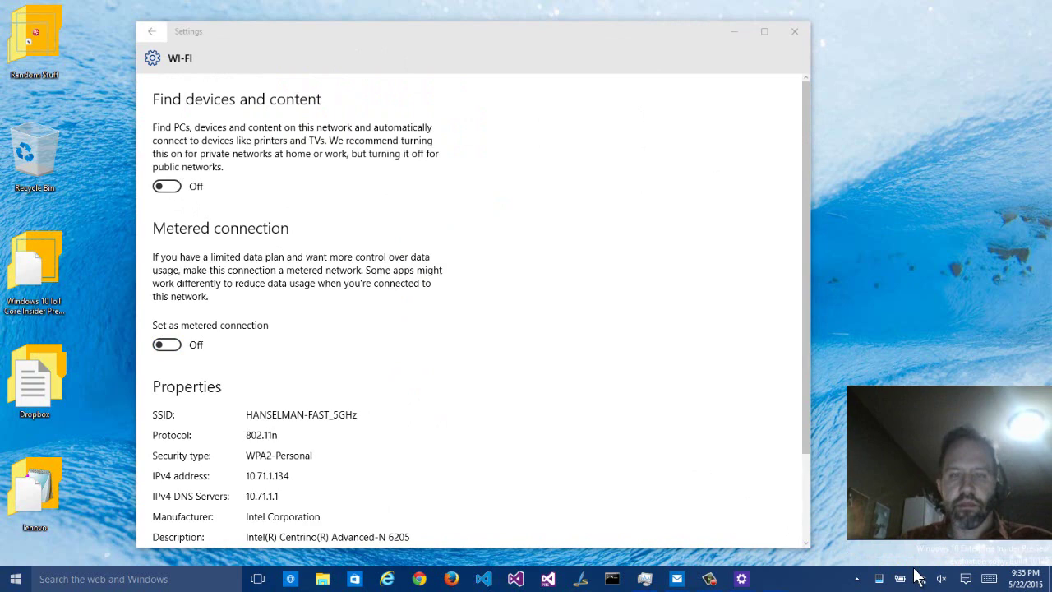
pyautogui.moveTo(496, 54); pyautogui.dragTo(804, 201)
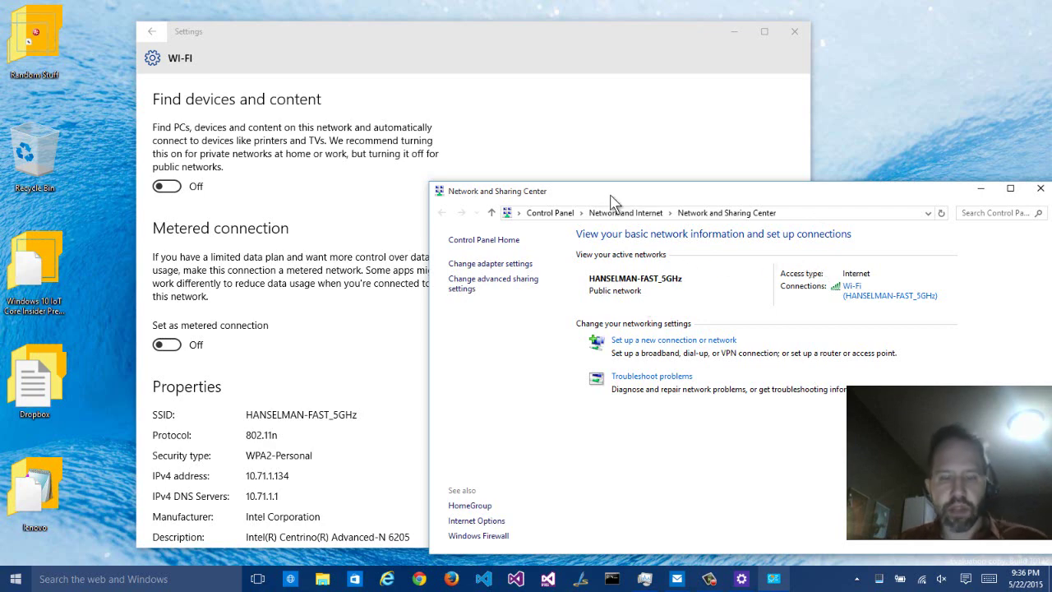
pyautogui.moveTo(633, 200); pyautogui.dragTo(883, 186)
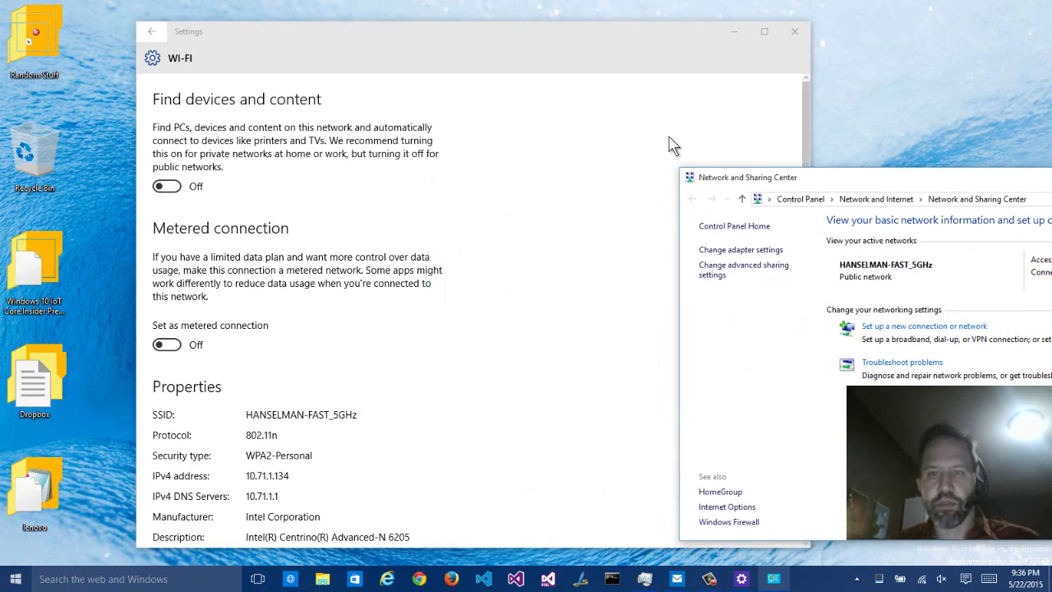
pyautogui.click(664, 111)
pyautogui.moveTo(630, 39); pyautogui.dragTo(570, 37)
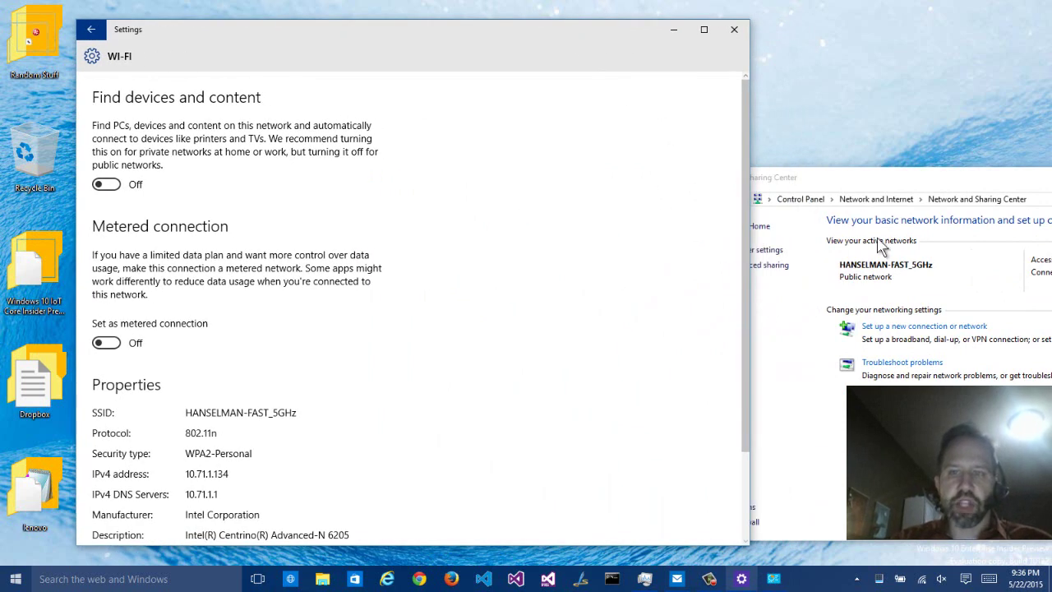
# Turn on Find devices and content for the Wi-Fi network, and close Settings after returning to its overview
pyautogui.click(107, 185)
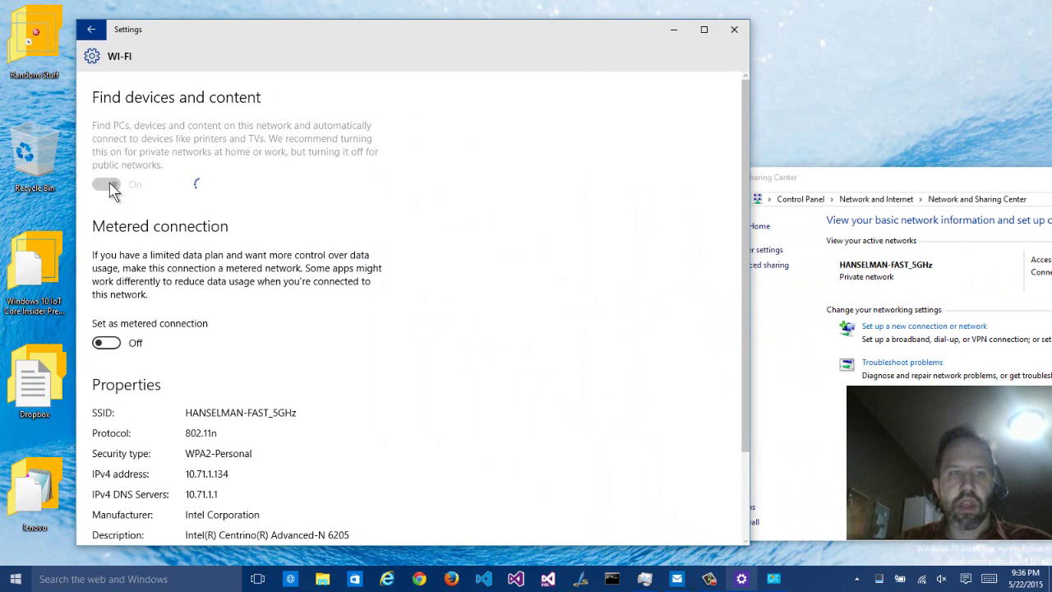
pyautogui.click(93, 31)
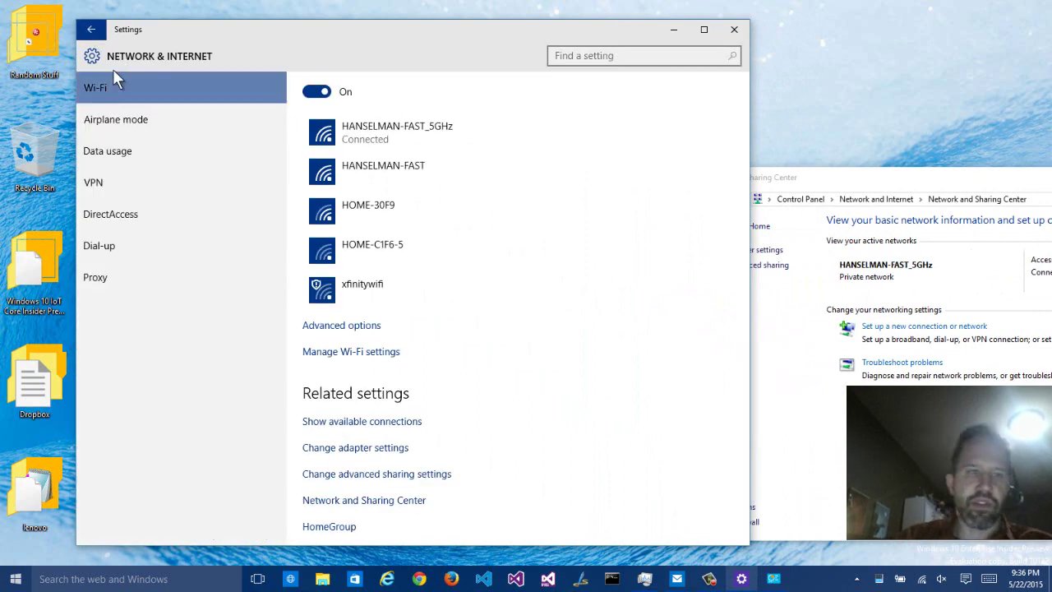
pyautogui.click(91, 30)
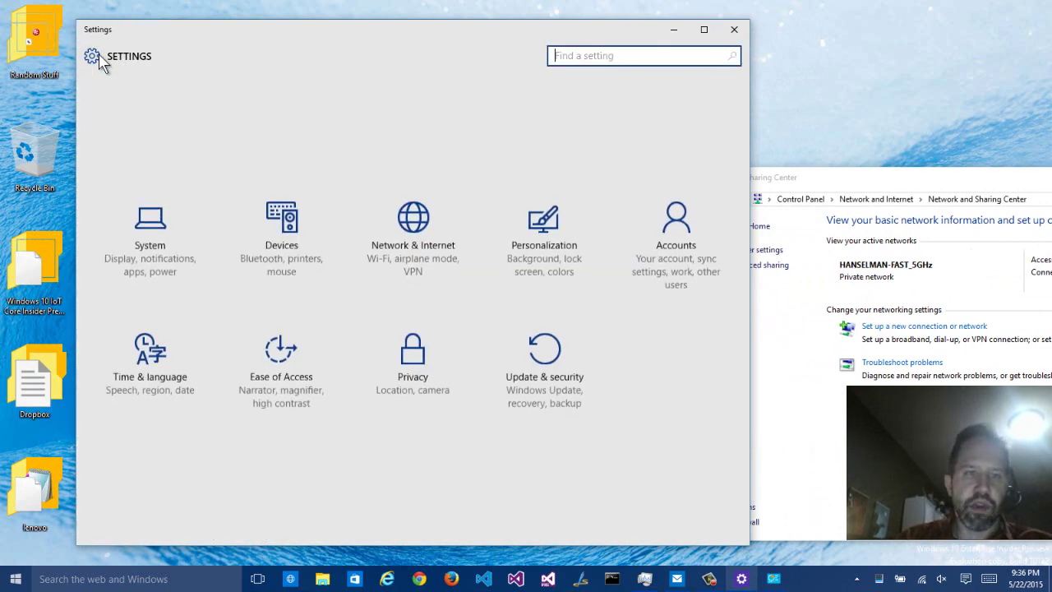
pyautogui.rightClick(730, 37)
pyautogui.click(751, 121)
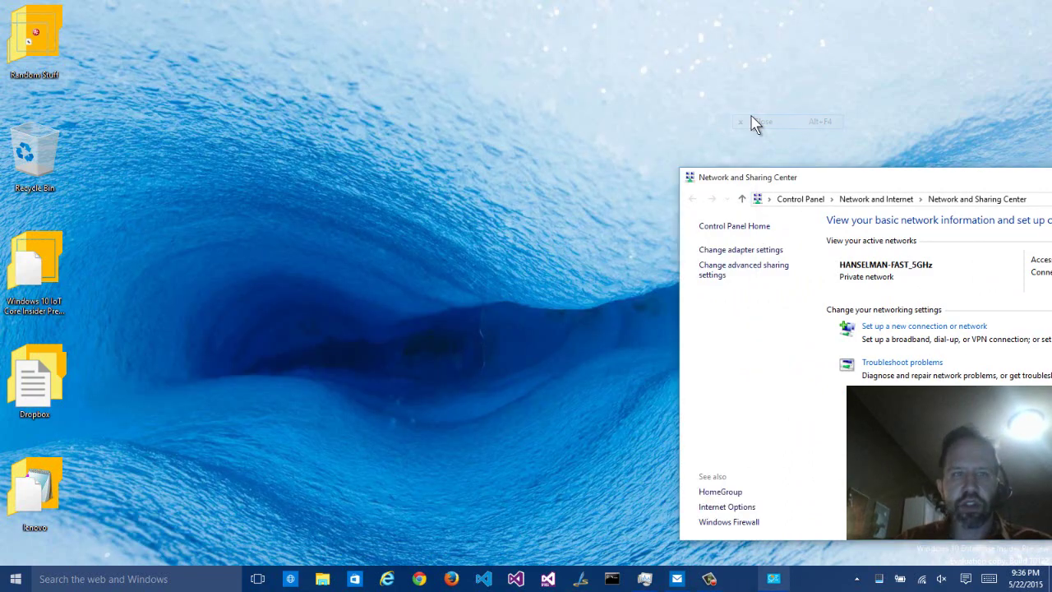
# Open the Start screen and move the Music tile from Explore Windows into the Home group, between the News and Mail tiles
pyautogui.click(20, 580)
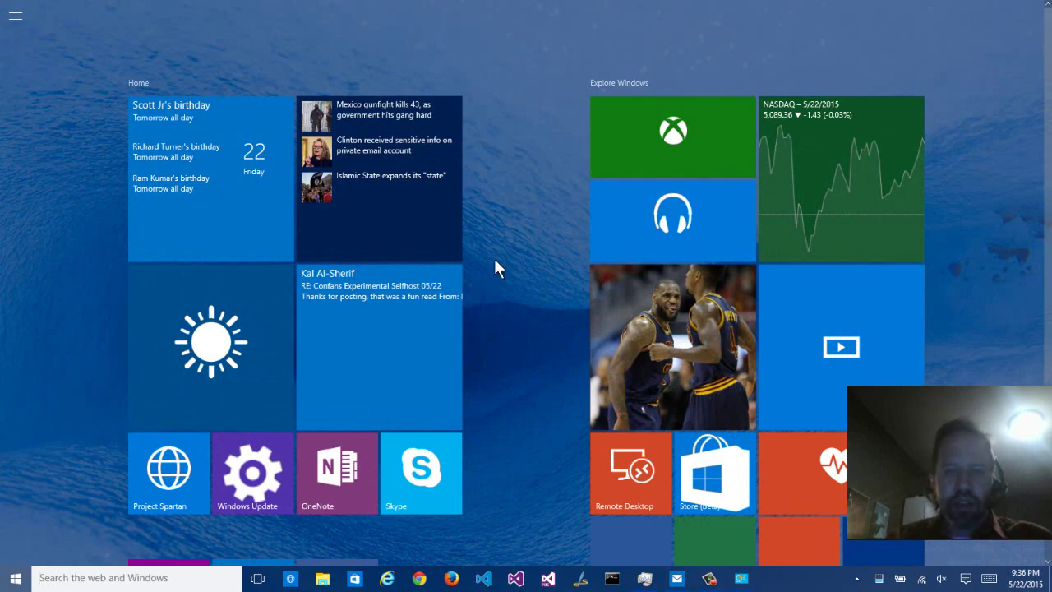
pyautogui.moveTo(673, 146); pyautogui.dragTo(703, 155)
pyautogui.moveTo(669, 260); pyautogui.dragTo(553, 190)
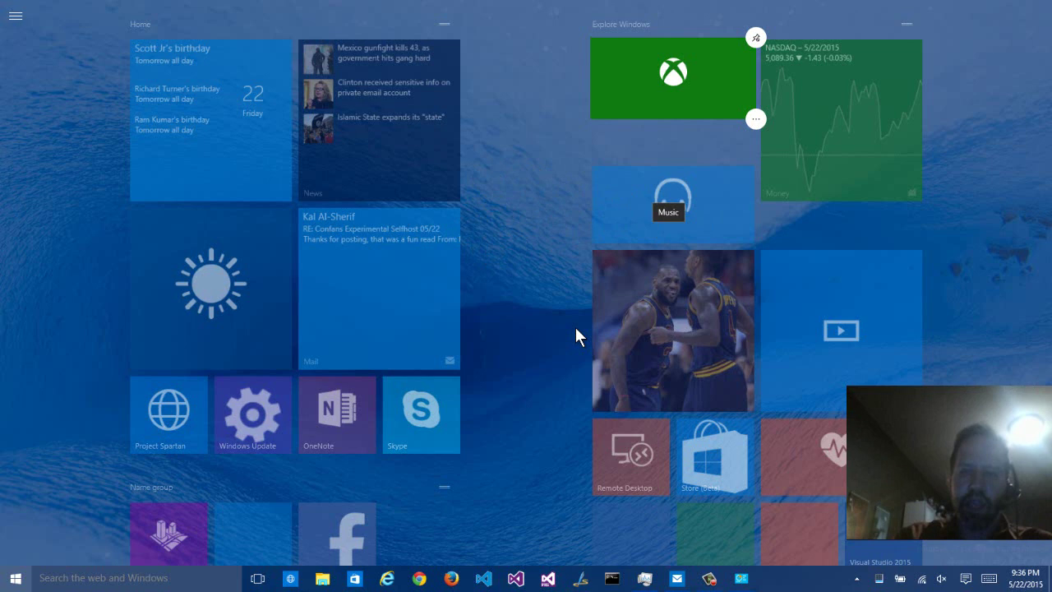
pyautogui.click(672, 197)
pyautogui.moveTo(673, 197); pyautogui.dragTo(382, 241)
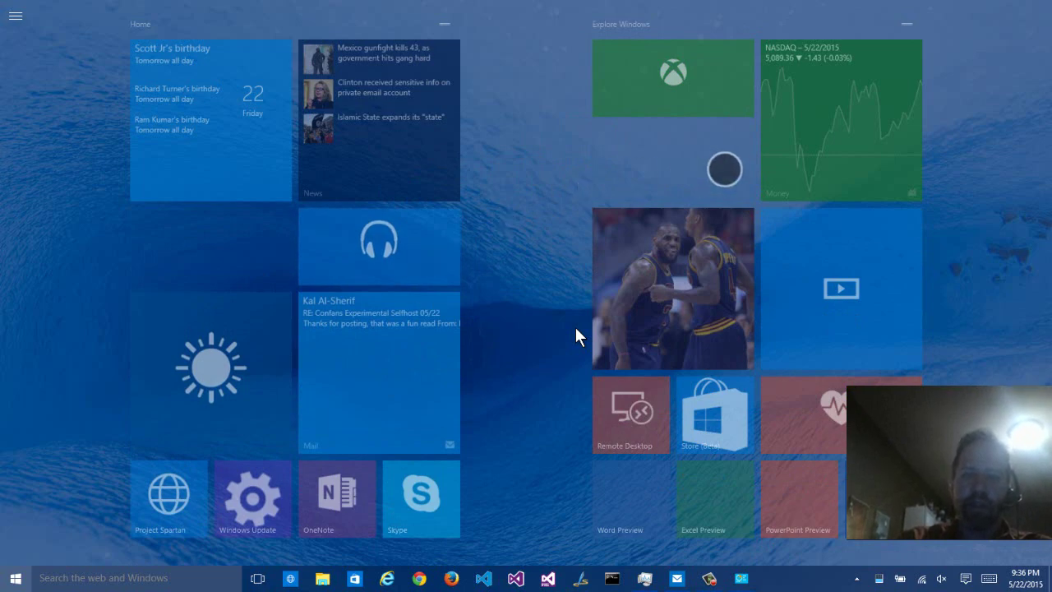
# Move the Music tile back into the Explore Windows group, directly below the Xbox tile
pyautogui.scroll(-2, 723, 169)
pyautogui.scroll(3, 758, 150)
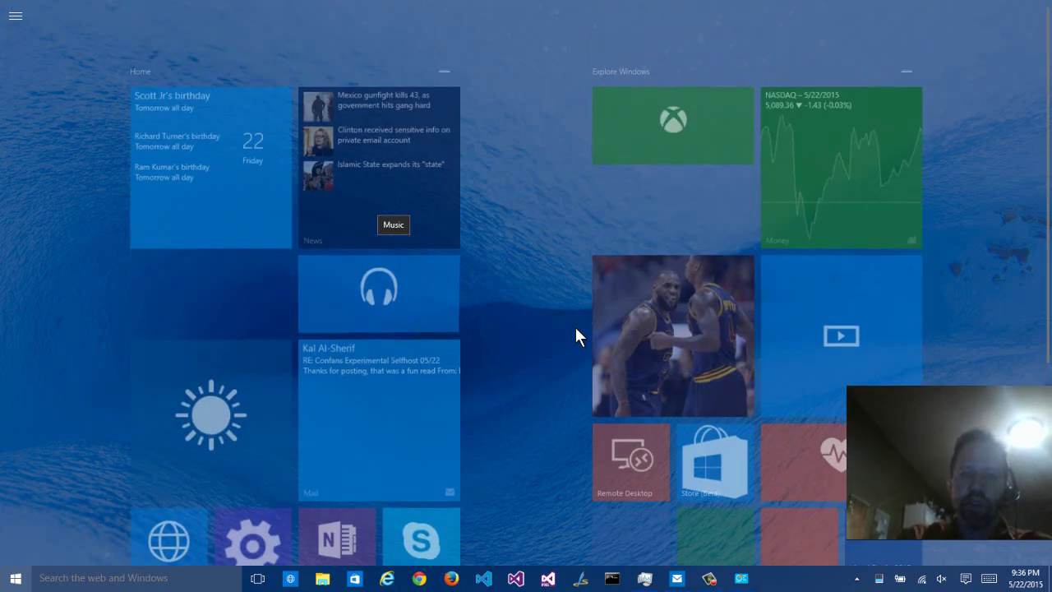
pyautogui.scroll(2, 693, 263)
pyautogui.rightClick(382, 293)
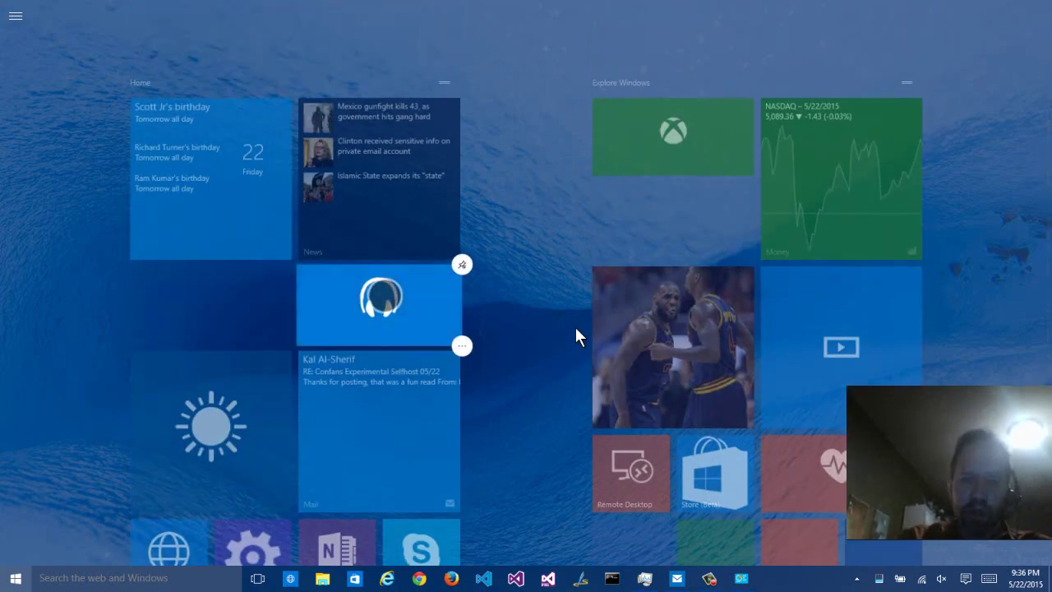
pyautogui.moveTo(381, 304); pyautogui.dragTo(673, 218)
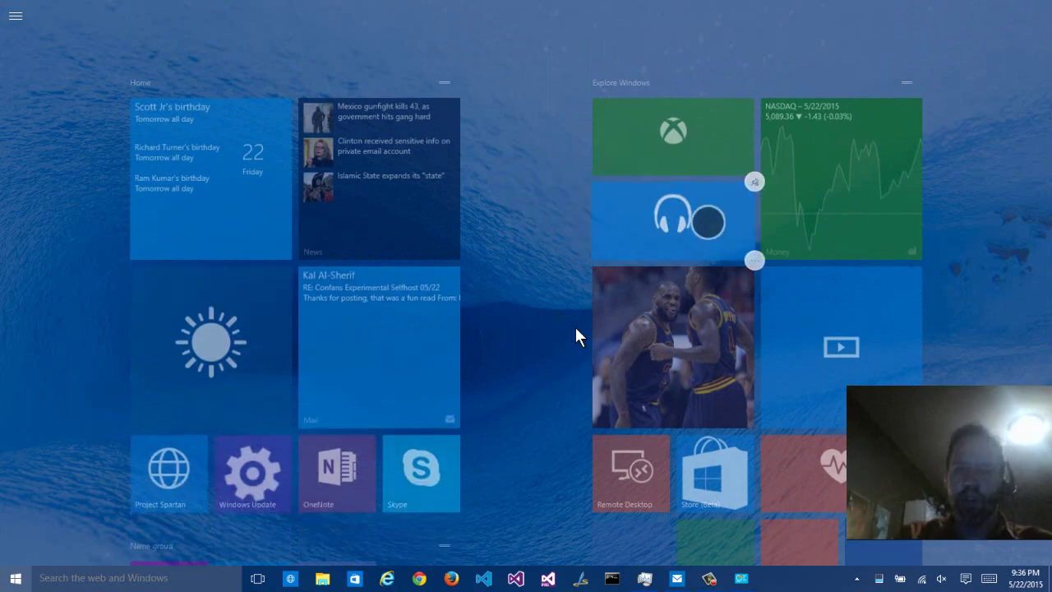
# Examine the Music tile's size choices and additional options, and dismiss them without choosing any
pyautogui.click(755, 261)
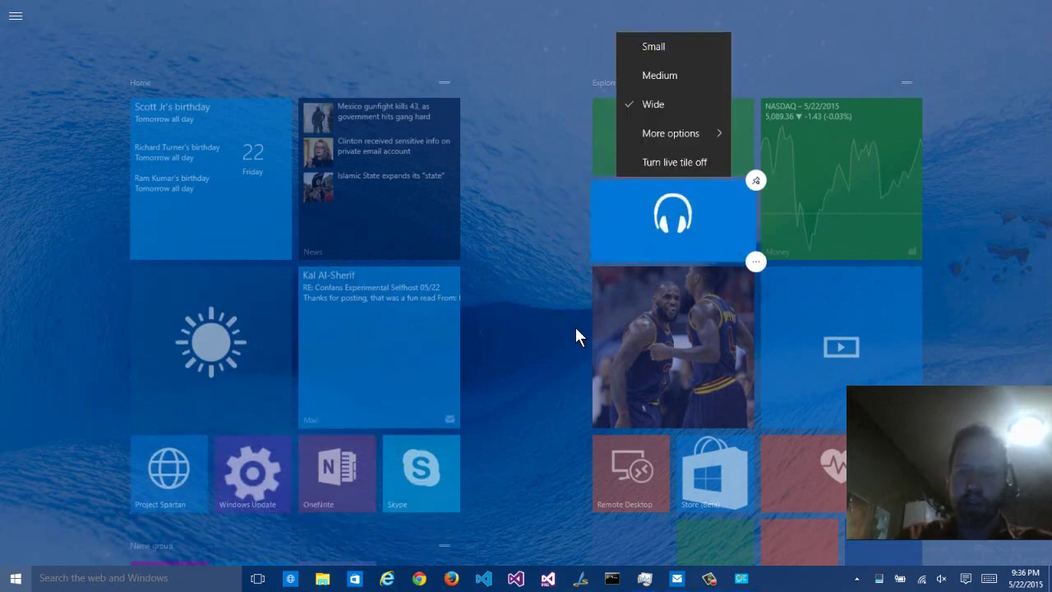
pyautogui.click(576, 329)
pyautogui.rightClick(727, 239)
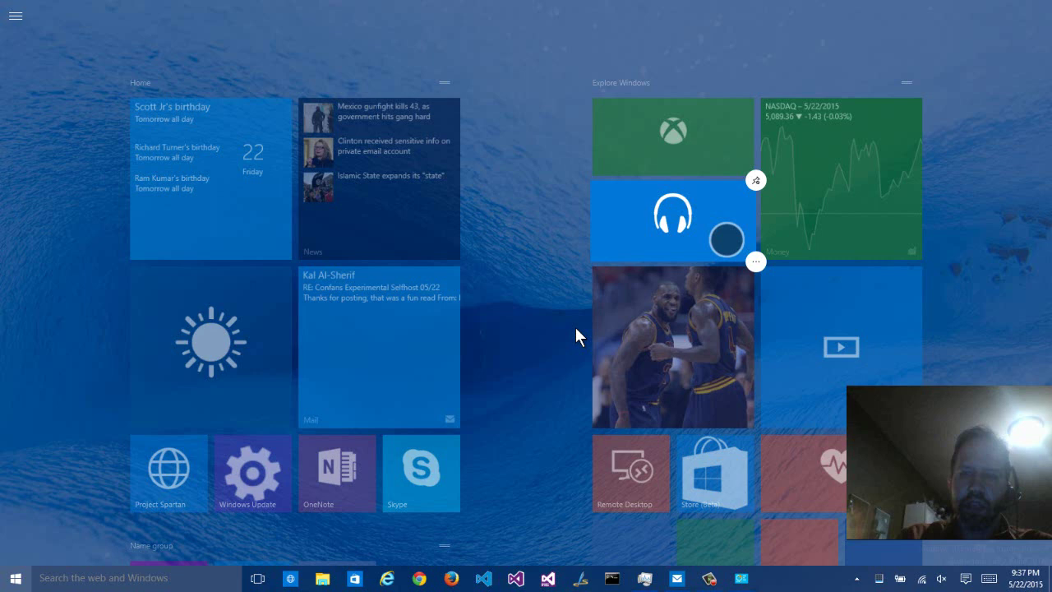
pyautogui.click(756, 261)
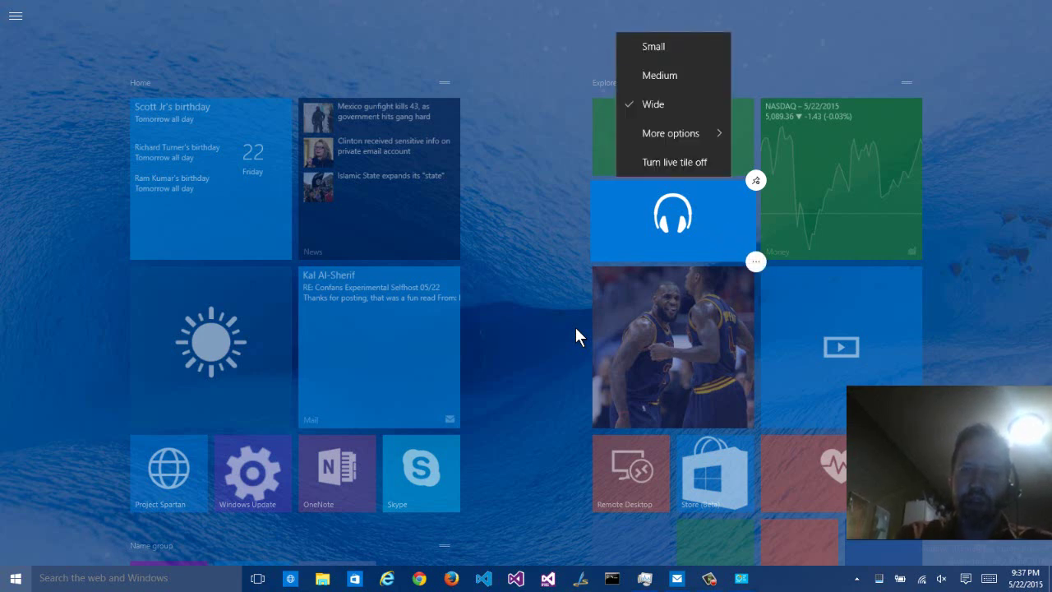
pyautogui.click(671, 133)
pyautogui.click(575, 328)
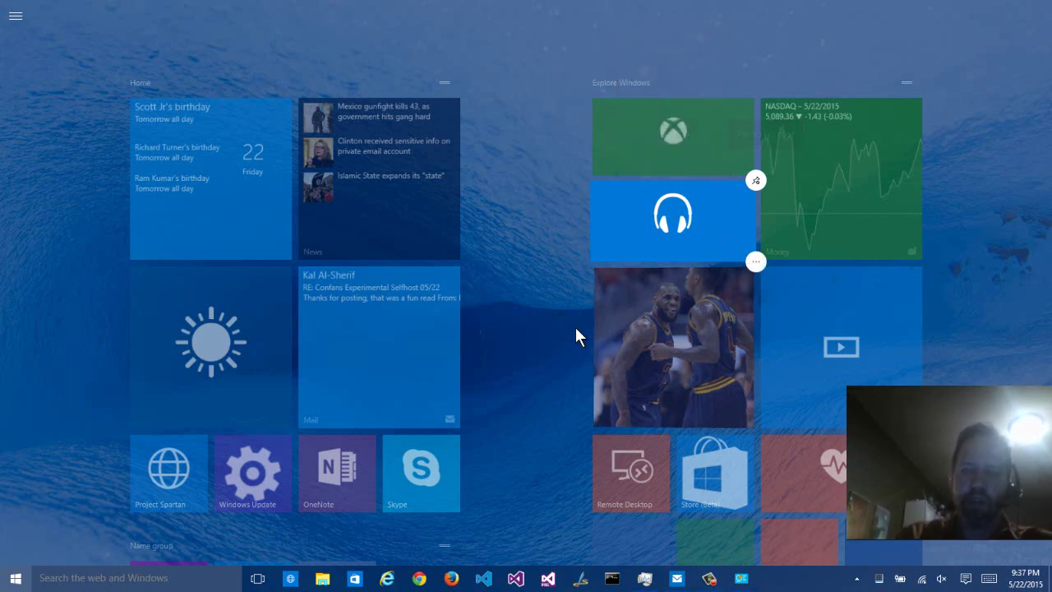
# Examine the size and live tile options of the tile with the basketball photo, and leave tile customization without changes
pyautogui.click(690, 393)
pyautogui.click(801, 473)
pyautogui.click(724, 399)
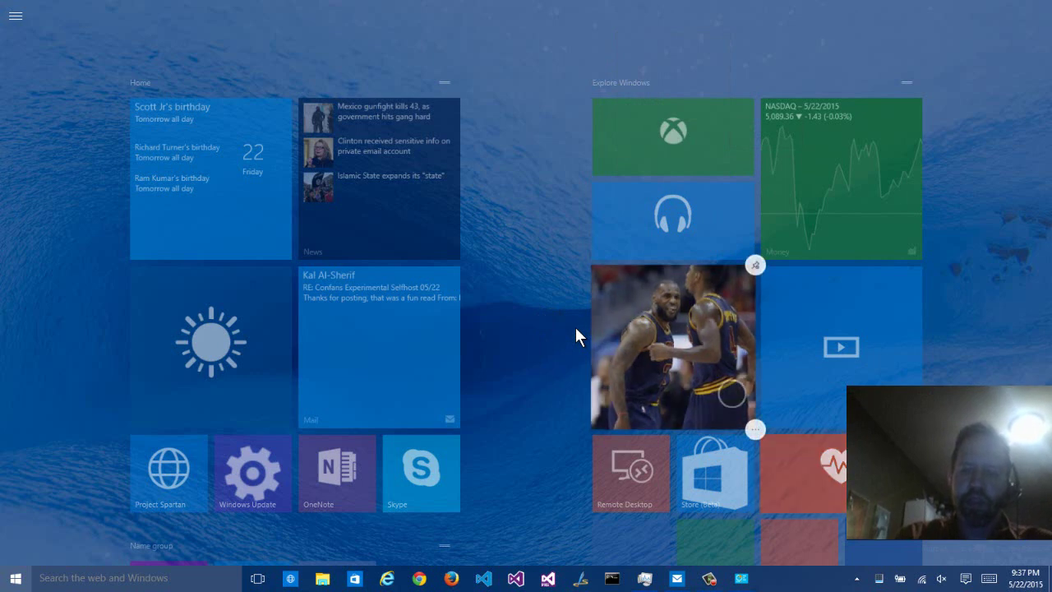
pyautogui.click(755, 429)
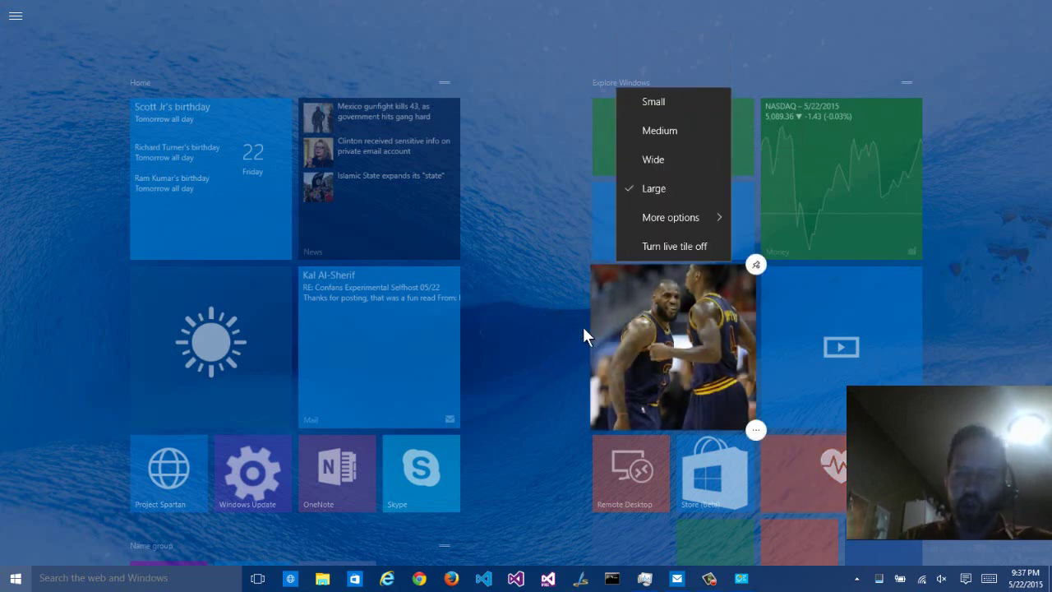
pyautogui.click(755, 429)
pyautogui.click(756, 429)
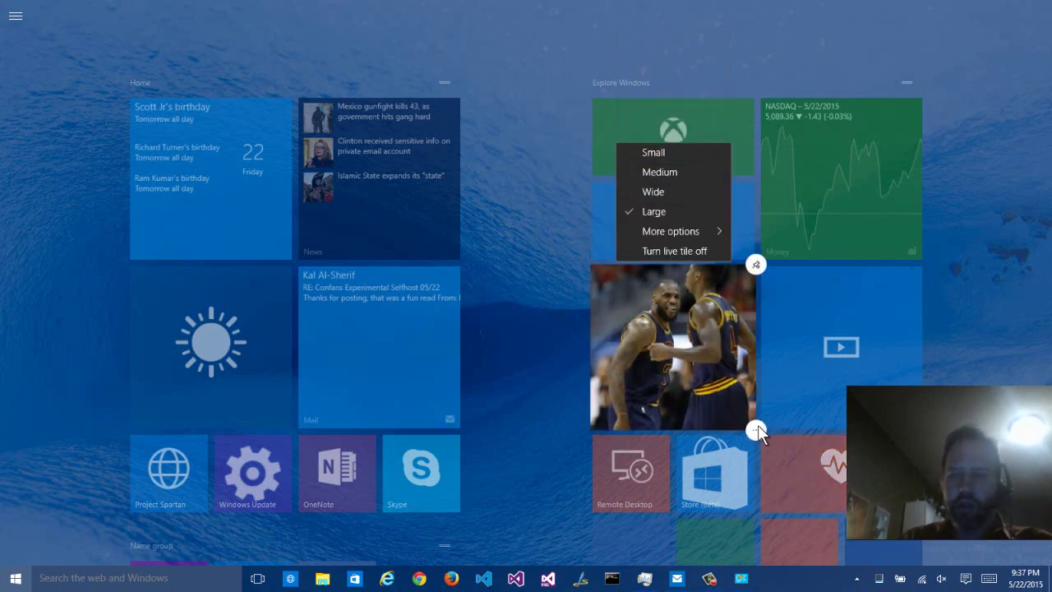
pyautogui.click(552, 273)
pyautogui.click(535, 96)
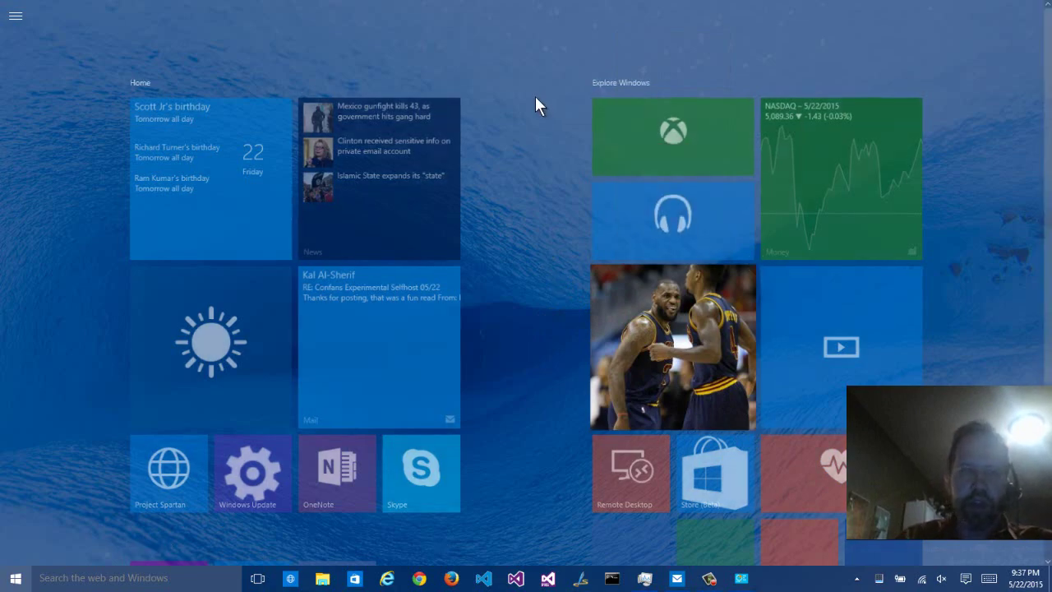
# Move the blank dark blue tile between Foursquare and Fresh Paint into a new group below the Word Preview tile
pyautogui.scroll(-3, 534, 96)
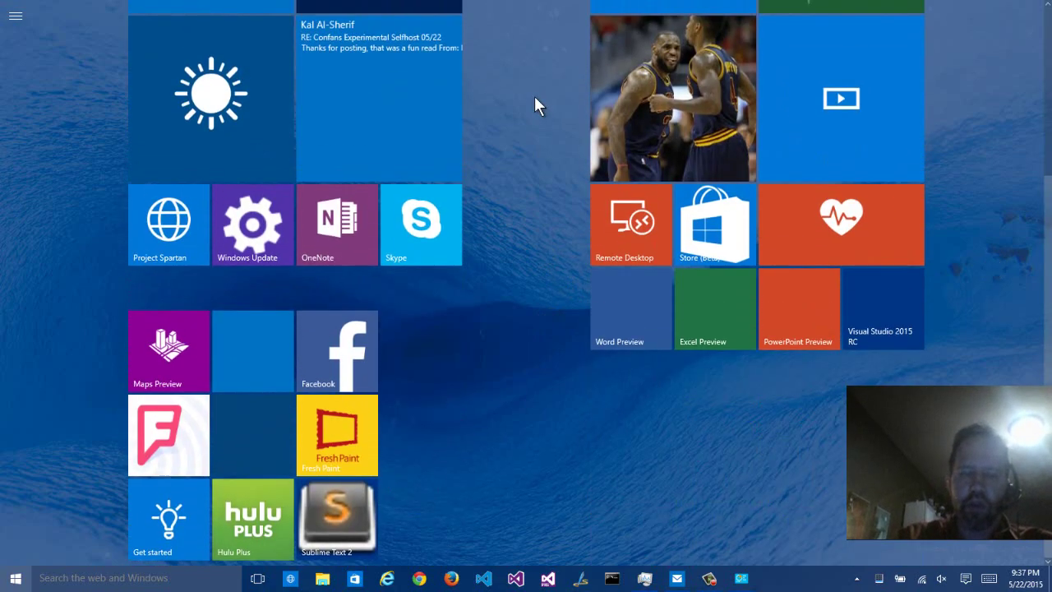
pyautogui.scroll(3, 534, 96)
pyautogui.scroll(-3, 535, 96)
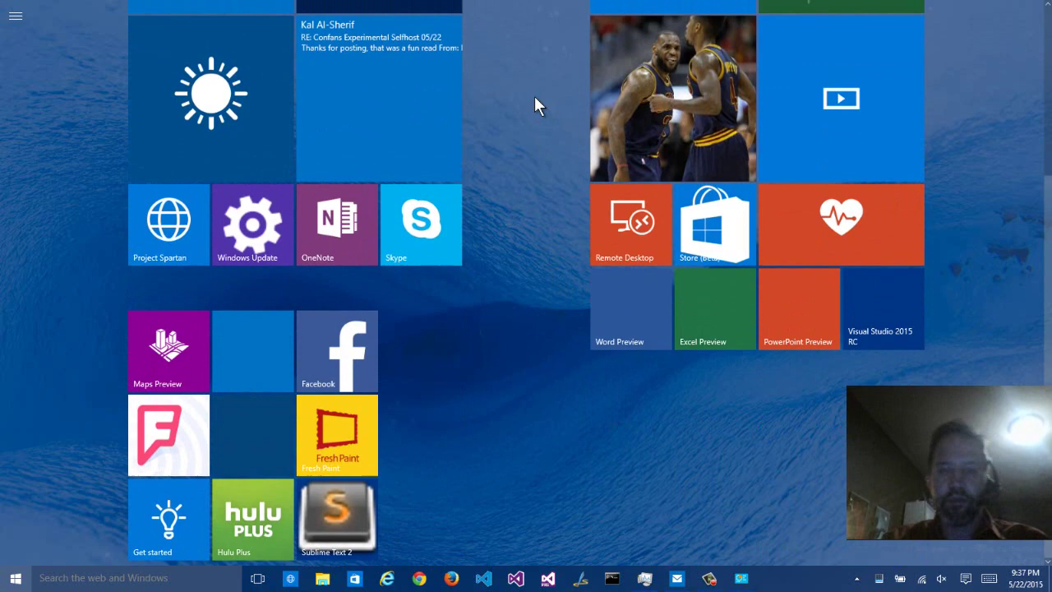
pyautogui.rightClick(253, 451)
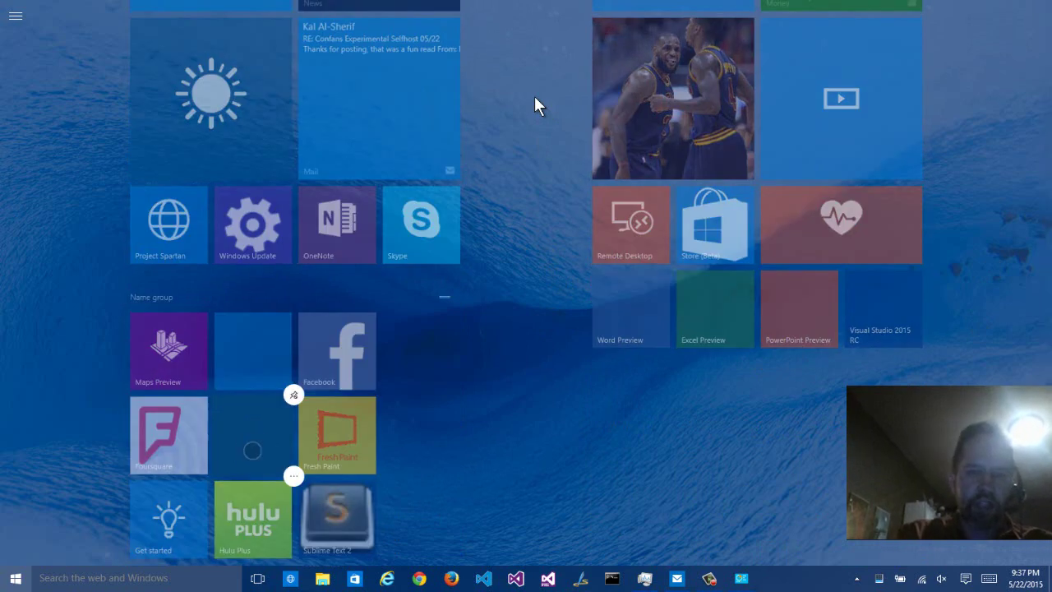
pyautogui.moveTo(262, 448); pyautogui.dragTo(631, 427)
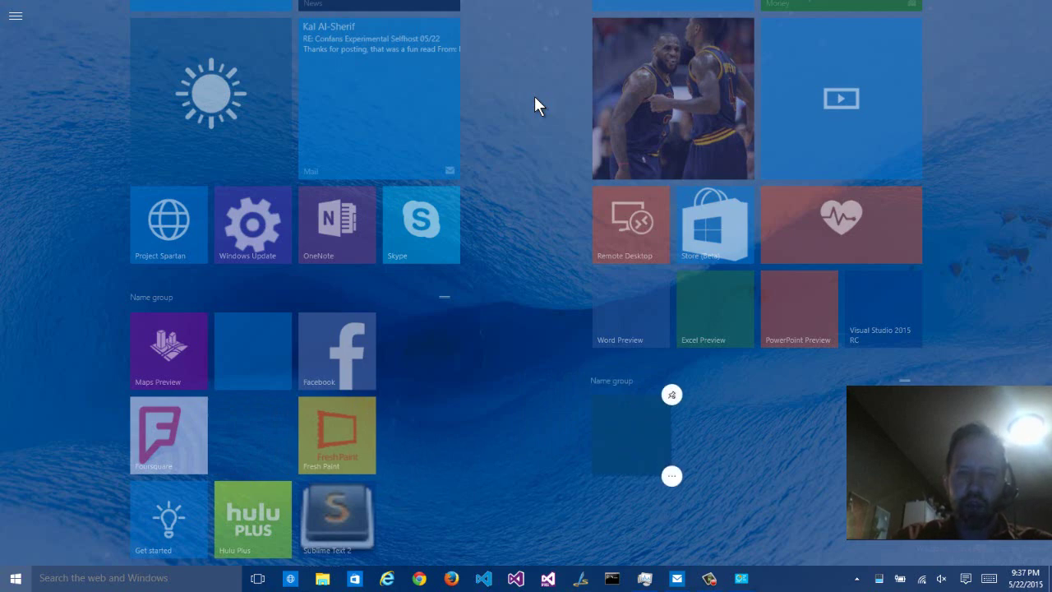
# Bring up the customization controls of the blank blue tile and the Excel Preview tile, and dismiss them without changes
pyautogui.click(258, 359)
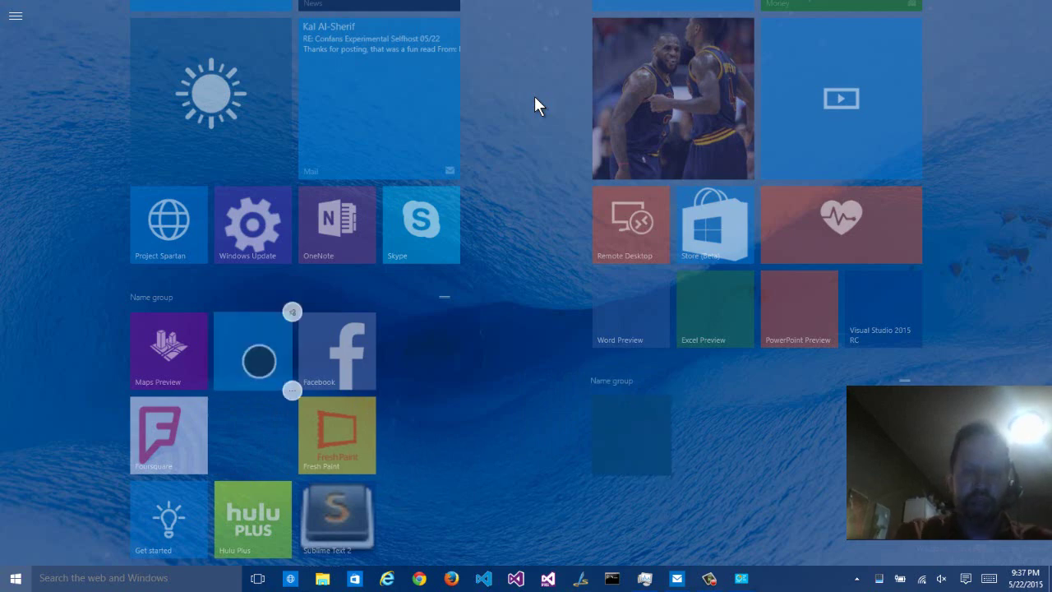
pyautogui.click(534, 96)
pyautogui.scroll(3, 534, 96)
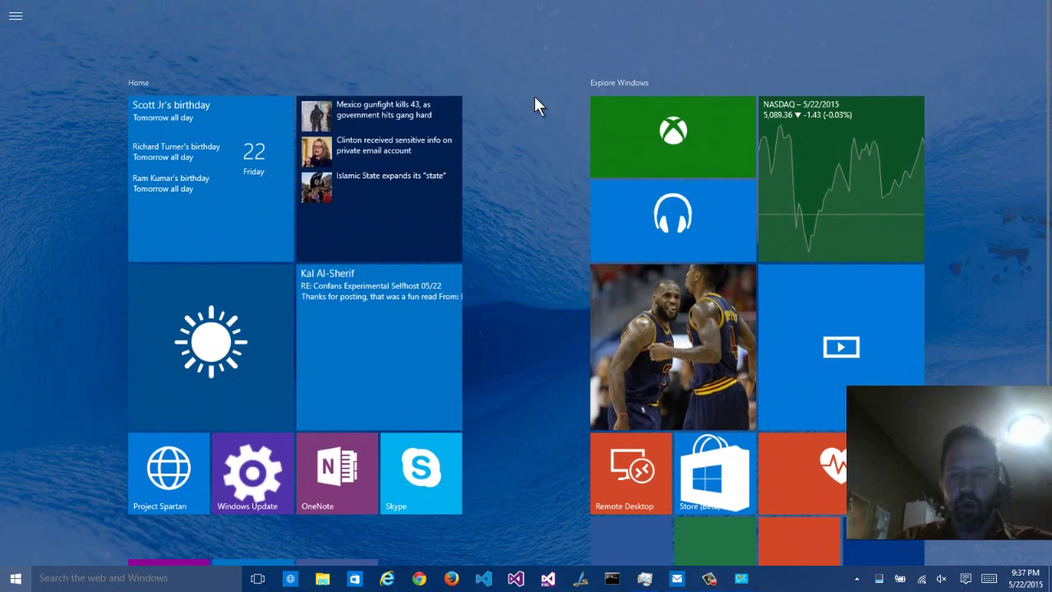
pyautogui.scroll(-3, 534, 97)
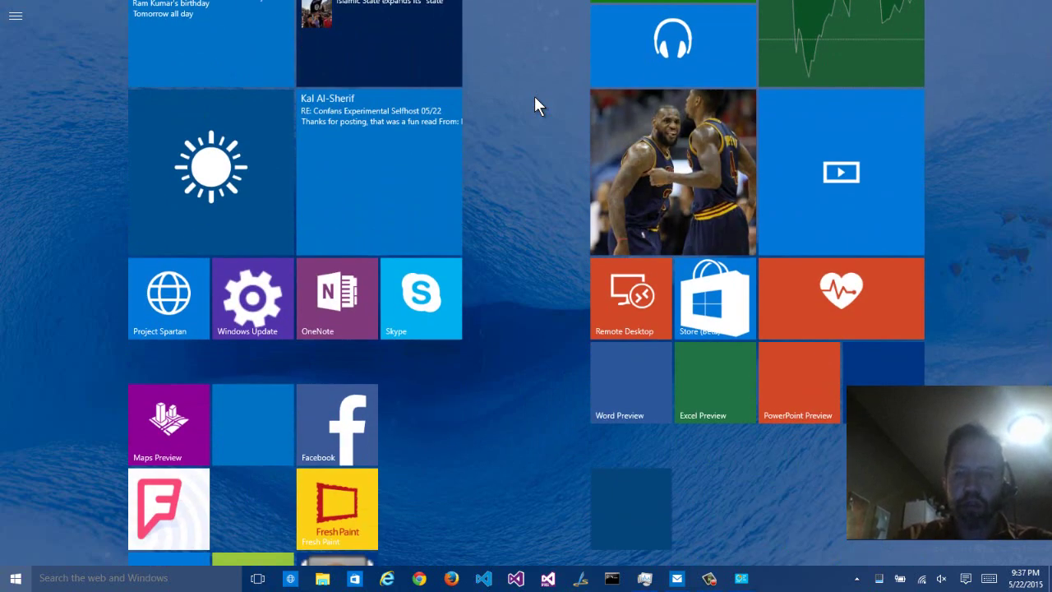
pyautogui.click(712, 390)
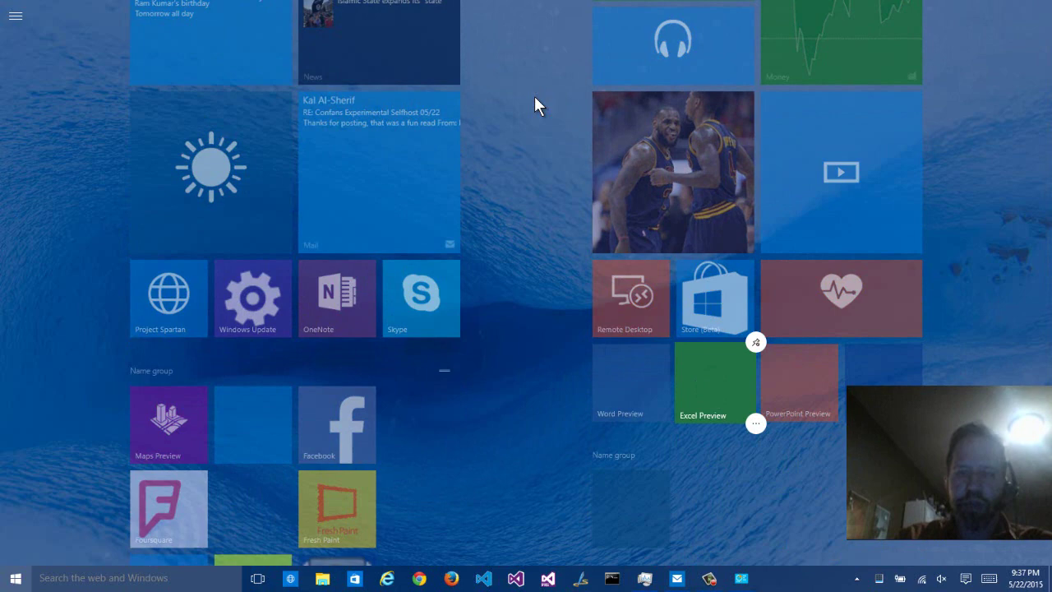
pyautogui.click(534, 96)
pyautogui.scroll(-1, 534, 97)
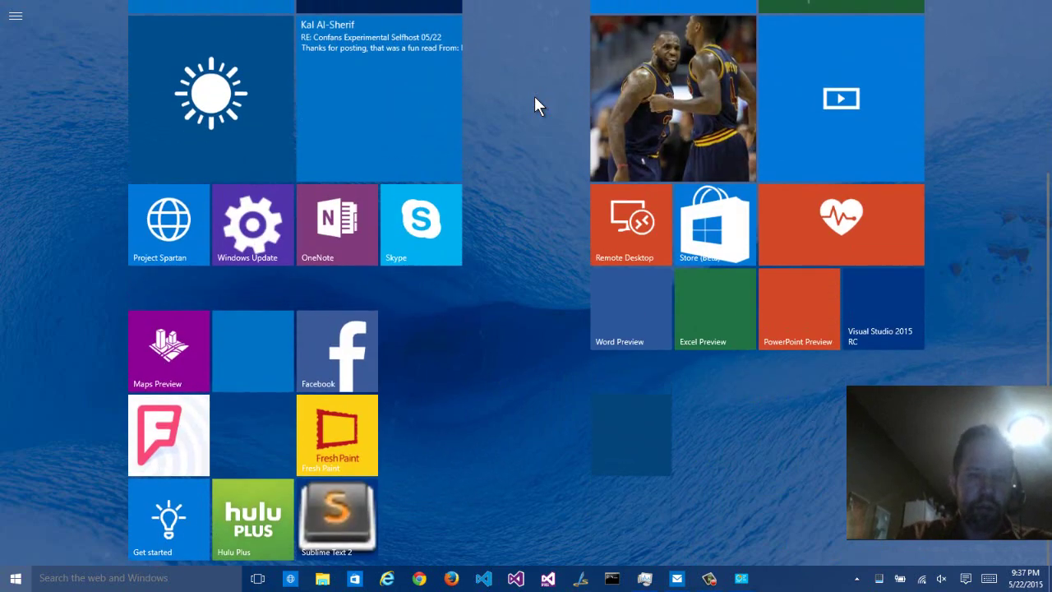
# Open the file location of the Sublime Text 2 tile and display the folder's contents as extra large icons
pyautogui.rightClick(338, 508)
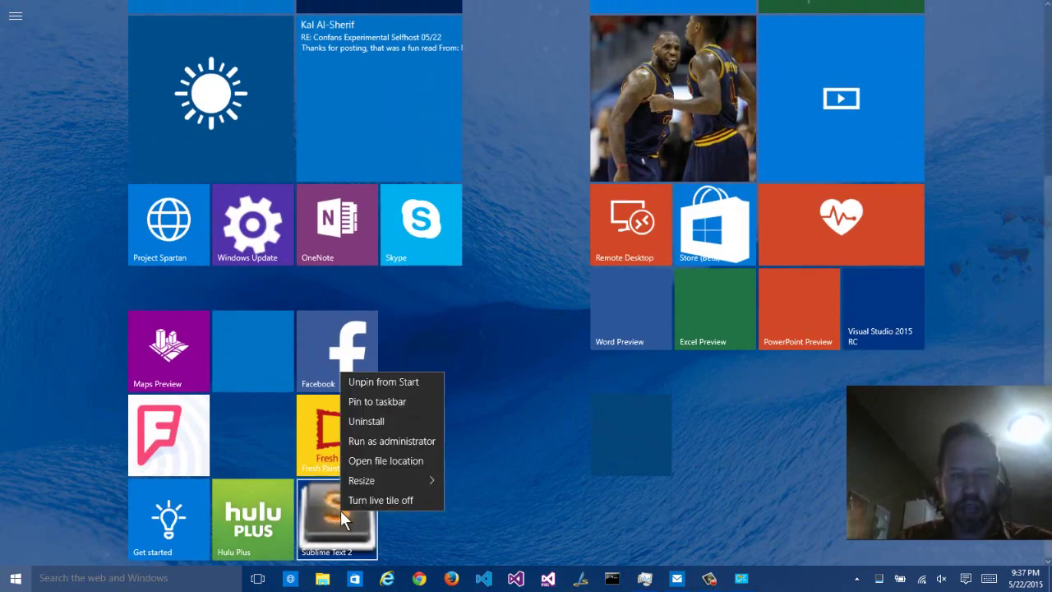
pyautogui.click(374, 462)
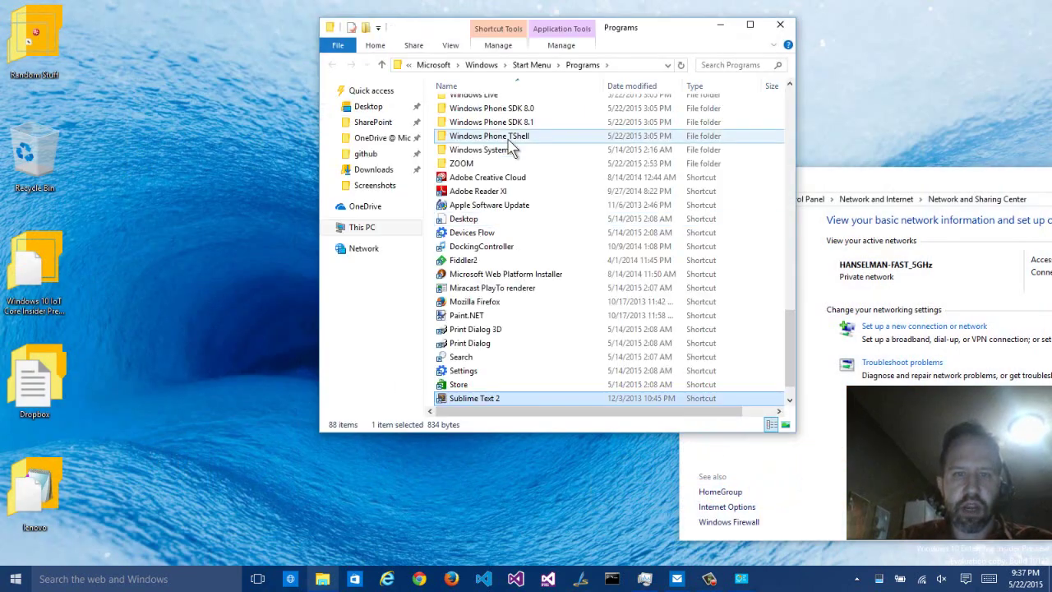
pyautogui.click(451, 45)
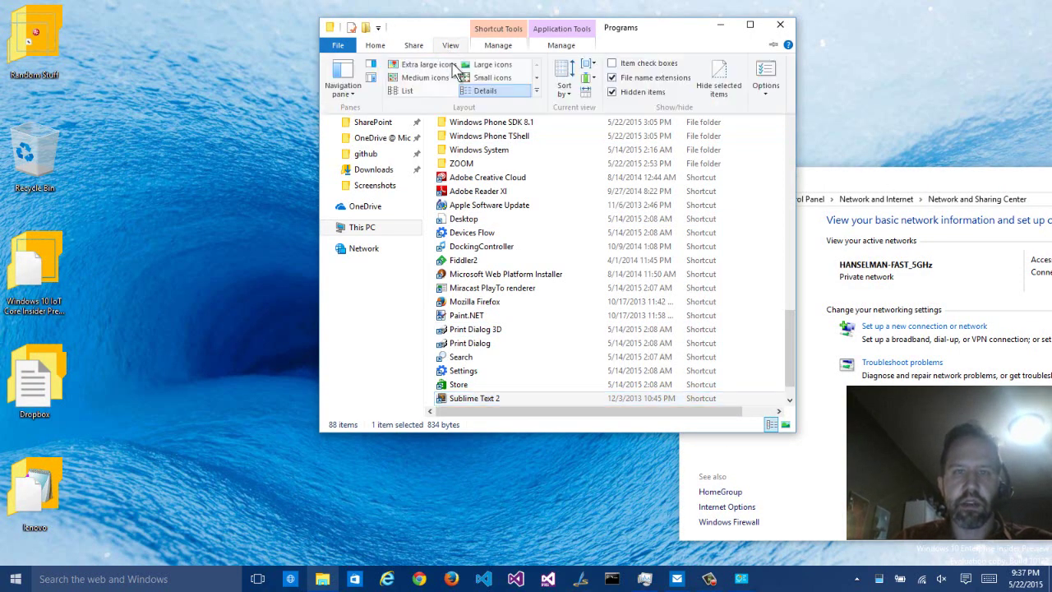
pyautogui.click(455, 65)
# Locate the Sublime Text 2 shortcut in the Programs folder to view its full-size icon
pyautogui.scroll(-5, 620, 230)
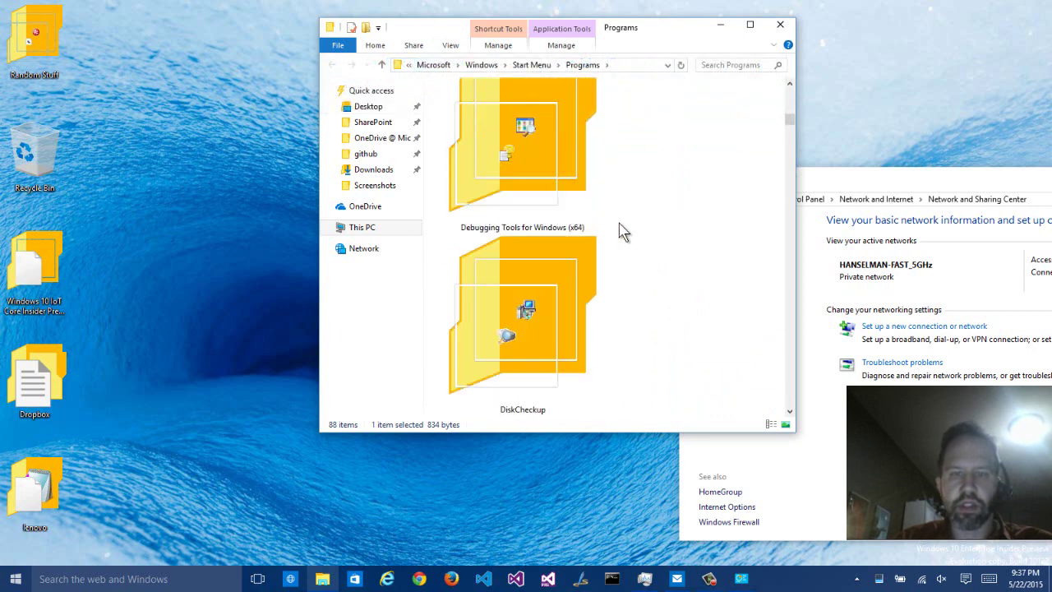
pyautogui.scroll(-3, 620, 224)
pyautogui.press('s')
pyautogui.press('t')
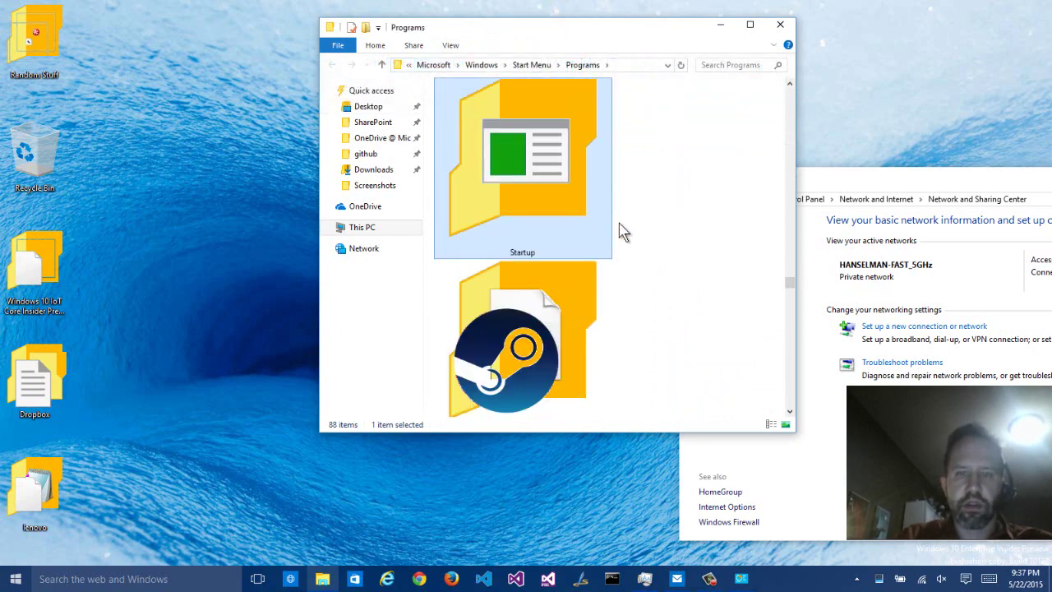
pyautogui.press('s')
pyautogui.press('s')
pyautogui.press('s')
pyautogui.press('s')
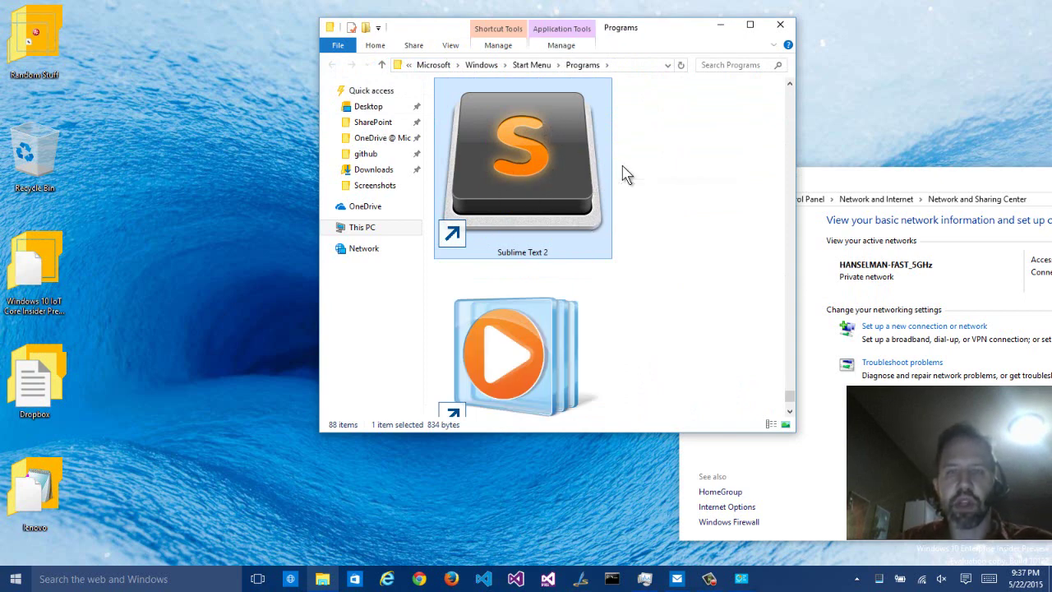
# Examine the Sublime Text 2 tile on the Start screen, launch the app and close it again
pyautogui.press('super')
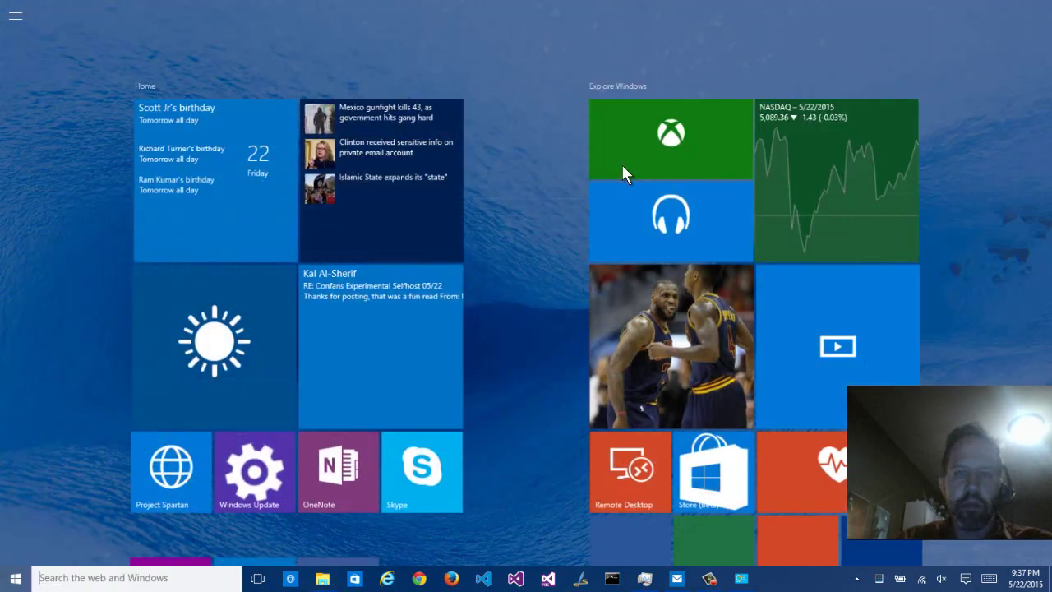
pyautogui.scroll(-3, 469, 388)
pyautogui.scroll(-1, 471, 412)
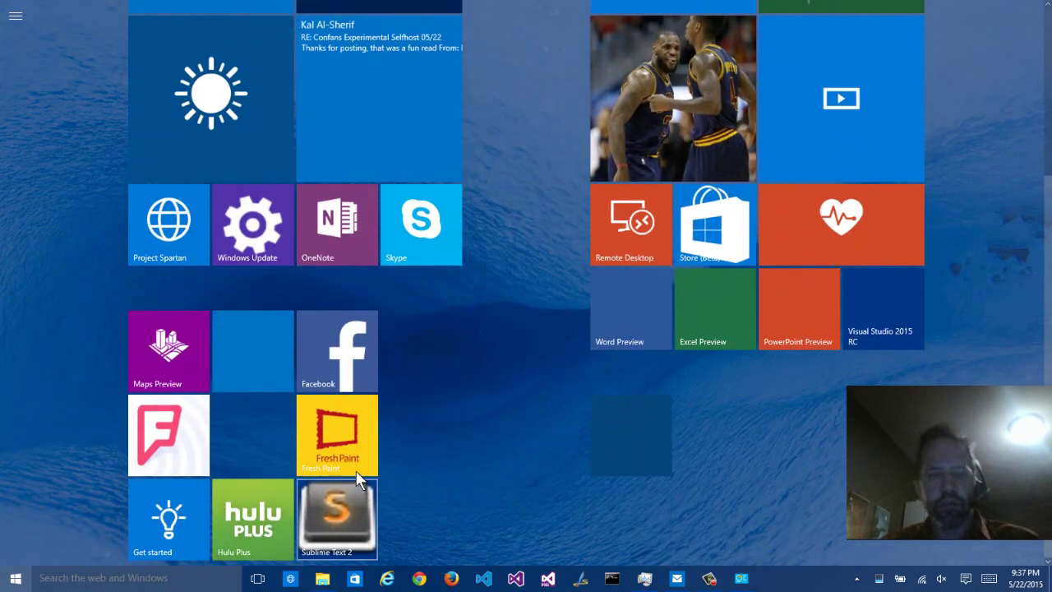
pyautogui.click(302, 491)
pyautogui.moveTo(320, 491); pyautogui.dragTo(352, 495)
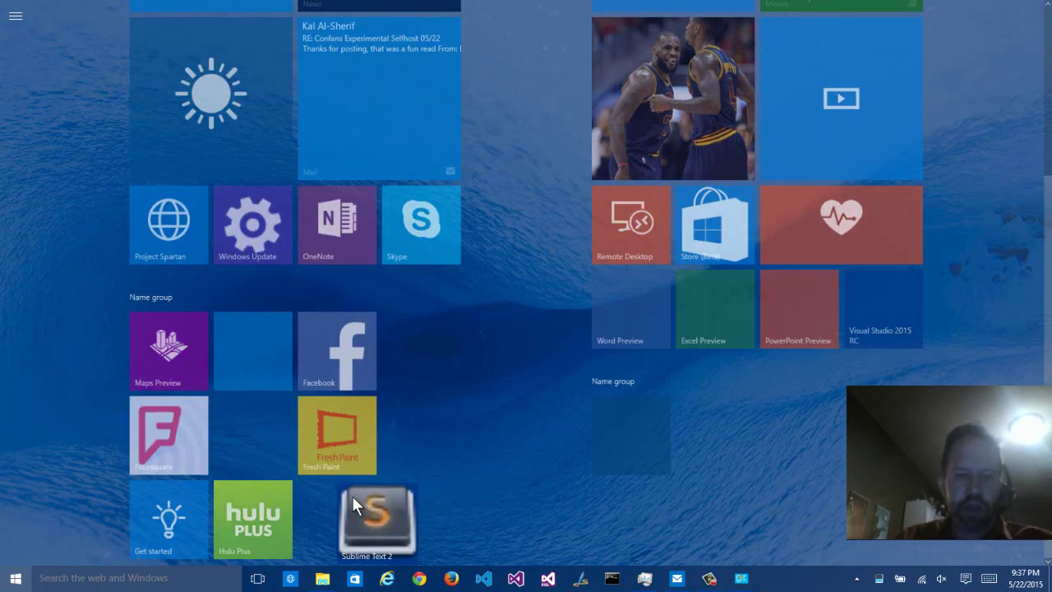
pyautogui.moveTo(352, 495); pyautogui.dragTo(374, 477)
pyautogui.click(777, 579)
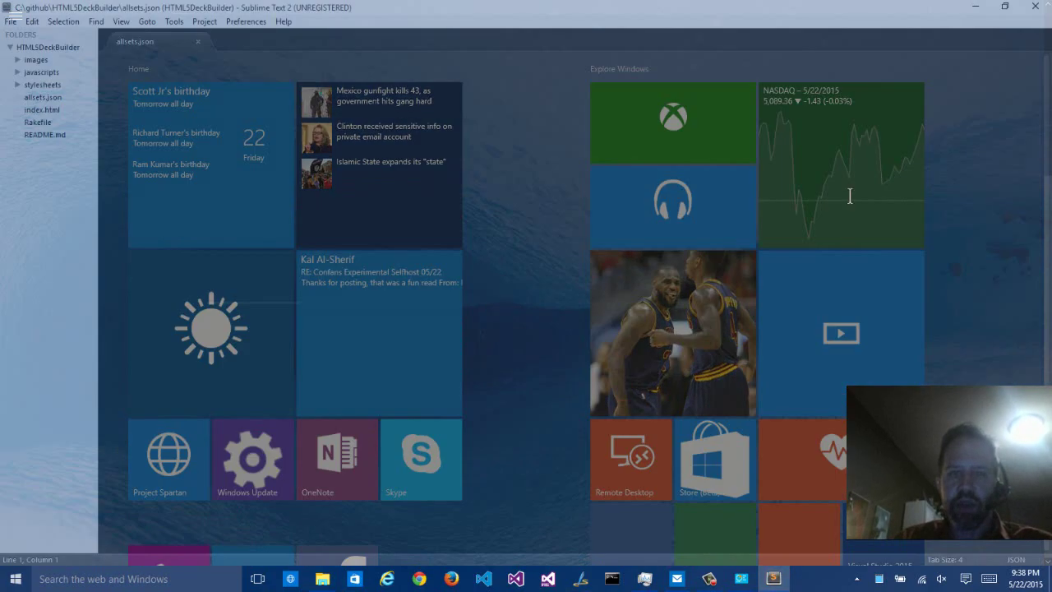
pyautogui.click(1034, 8)
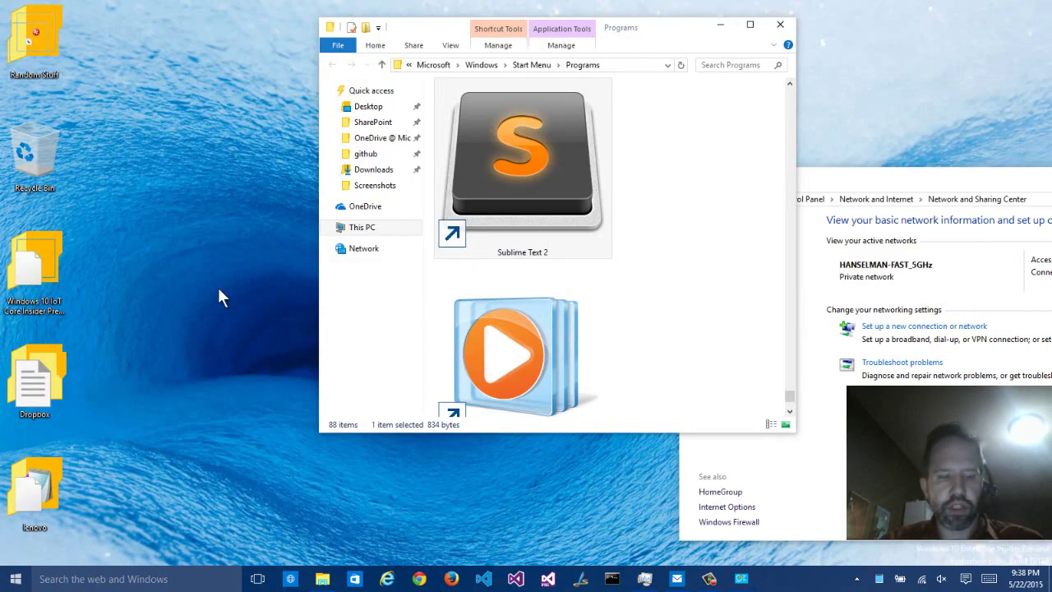
# Open Calendar from the Start screen and leave only the US Holidays calendar selected
pyautogui.press('super')
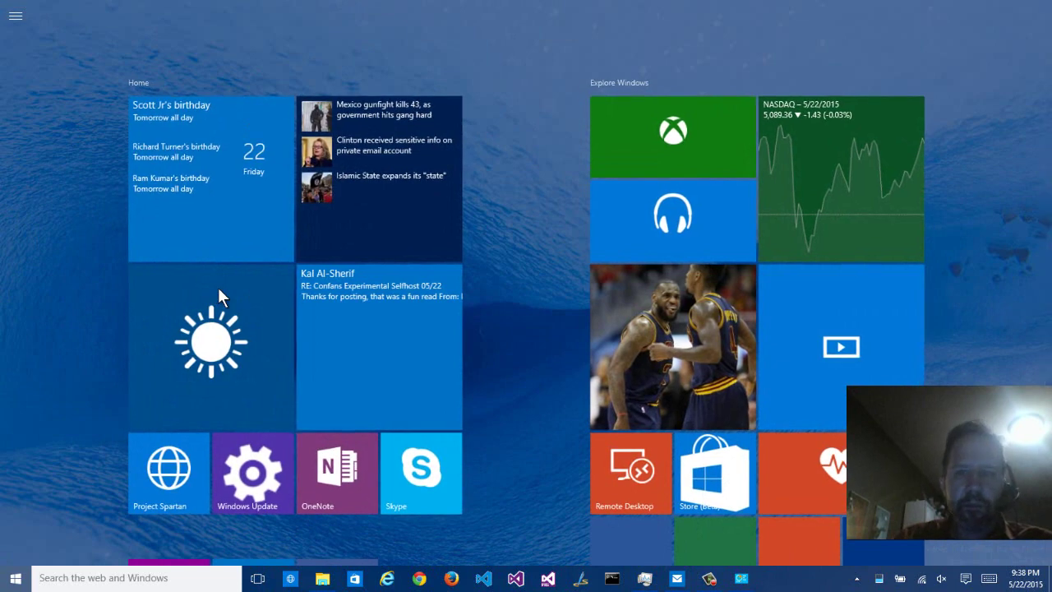
pyautogui.press('super+a')
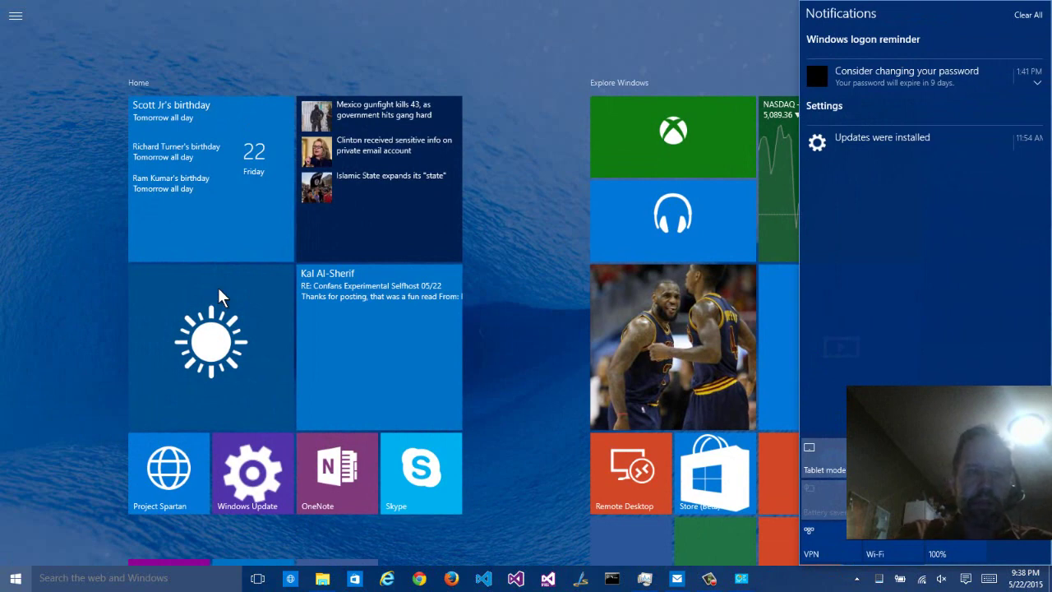
pyautogui.click(239, 213)
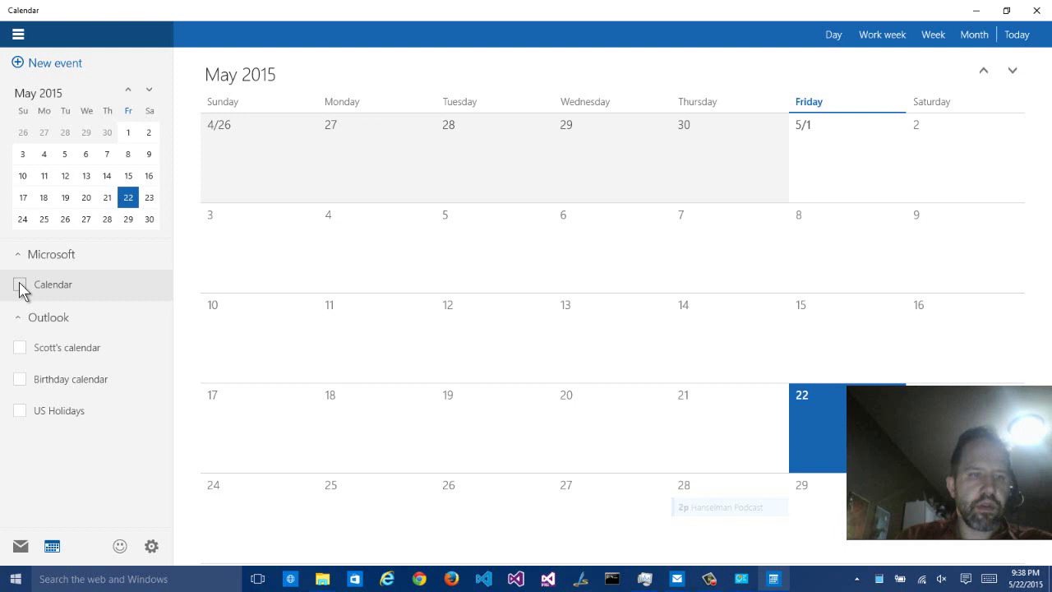
pyautogui.click(21, 411)
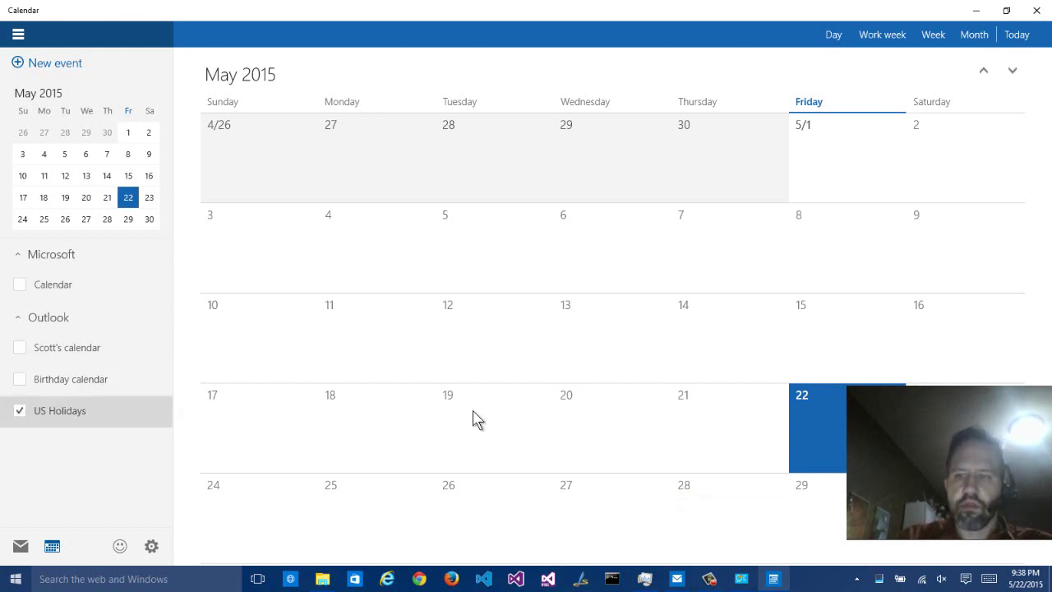
# Restore the Calendar window to its smaller size, turn on tablet mode and dismiss the notifications
pyautogui.press('super+a')
pyautogui.press('super+a')
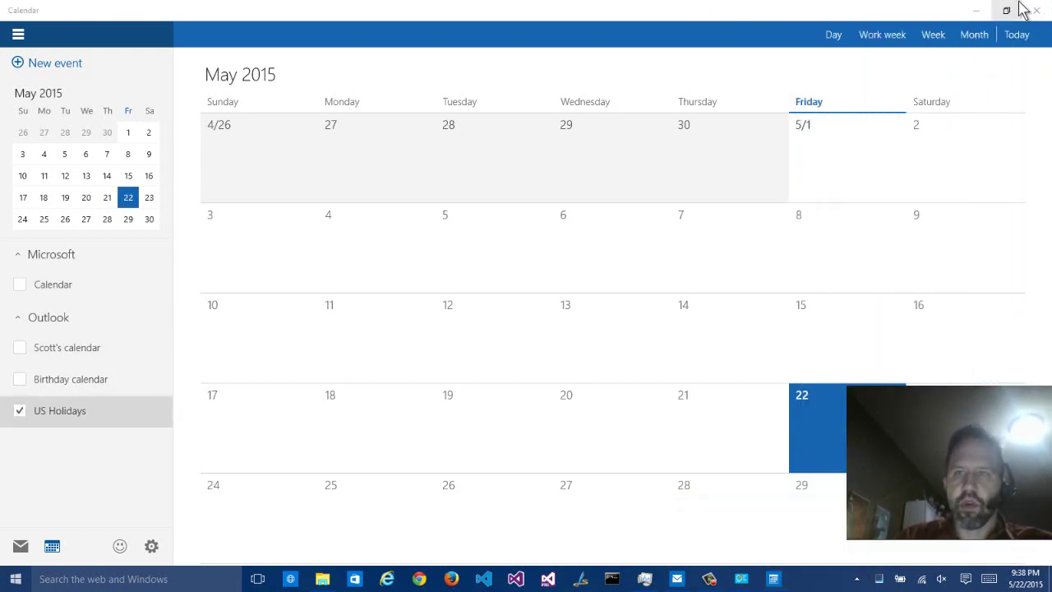
pyautogui.click(1012, 10)
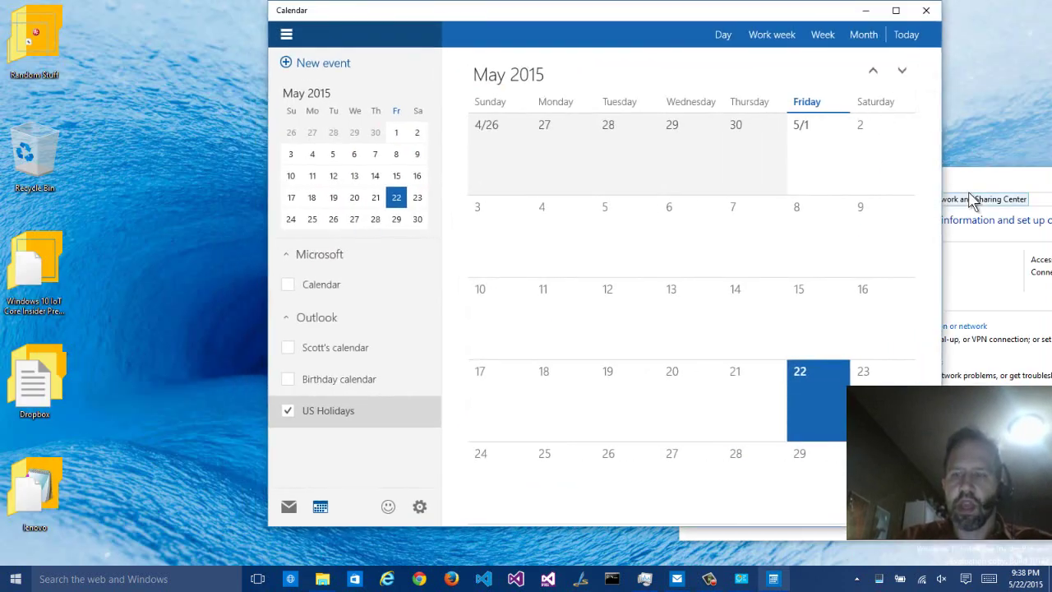
pyautogui.press('super+a')
pyautogui.click(837, 457)
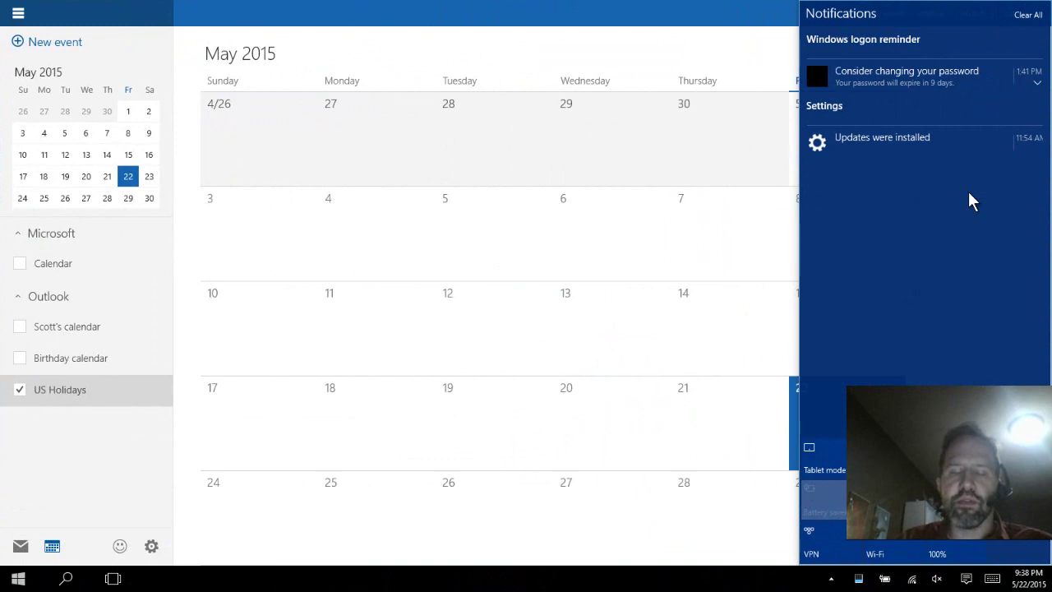
pyautogui.press('super+a')
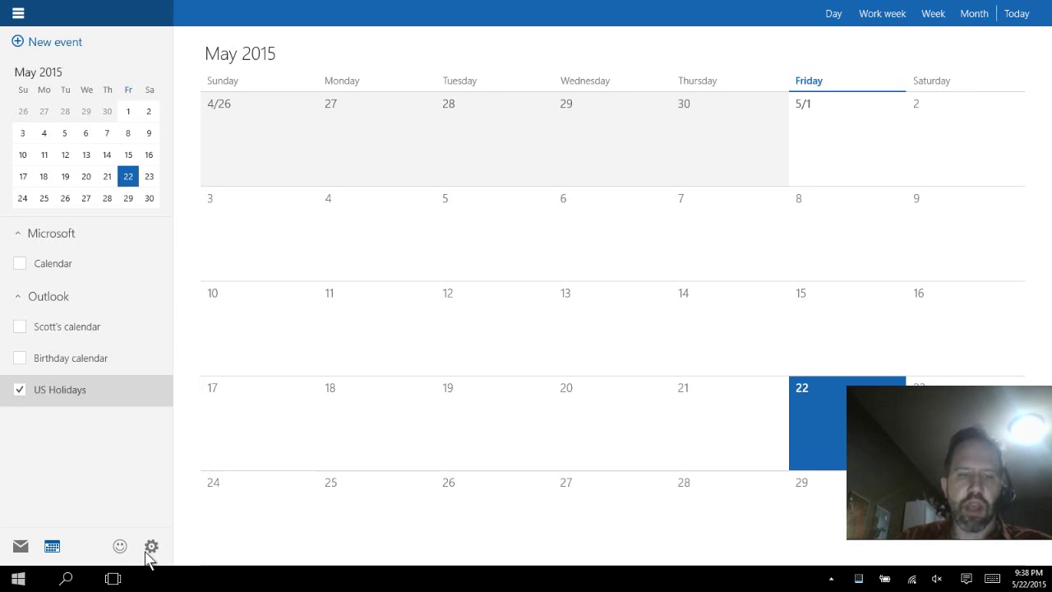
# Examine the open windows in Task View, returning to Calendar between views
pyautogui.press('super+Tab')
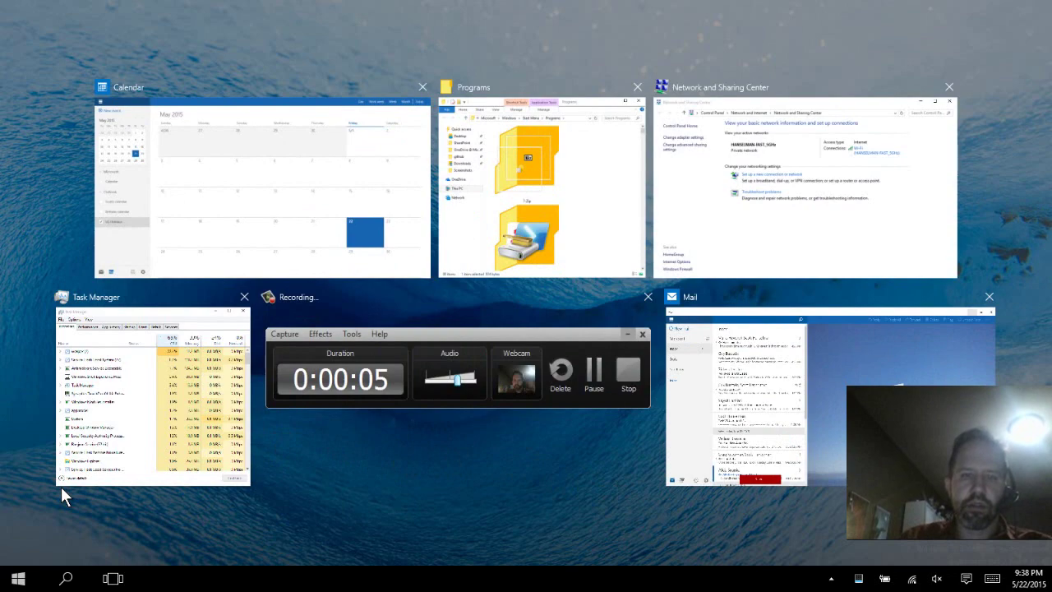
pyautogui.click(279, 197)
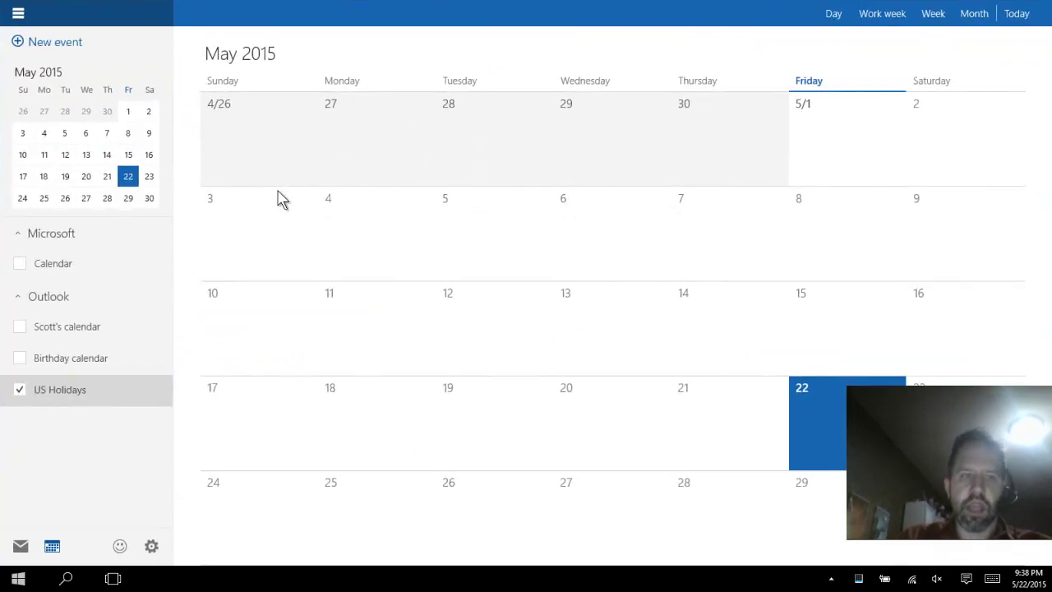
pyautogui.press('super+Tab')
pyautogui.click(329, 183)
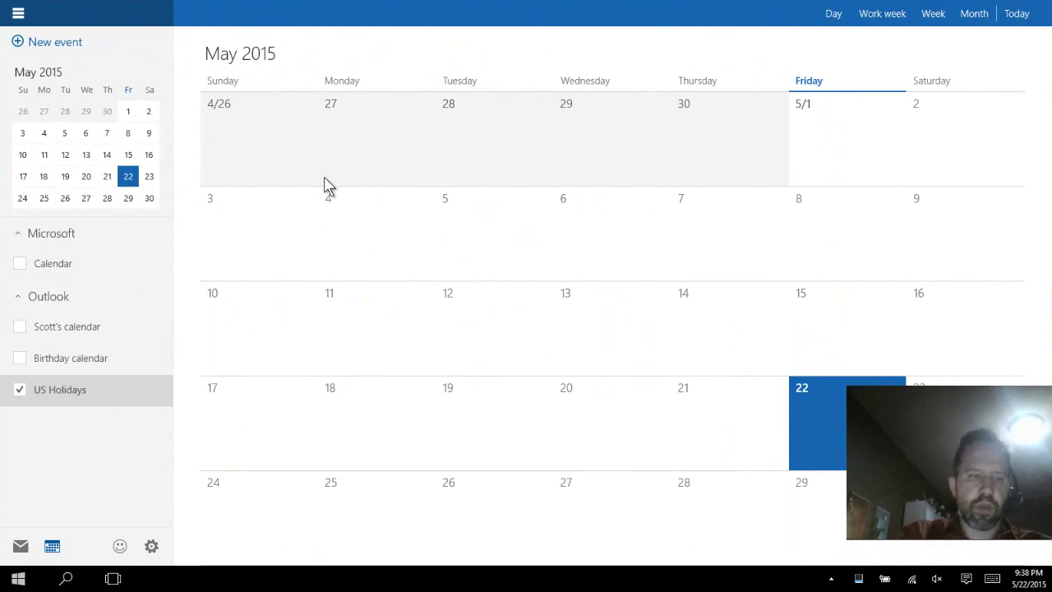
pyautogui.press('super+Tab')
pyautogui.click(190, 406)
pyautogui.press('super+Tab')
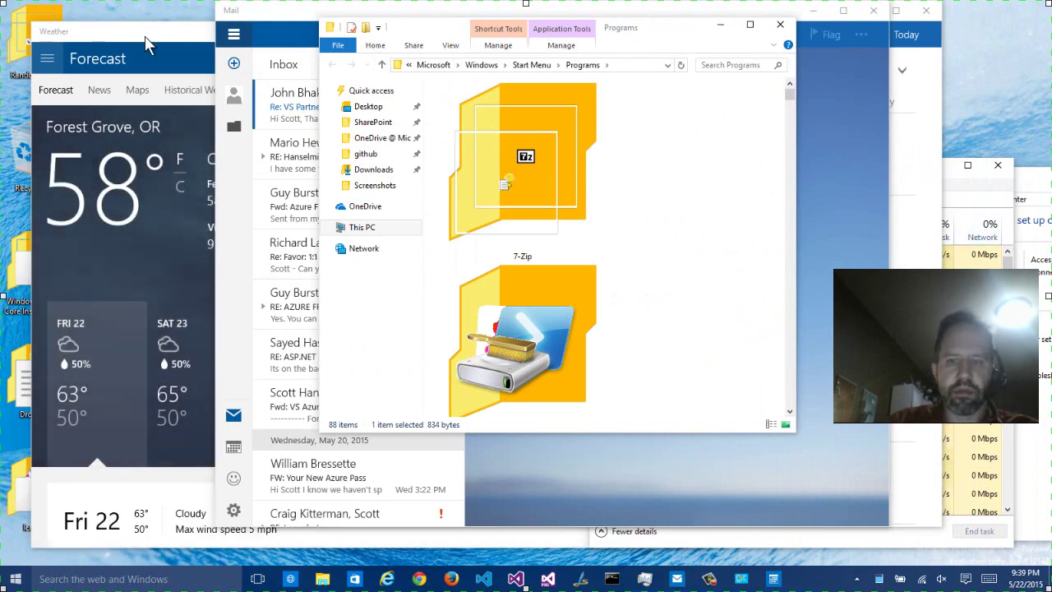
# Bring the Weather window to the front and turn on tablet mode
pyautogui.click(139, 36)
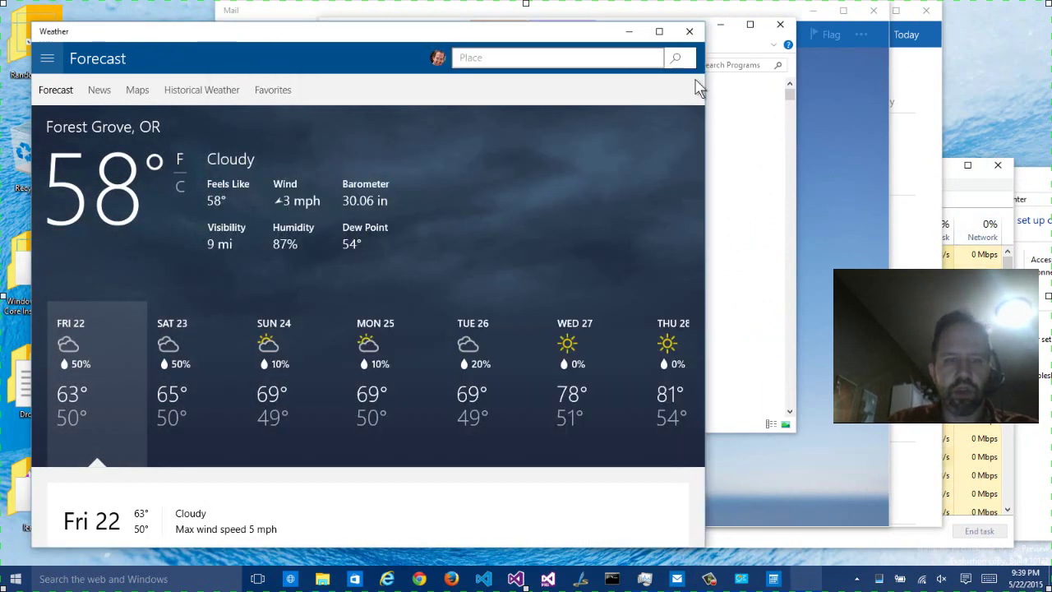
pyautogui.press('super+a')
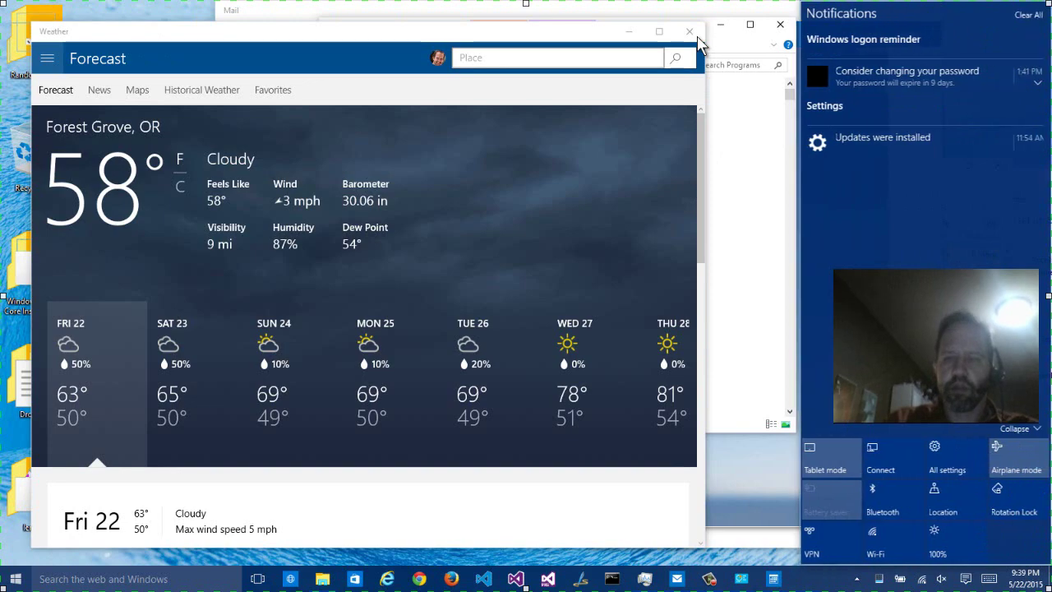
pyautogui.press('Return')
pyautogui.press('super+a')
pyautogui.press('super+a')
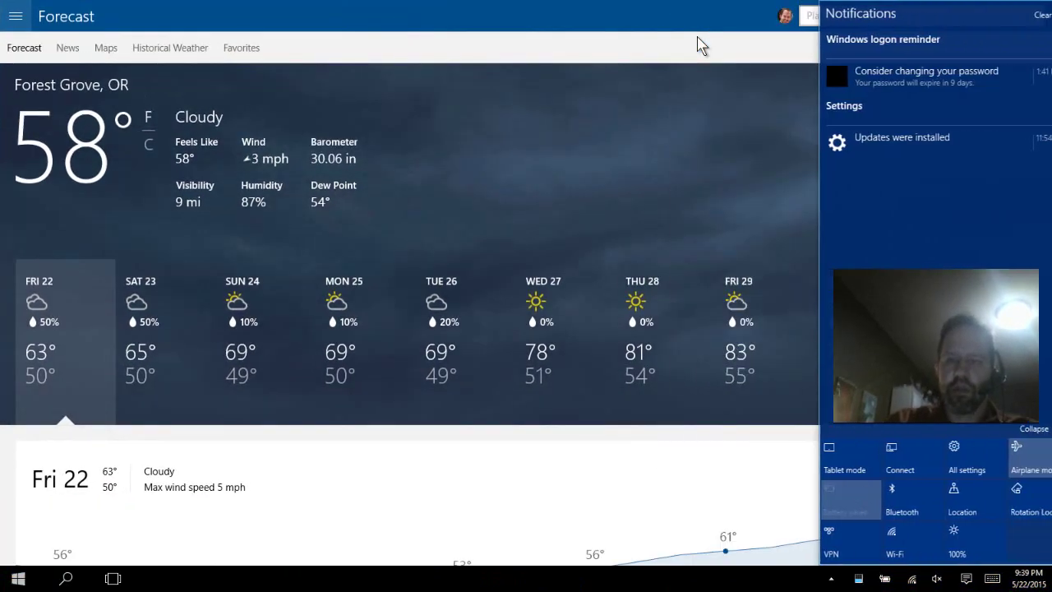
# Turn off tablet mode, dismiss the notifications and shrink the Weather window to a narrow, shorter size from its upper corner
pyautogui.press('Return')
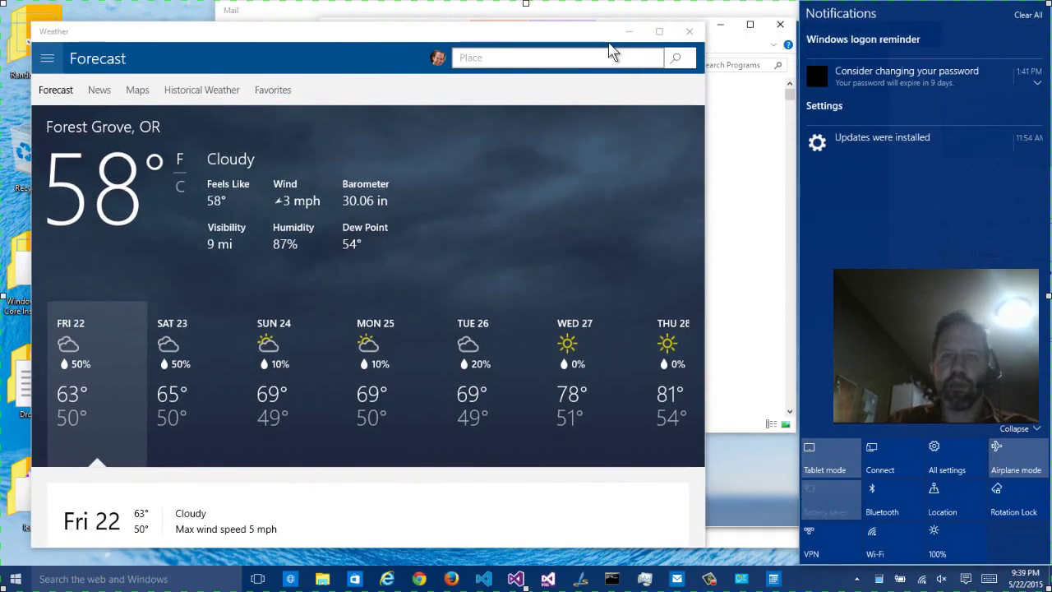
pyautogui.press('super+a')
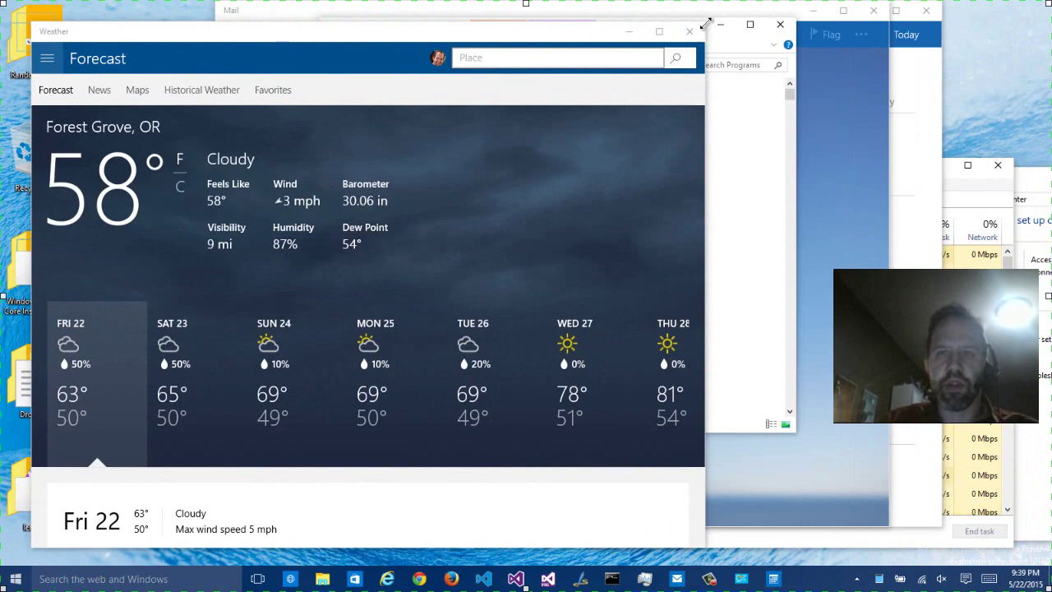
pyautogui.moveTo(704, 23); pyautogui.dragTo(198, 79)
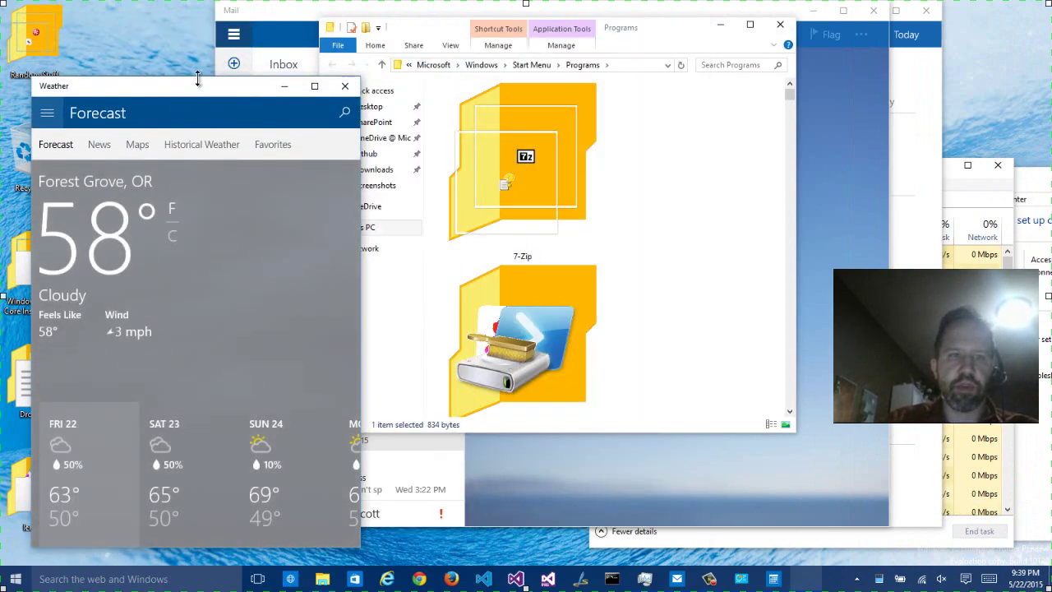
# Turn tablet mode on and off again to check how the narrowed Weather window switches
pyautogui.press('super+a')
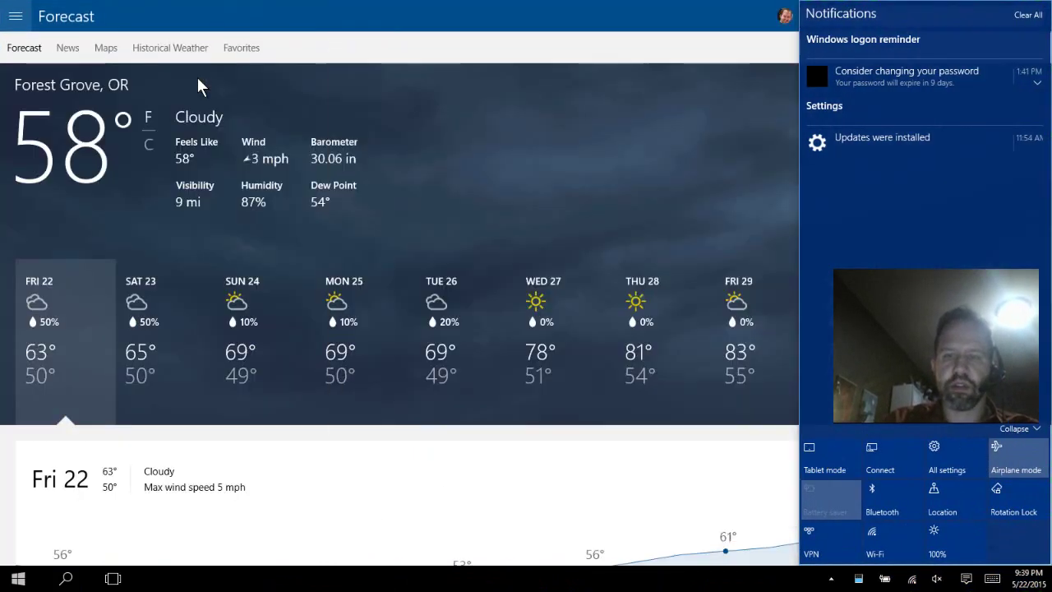
pyautogui.press('super+a')
pyautogui.press('super+a')
pyautogui.press('space')
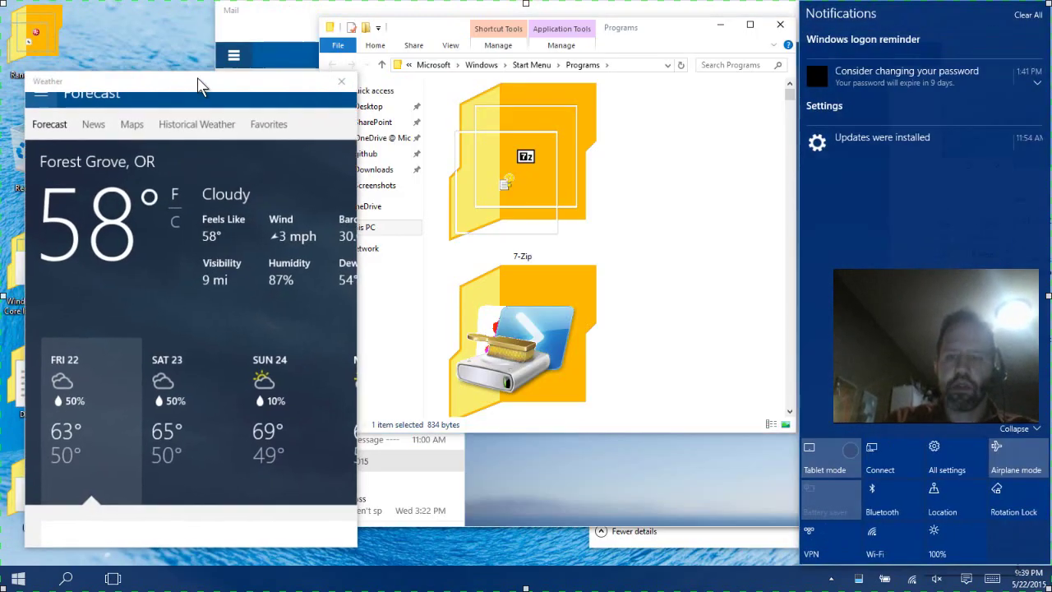
# On the Start screen, move the popcorn tile into the gap between the Foursquare and Fresh Paint tiles
pyautogui.press('super')
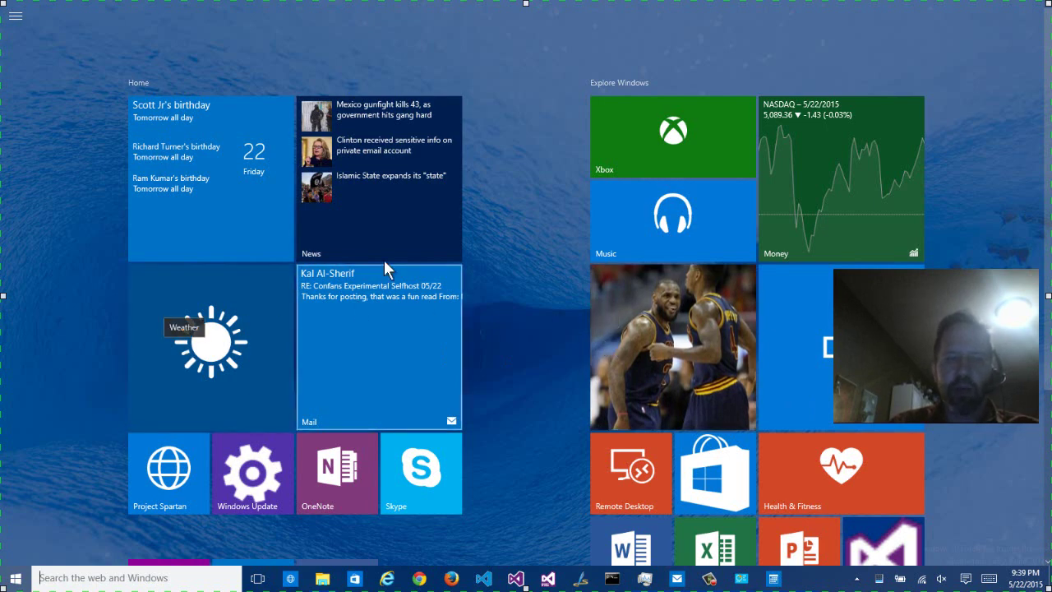
pyautogui.scroll(-3, 507, 317)
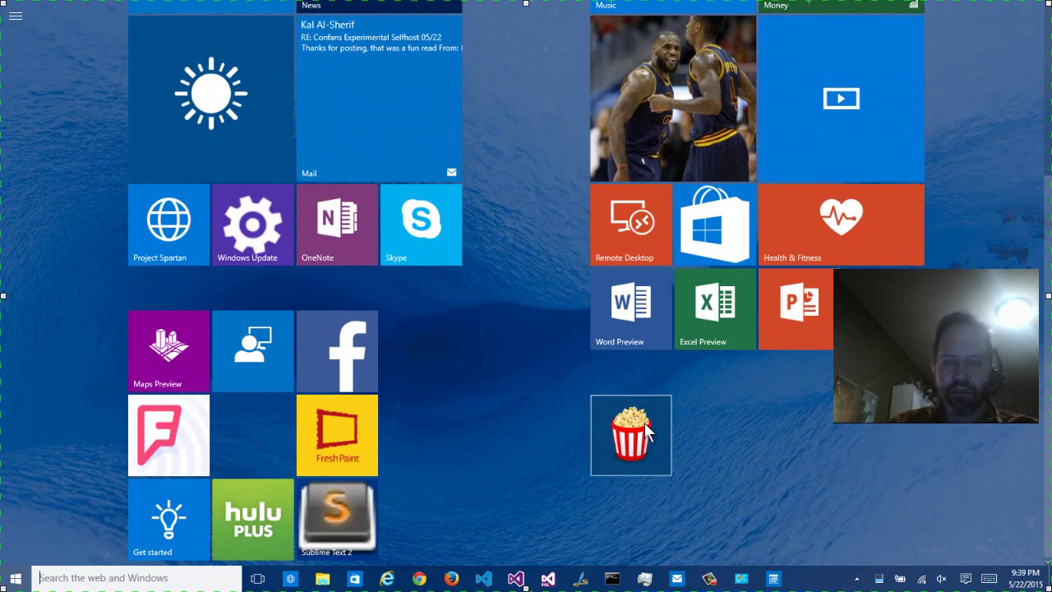
pyautogui.moveTo(645, 443)
pyautogui.mouseDown()
pyautogui.moveTo(636, 400)
pyautogui.moveTo(261, 435)
pyautogui.mouseUp()
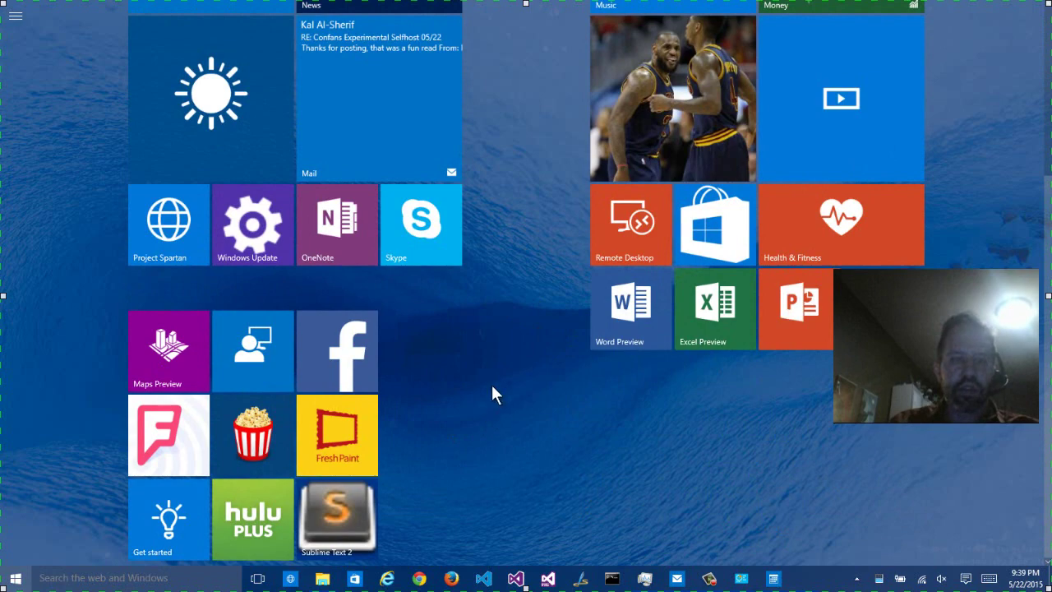
pyautogui.scroll(5, 492, 394)
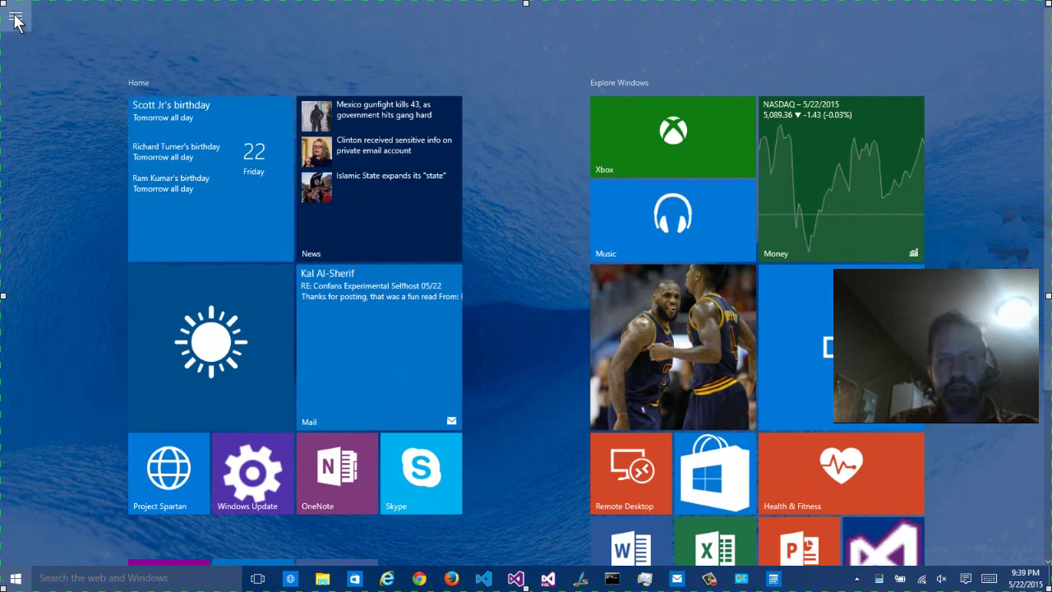
# Launch Settings from the Start screen, search for "start" and try the "Change the background and colors on Start" result
pyautogui.click(16, 20)
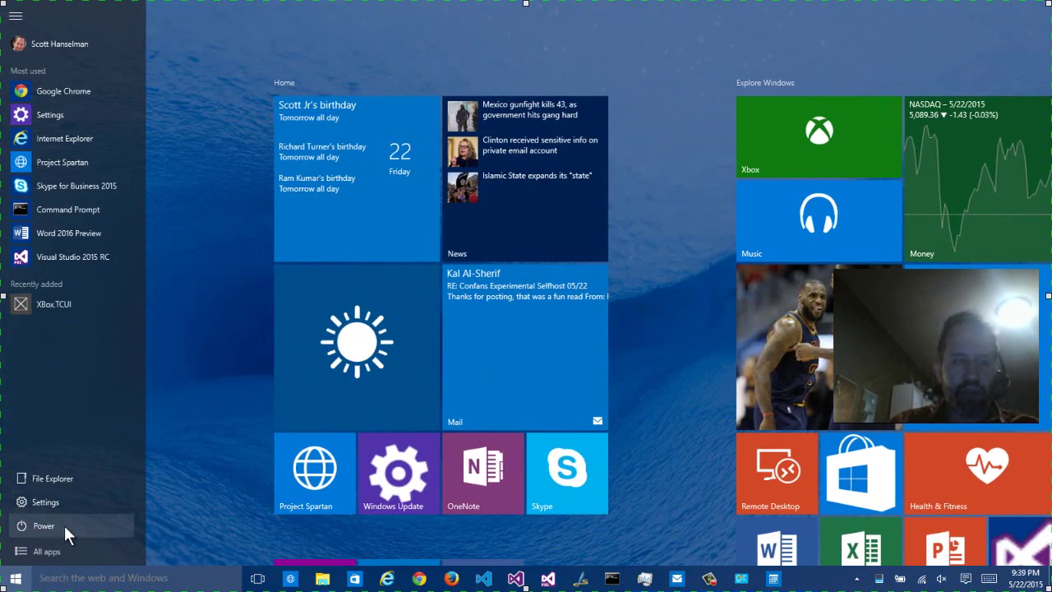
pyautogui.click(69, 500)
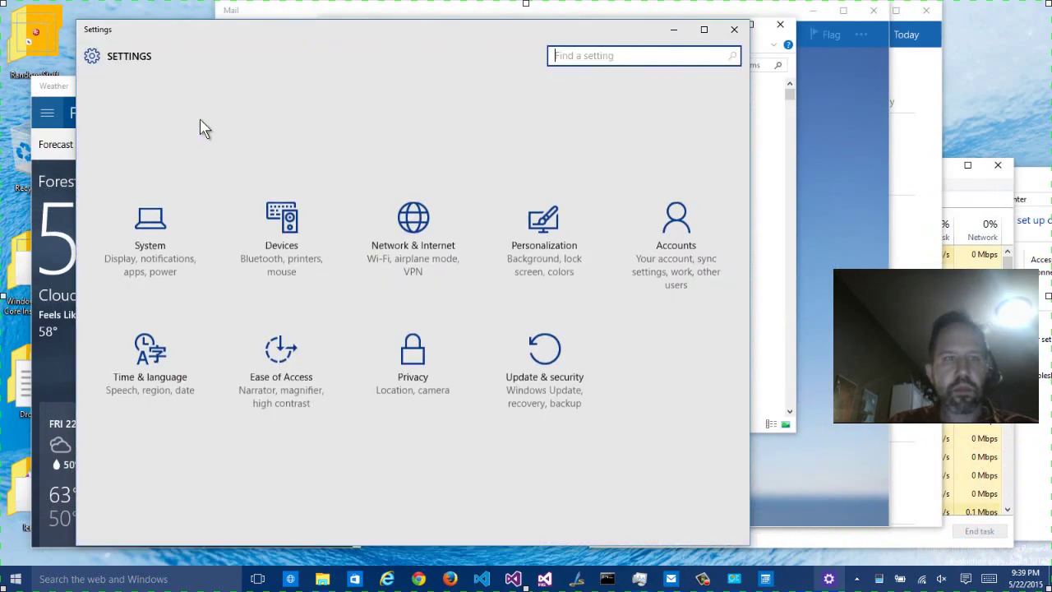
pyautogui.write('start')
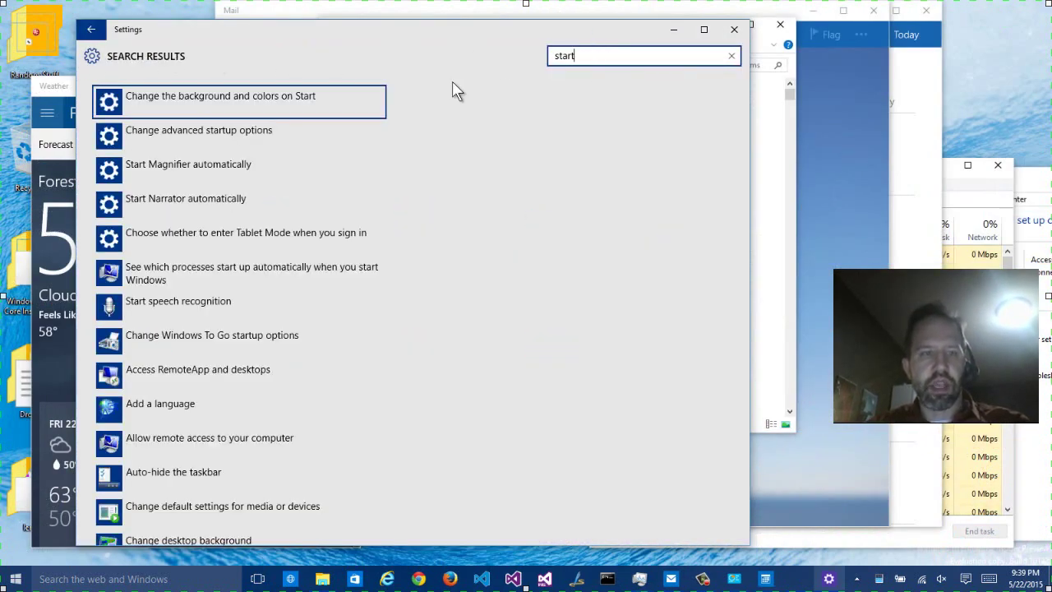
pyautogui.click(313, 106)
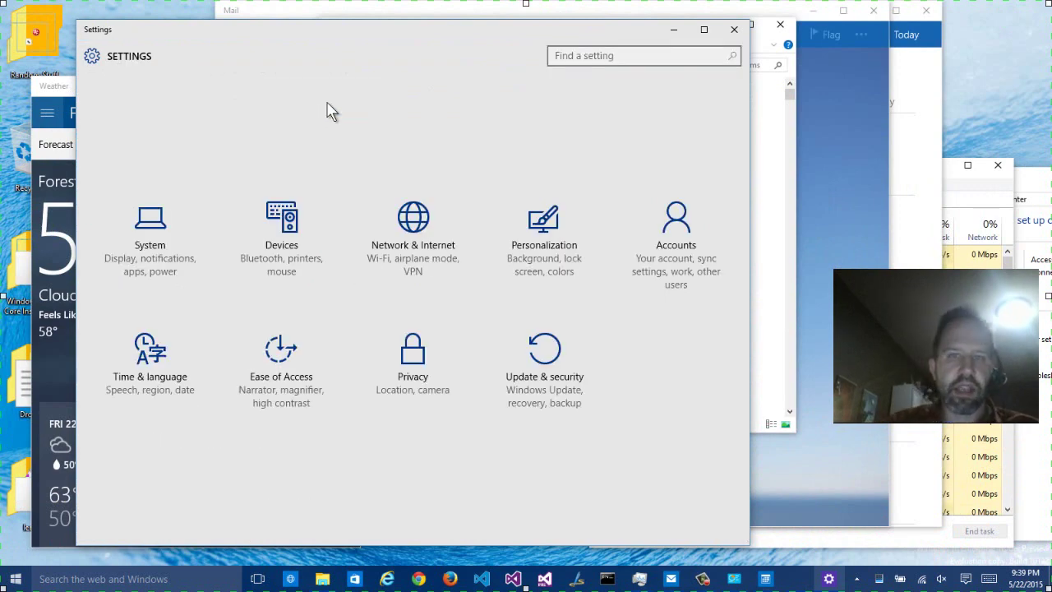
# Search the settings again for "start" and open "Change the background and colors on Start"
pyautogui.click(585, 55)
pyautogui.write('stat')
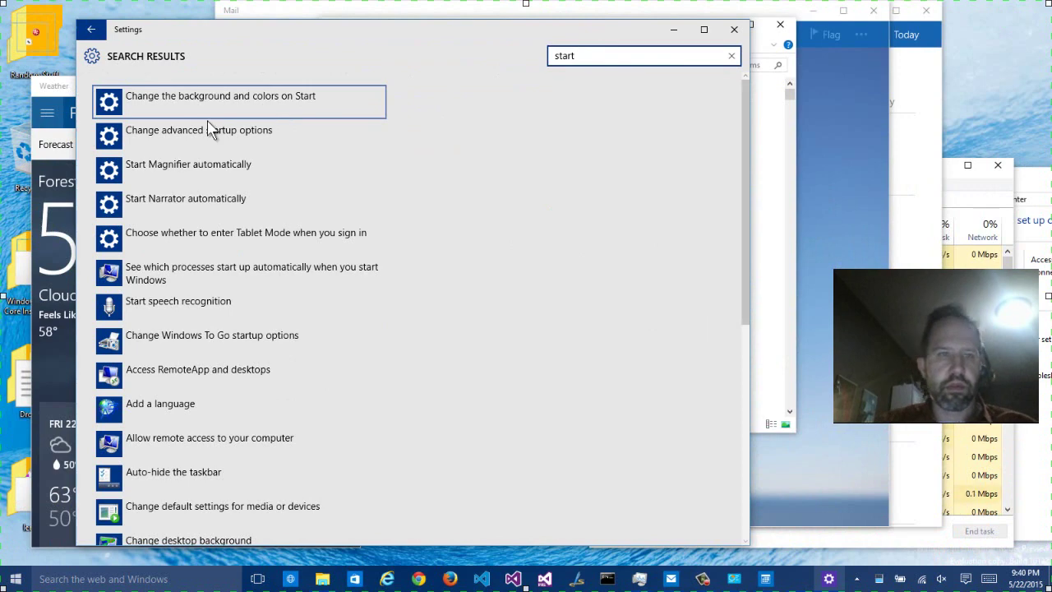
pyautogui.press('Escape')
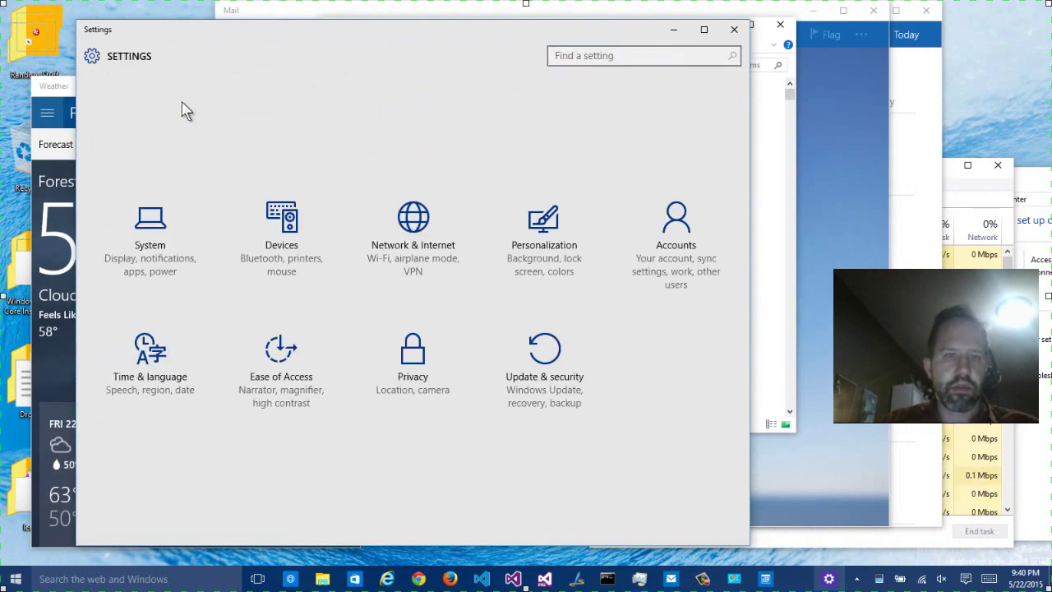
pyautogui.click(603, 55)
pyautogui.write('st')
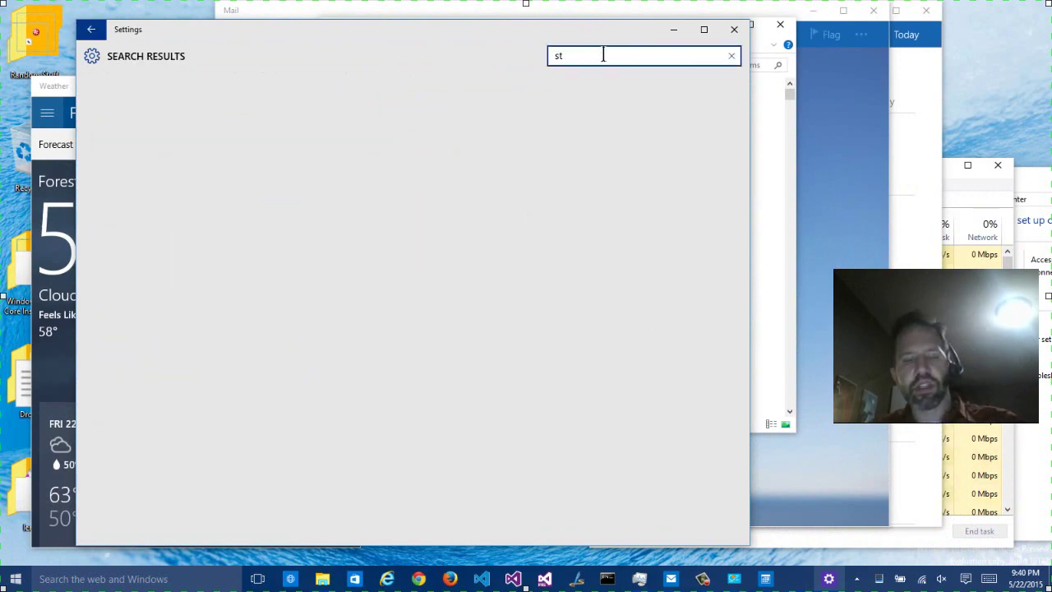
pyautogui.write('art')
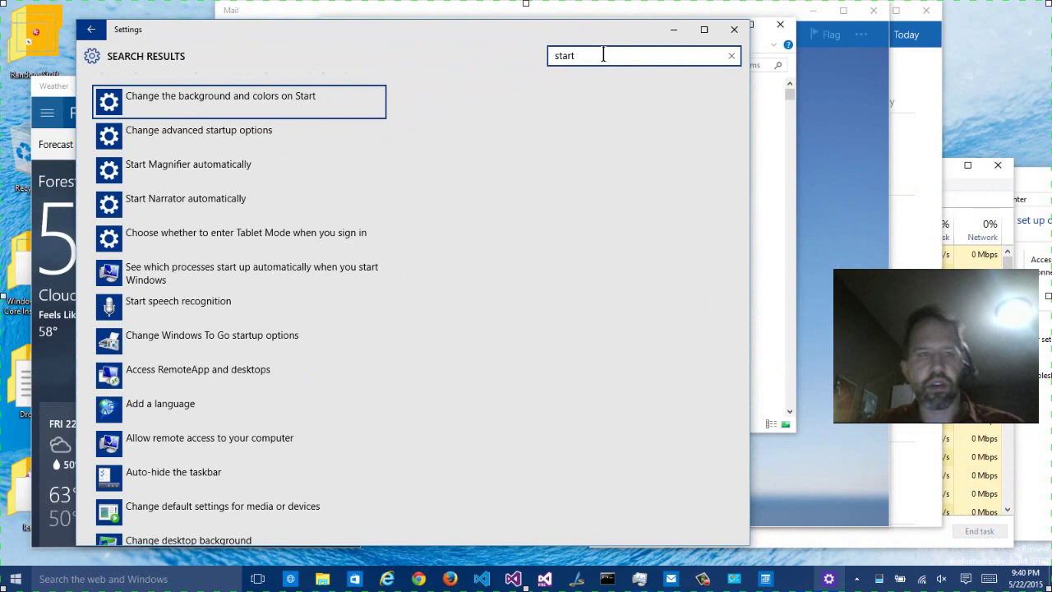
pyautogui.click(170, 111)
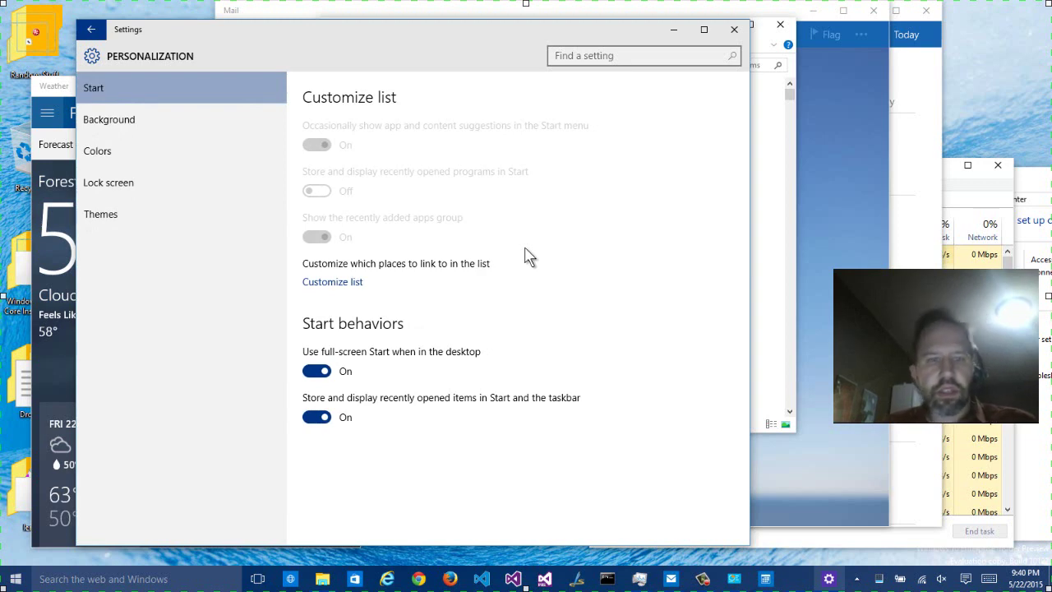
# Reopen Personalization from the main Settings page and examine the Customize list of Start places before returning to the Start page
pyautogui.click(92, 31)
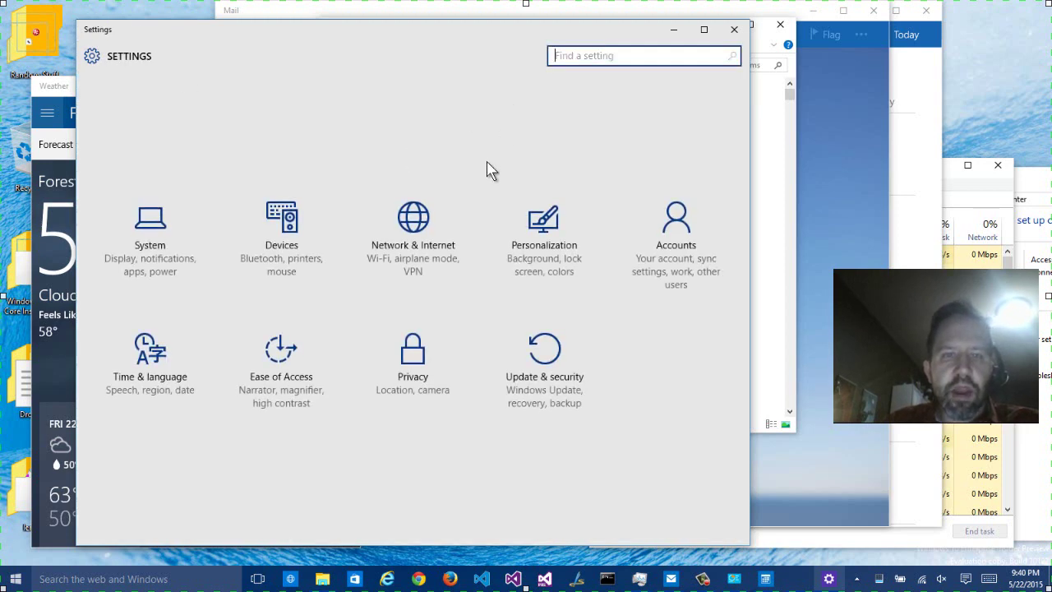
pyautogui.click(533, 220)
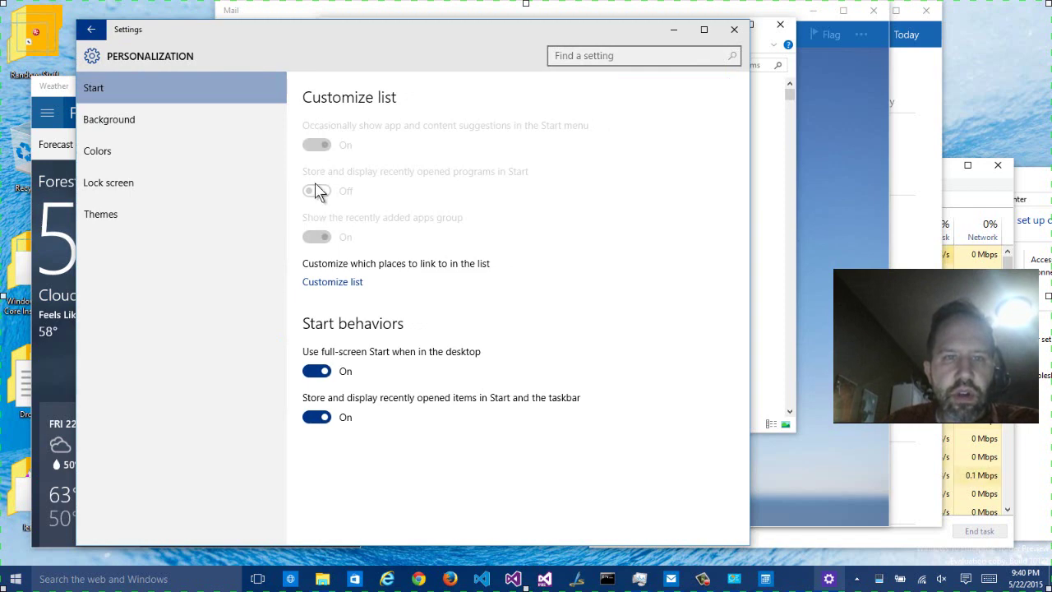
pyautogui.click(332, 283)
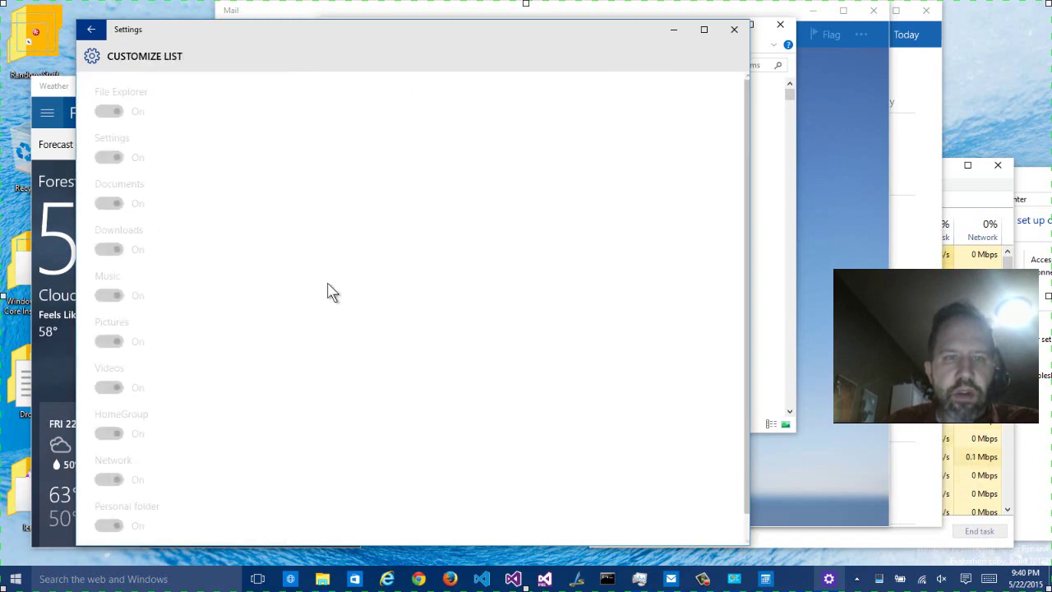
pyautogui.scroll(-1, 267, 243)
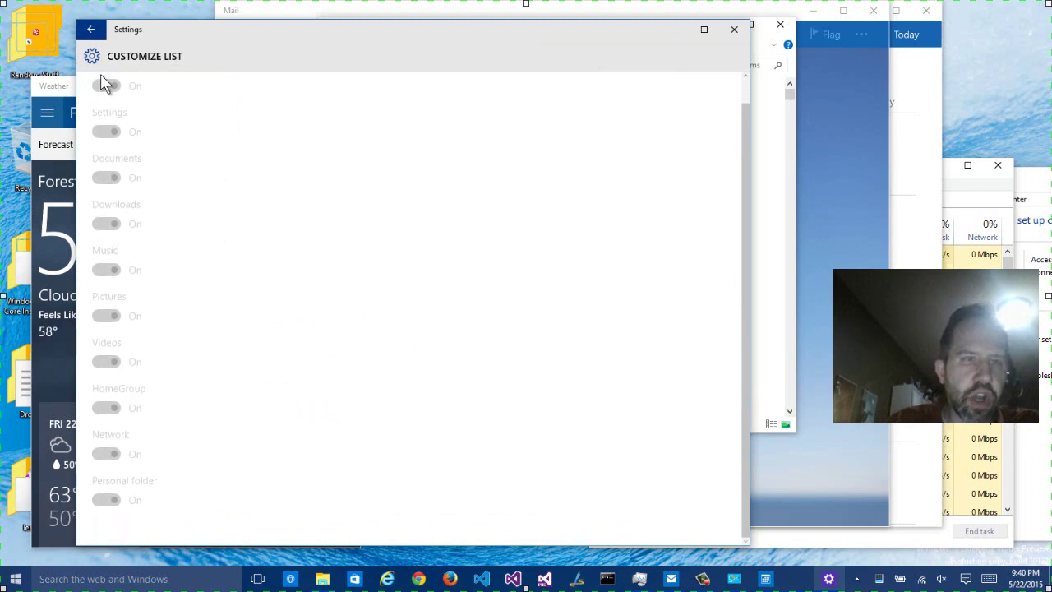
pyautogui.click(91, 30)
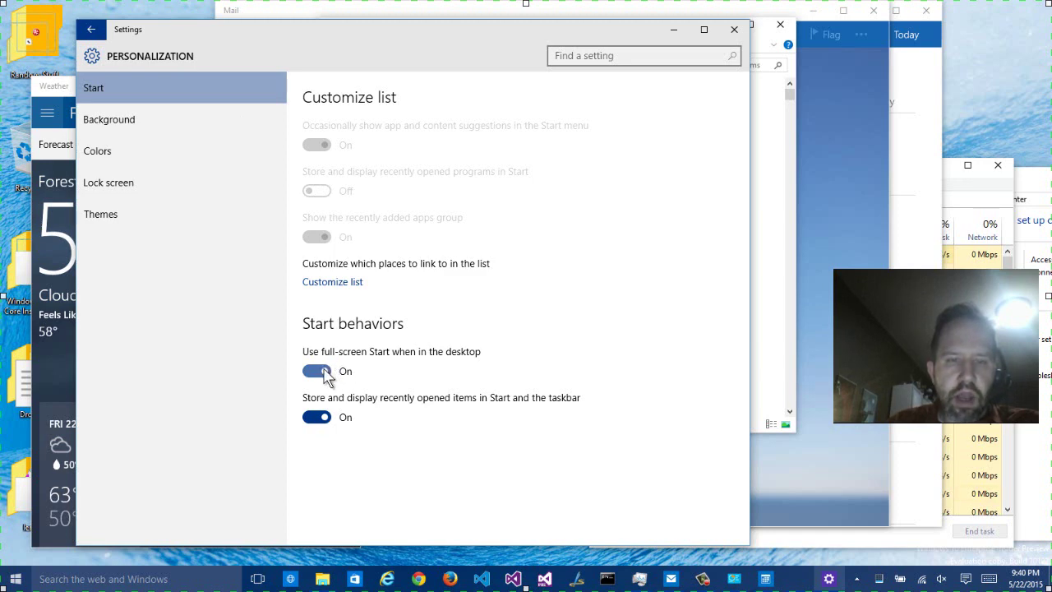
# Turn off full-screen Start in the desktop, and browse the settings results for "start" before clearing the search
pyautogui.click(565, 54)
pyautogui.write('start')
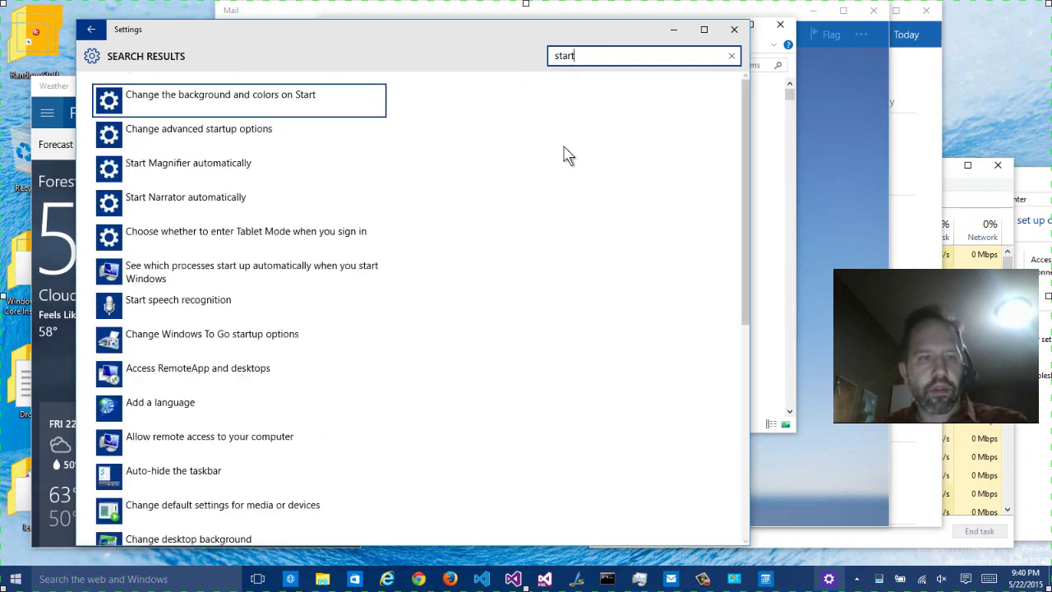
pyautogui.scroll(-5, 566, 154)
pyautogui.scroll(5, 635, 79)
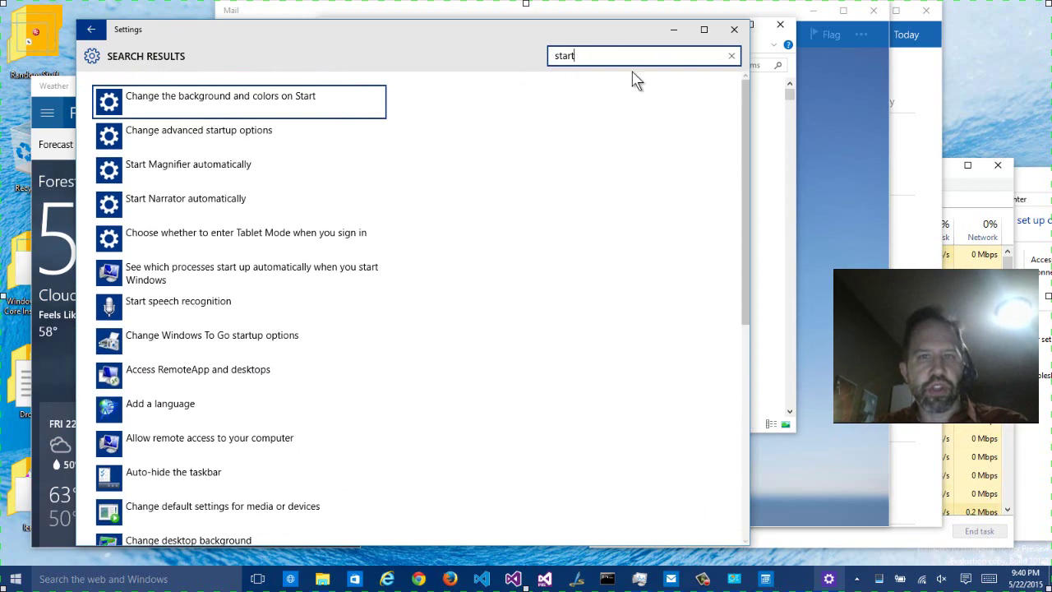
pyautogui.click(717, 57)
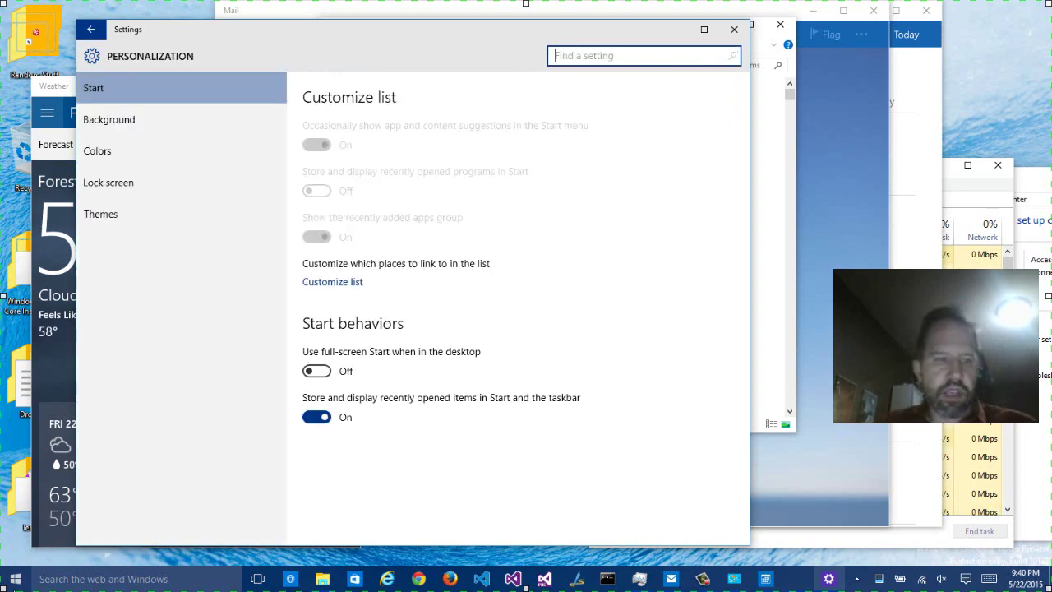
# Open the Start menu, try to make it taller from its upper edge and close it
pyautogui.click(15, 578)
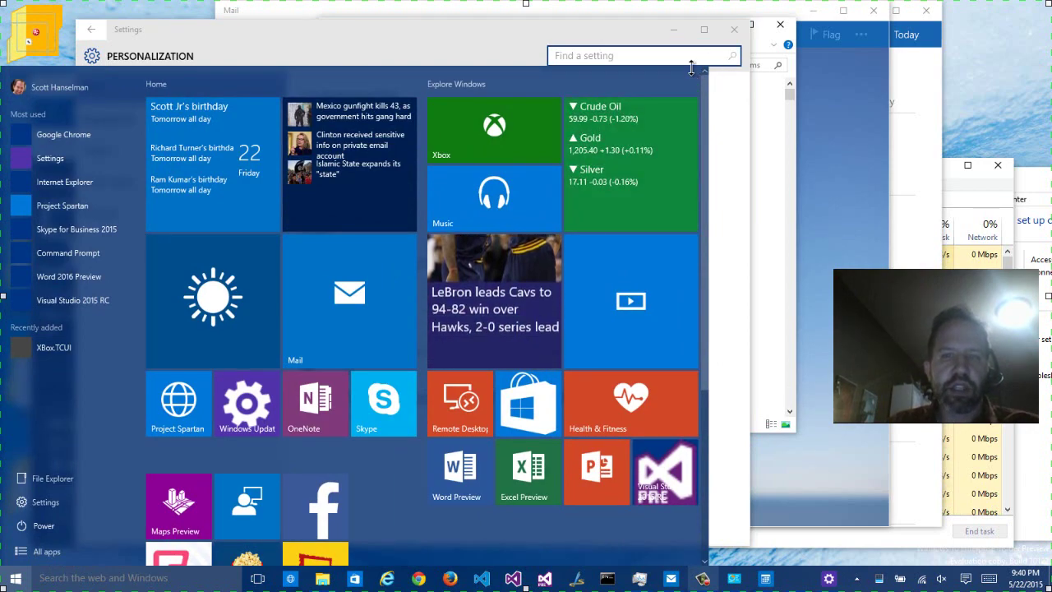
pyautogui.moveTo(693, 67)
pyautogui.mouseDown()
pyautogui.moveTo(688, 276)
pyautogui.moveTo(660, 275)
pyautogui.moveTo(689, 62)
pyautogui.mouseUp()
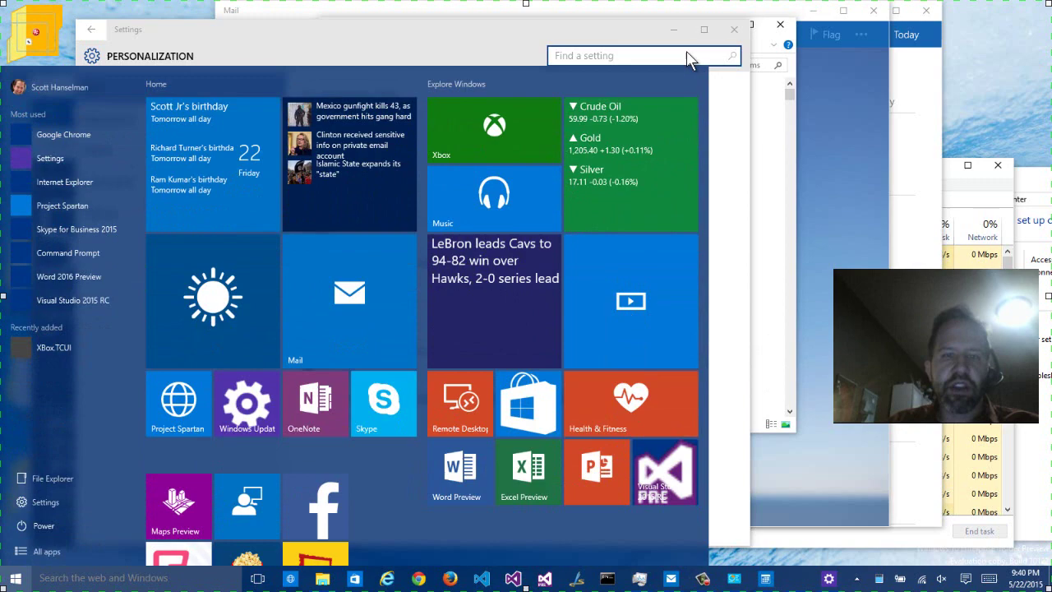
pyautogui.click(646, 27)
# Turn on full-screen Start in the desktop and check the full-screen Start twice, returning to the Personalization settings
pyautogui.click(317, 374)
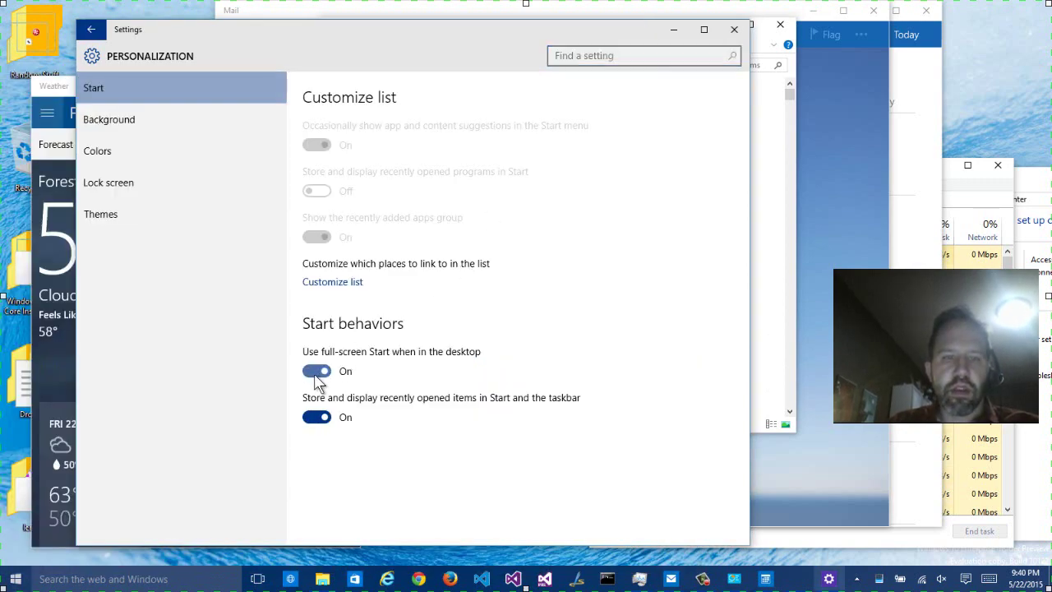
pyautogui.press('super')
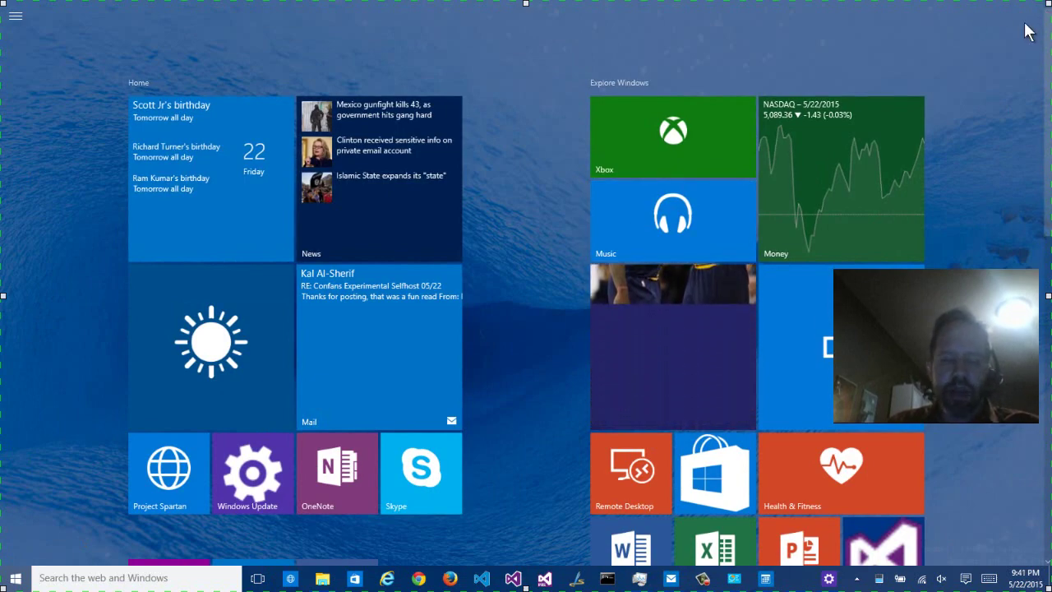
pyautogui.press('super')
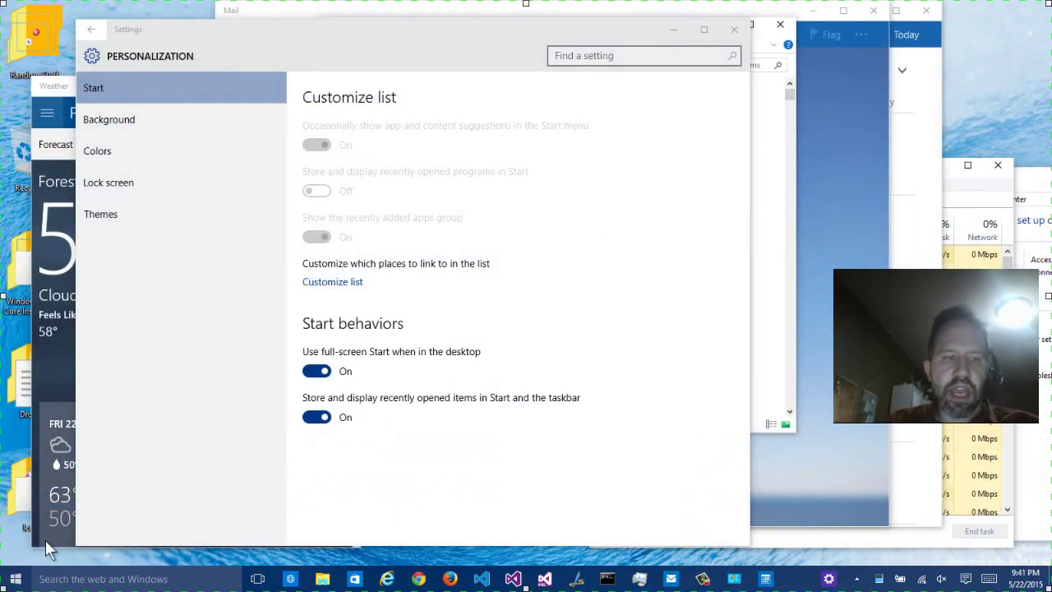
pyautogui.click(16, 579)
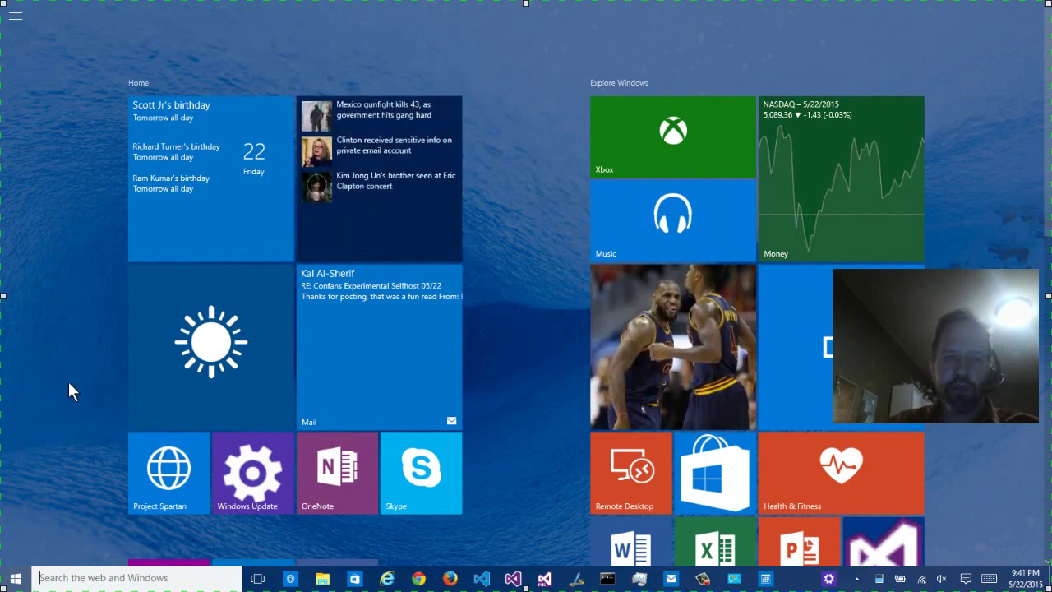
pyautogui.click(3, 583)
# Switch off full-screen Start again, open the Start menu and try to widen it
pyautogui.click(318, 371)
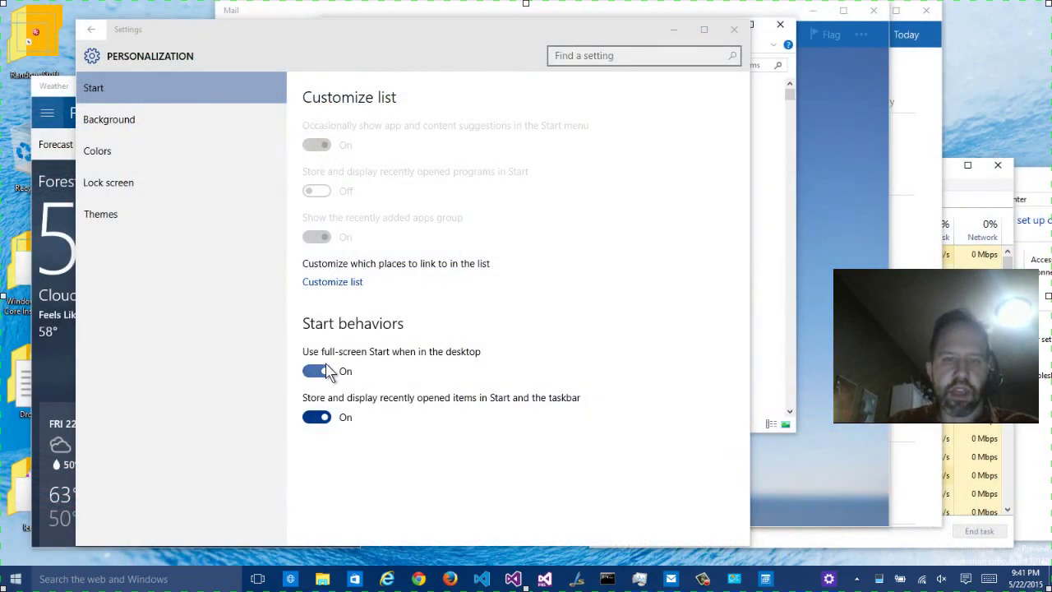
pyautogui.click(16, 578)
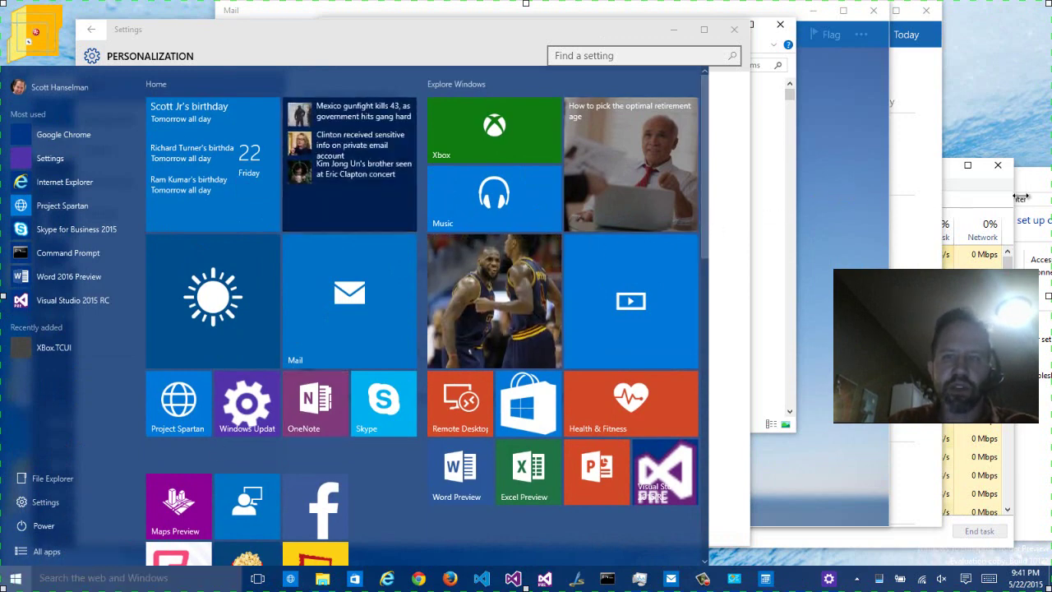
pyautogui.moveTo(679, 206); pyautogui.dragTo(1019, 201)
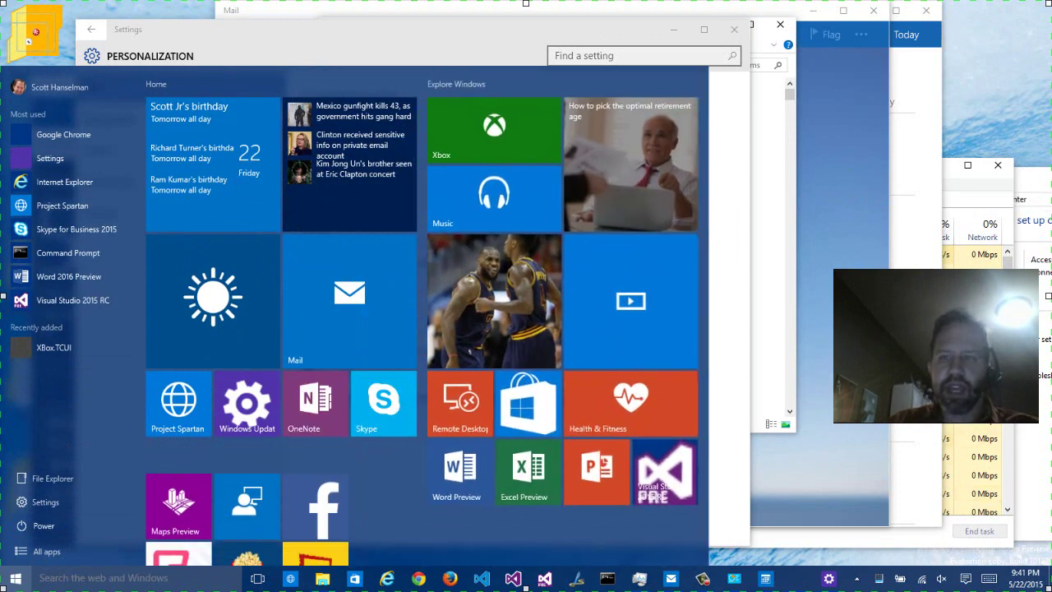
# Try once more to widen the Start menu and close it
pyautogui.moveTo(536, 182); pyautogui.dragTo(711, 197)
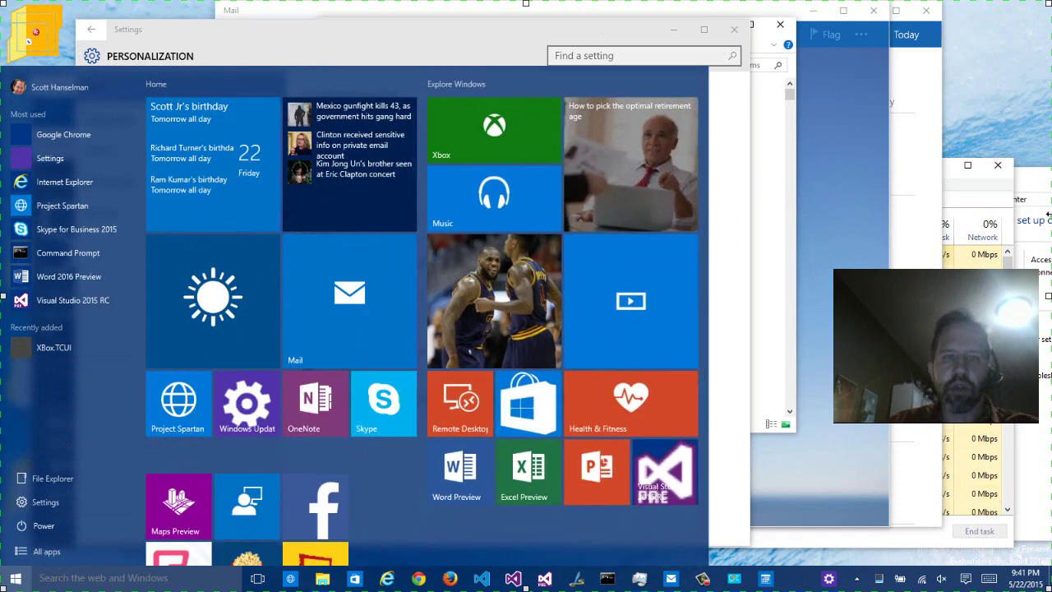
pyautogui.click(11, 580)
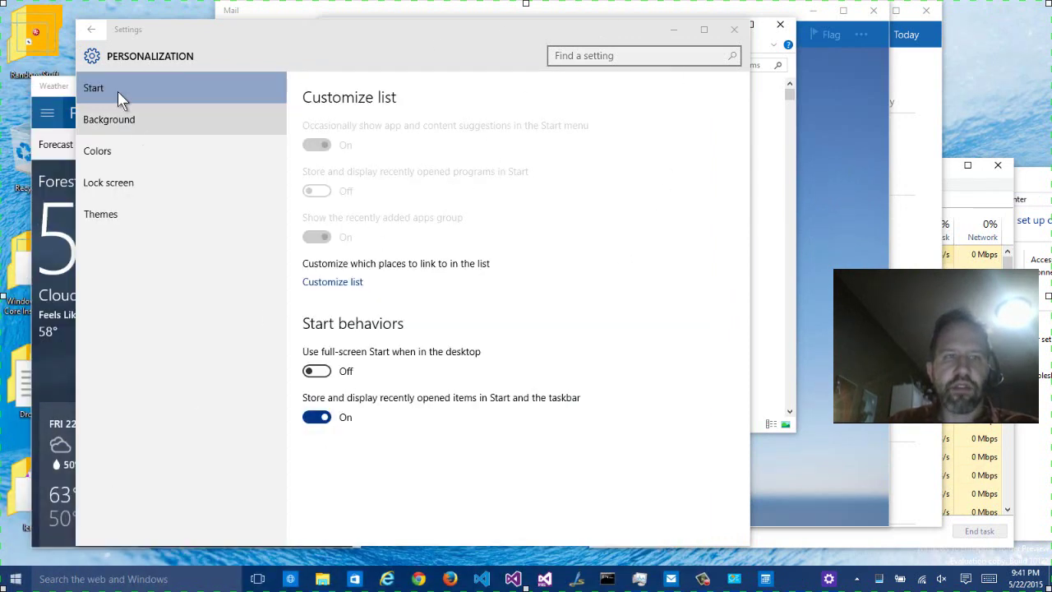
# Return Settings to its main page and close all open windows: Settings, Programs, Mail, Calendar, Task Manager, Network and Sharing Center and Weather
pyautogui.click(92, 30)
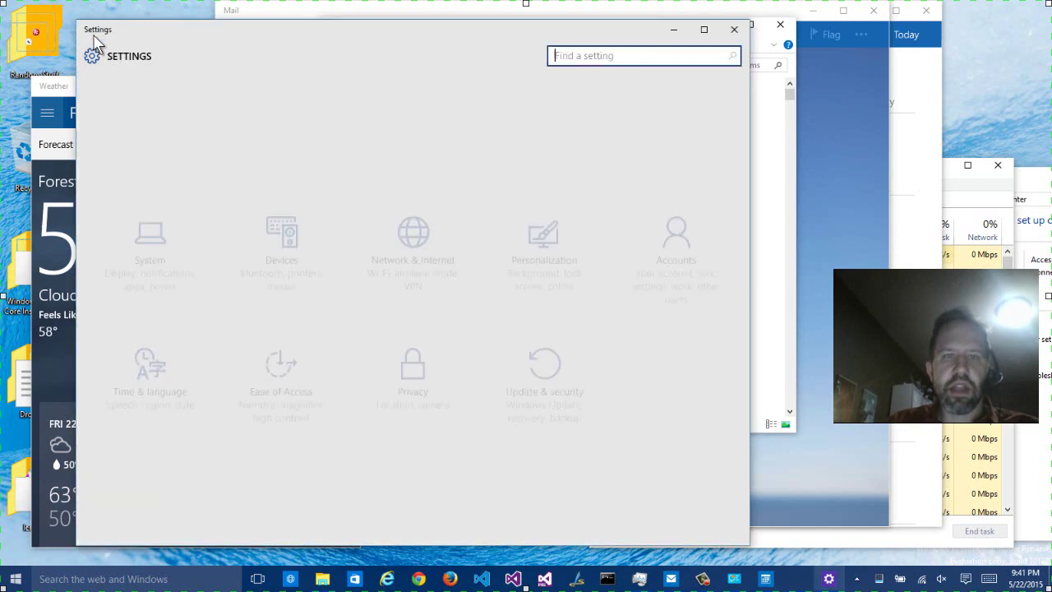
pyautogui.click(734, 31)
pyautogui.click(780, 28)
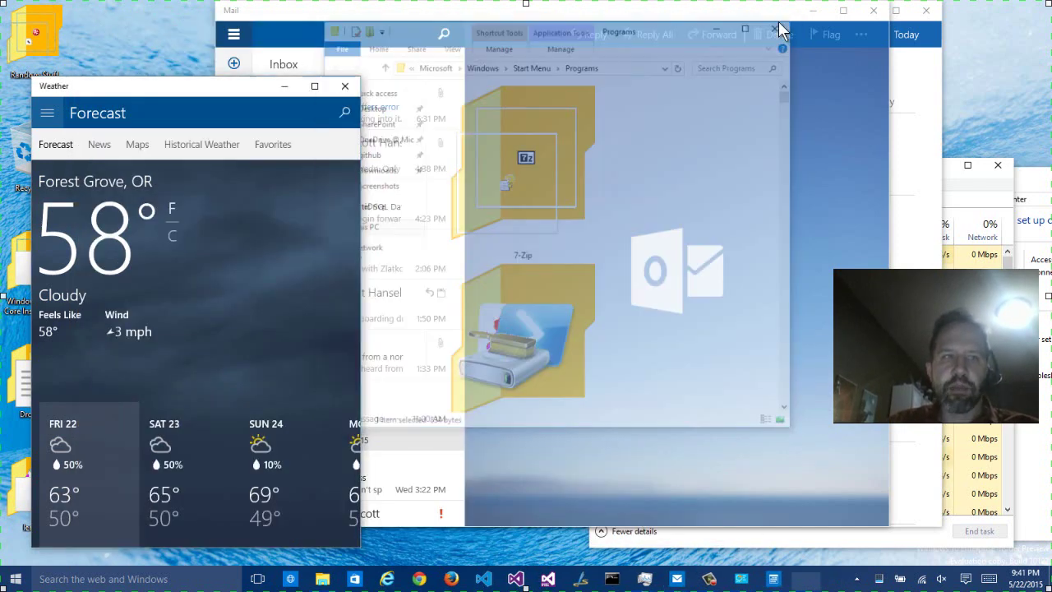
pyautogui.click(873, 10)
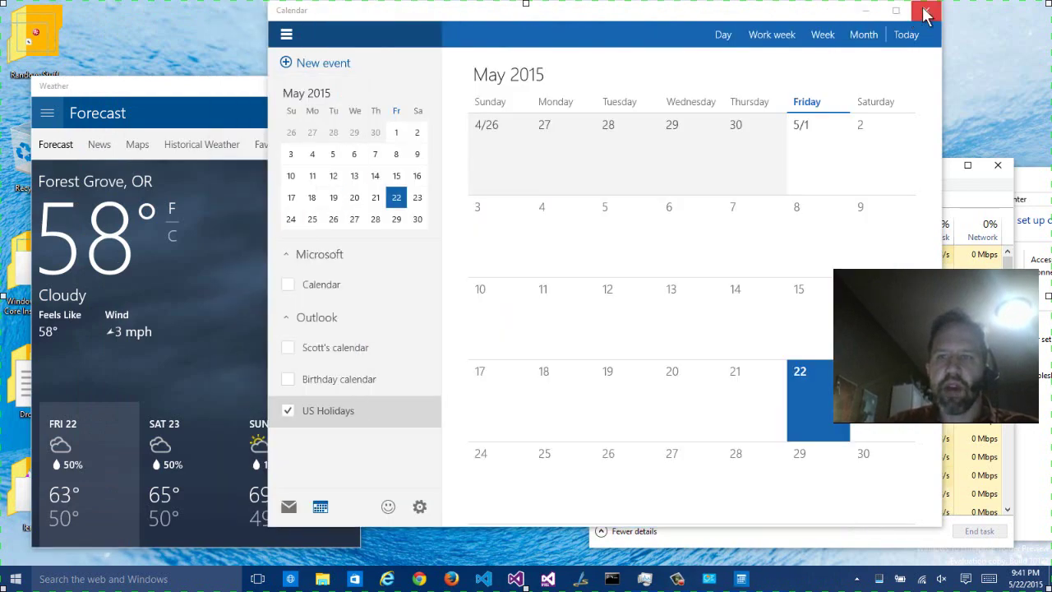
pyautogui.click(925, 15)
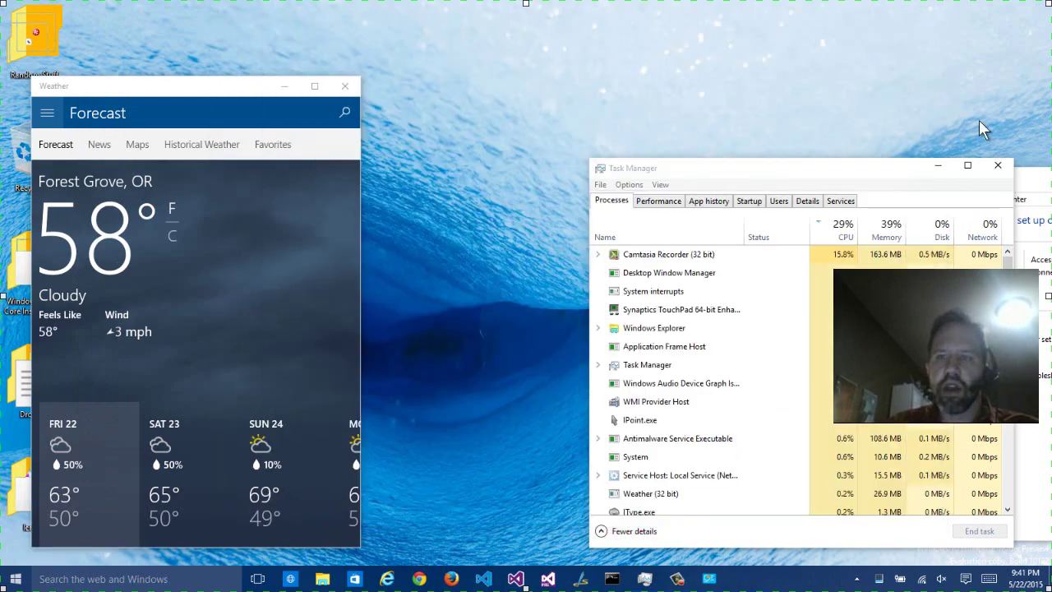
pyautogui.click(1000, 169)
pyautogui.moveTo(1003, 176); pyautogui.dragTo(649, 188)
pyautogui.click(970, 174)
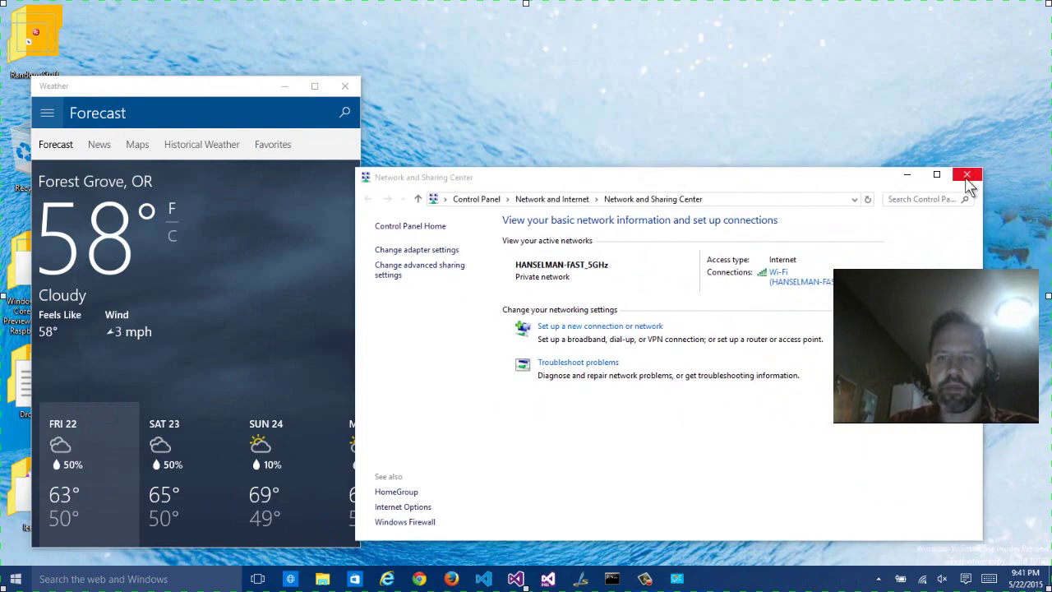
pyautogui.click(346, 86)
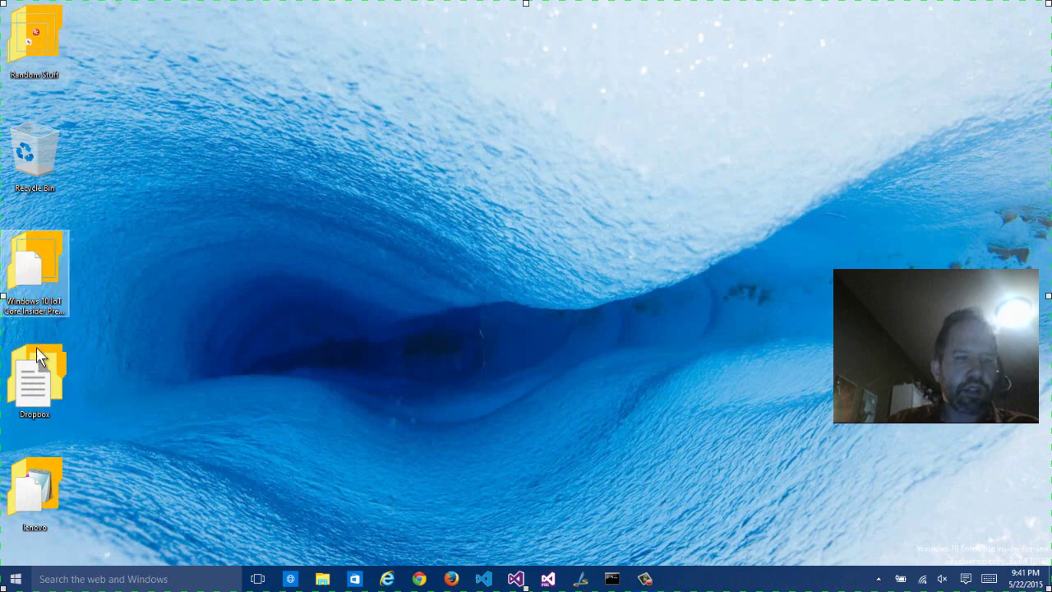
# Open the lenovo desktop folder, go to This PC, view its context commands and close the window
pyautogui.click(36, 477)
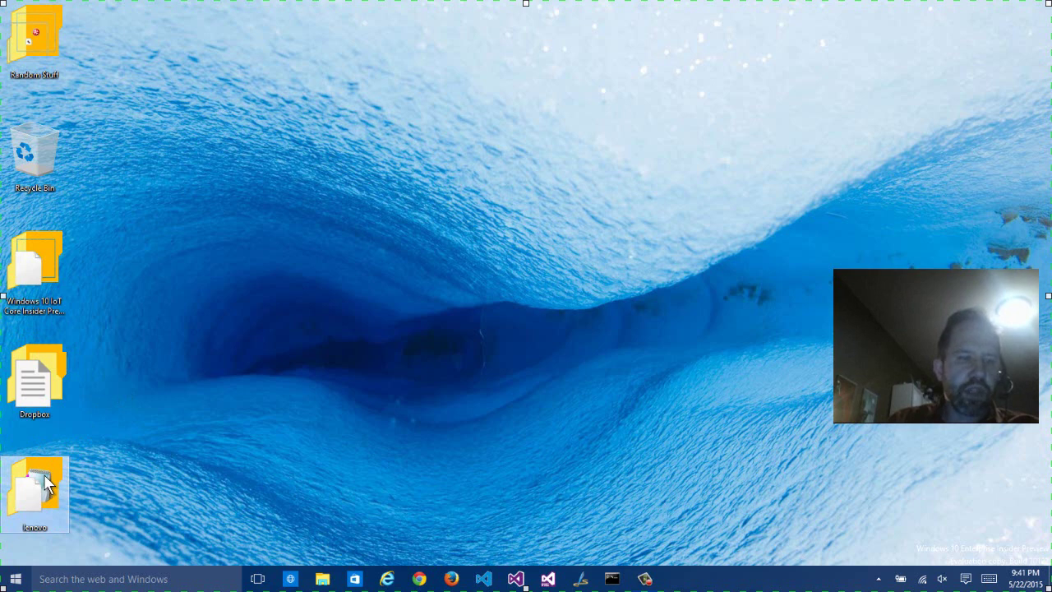
pyautogui.doubleClick(45, 483)
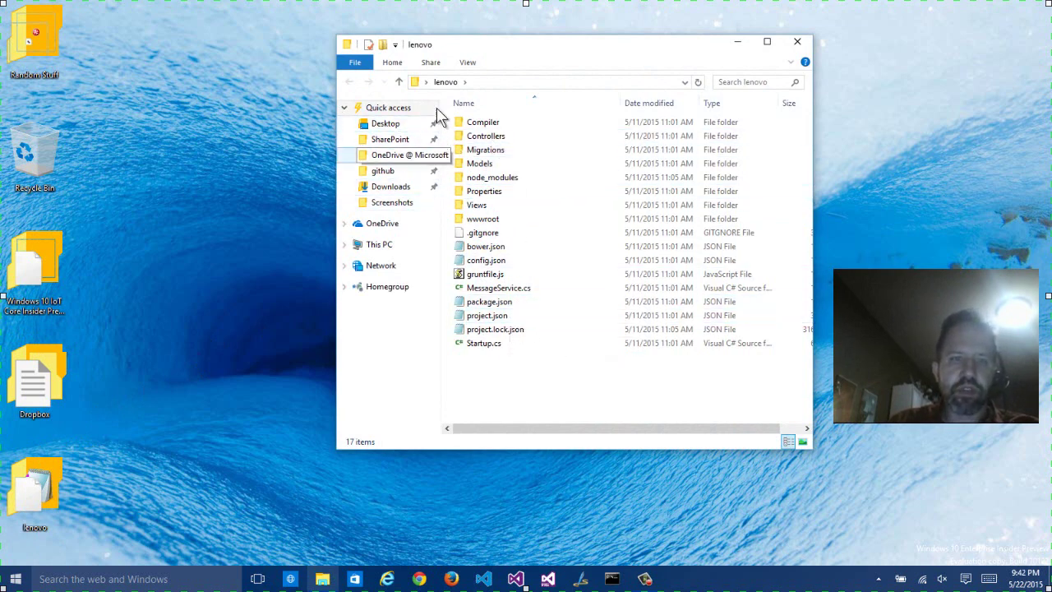
pyautogui.click(372, 249)
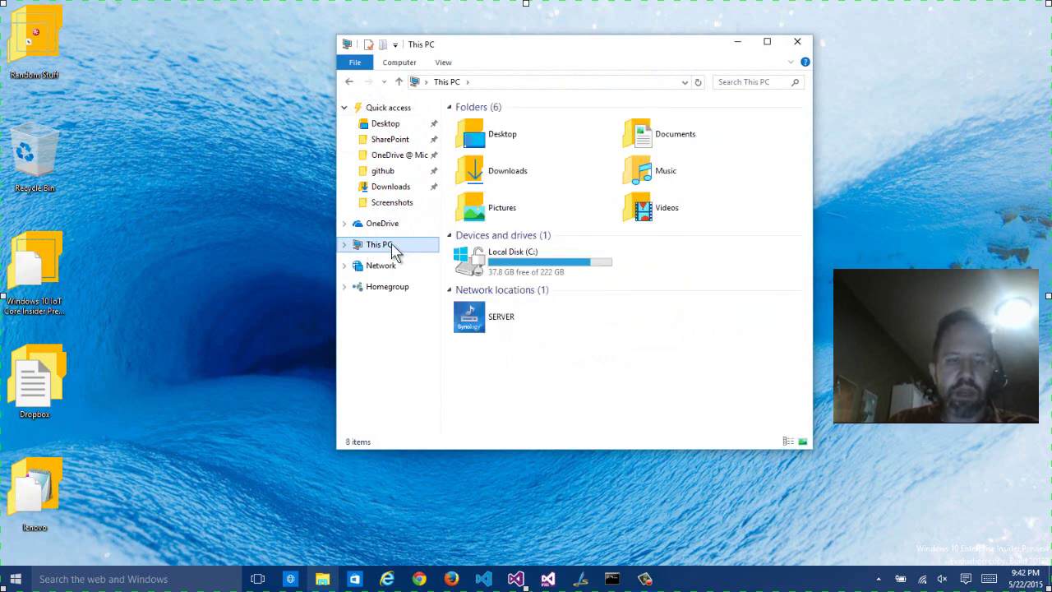
pyautogui.rightClick(393, 249)
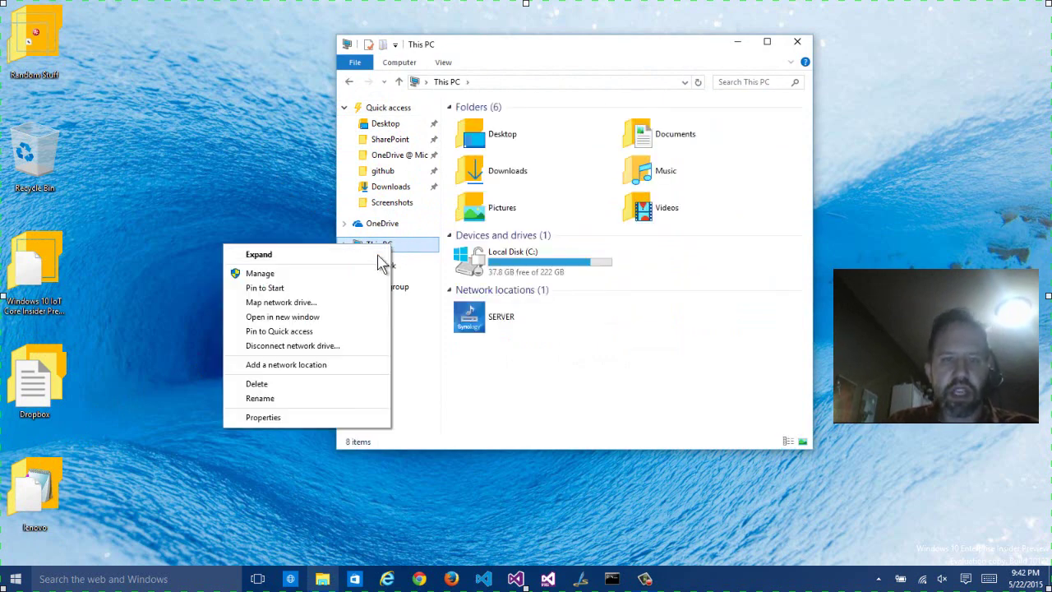
pyautogui.click(288, 212)
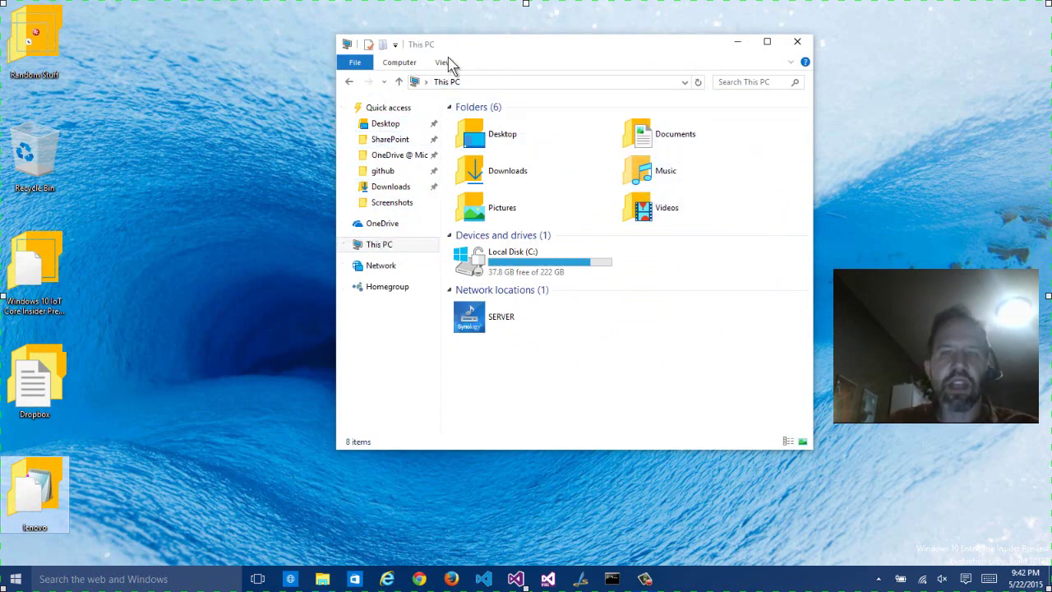
pyautogui.click(797, 41)
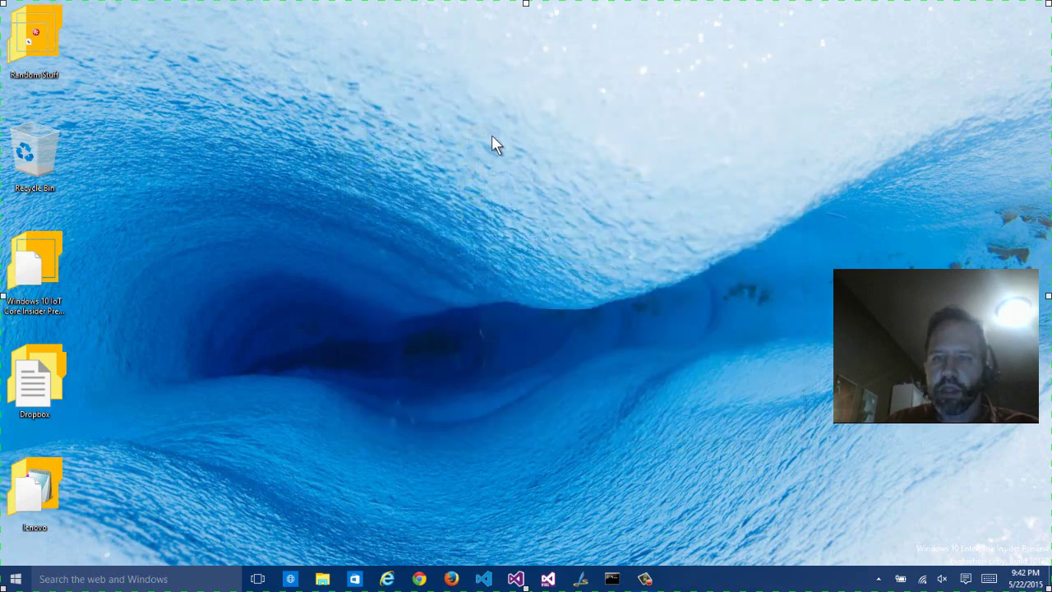
# View the desktop's context commands, and display the notifications and quick actions pane twice
pyautogui.rightClick(482, 153)
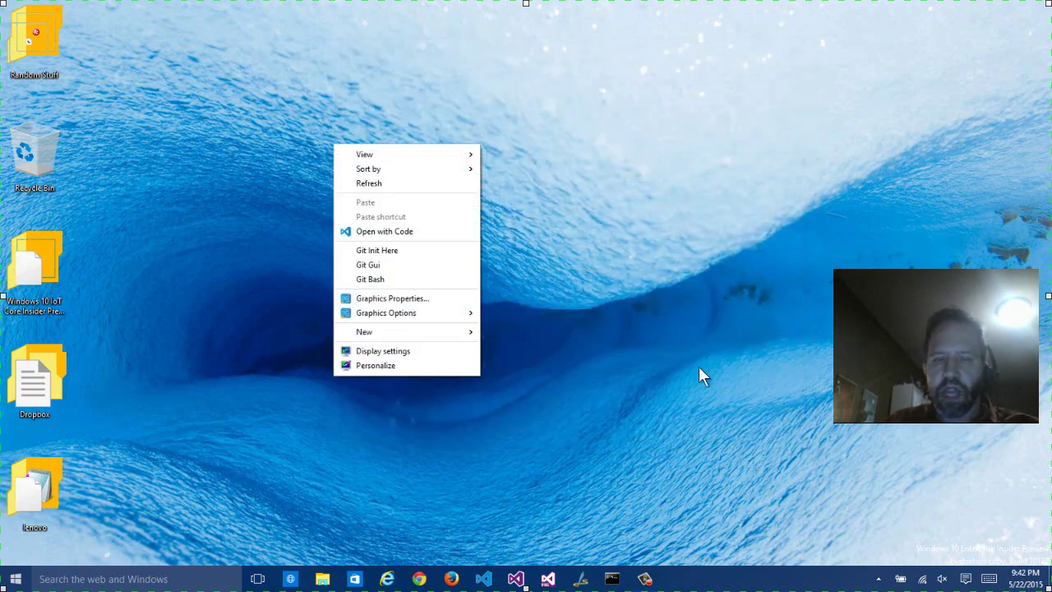
pyautogui.click(744, 396)
pyautogui.press('super+a')
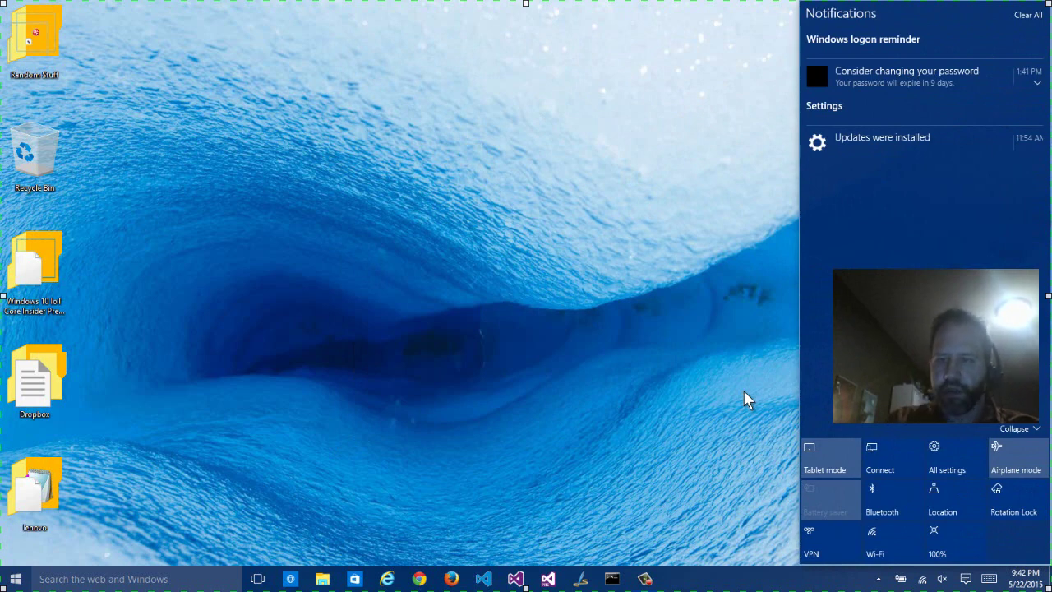
pyautogui.click(743, 398)
pyautogui.press('super+a')
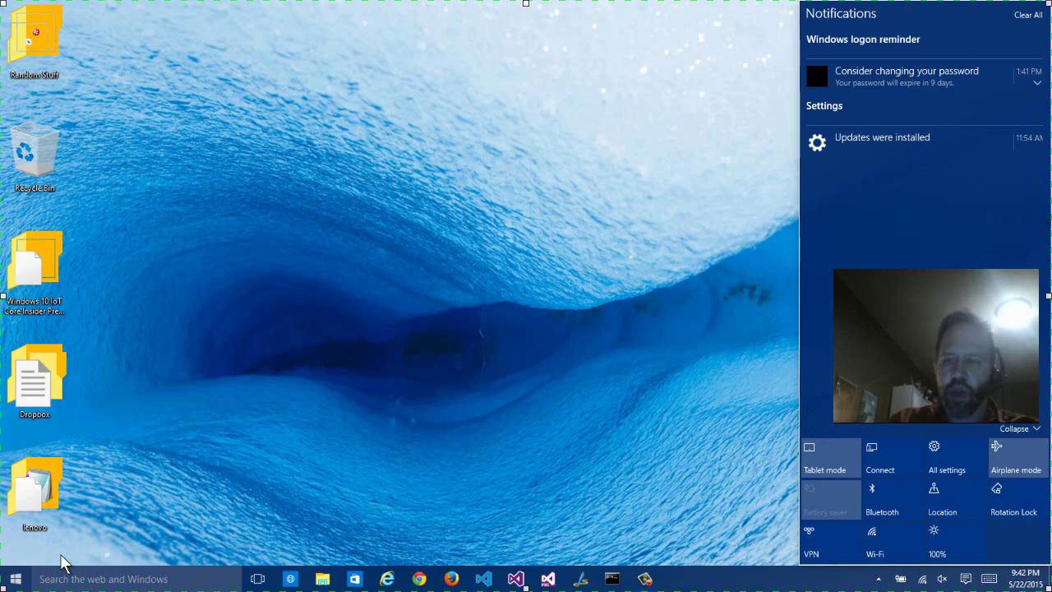
# Open All settings from the quick actions, and use the VPN quick action to reach the VPN page
pyautogui.click(936, 456)
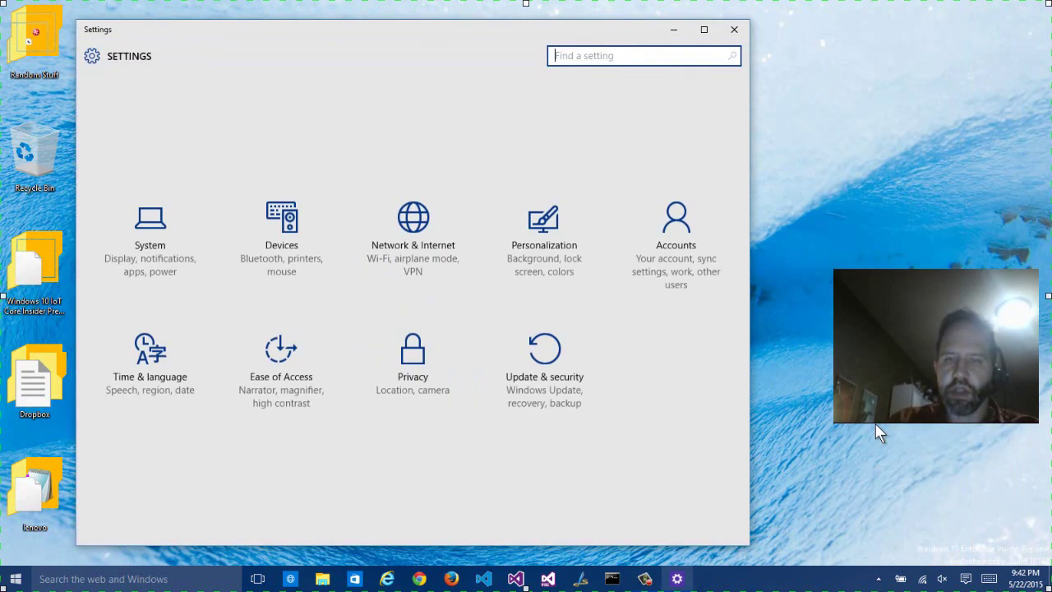
pyautogui.press('super+a')
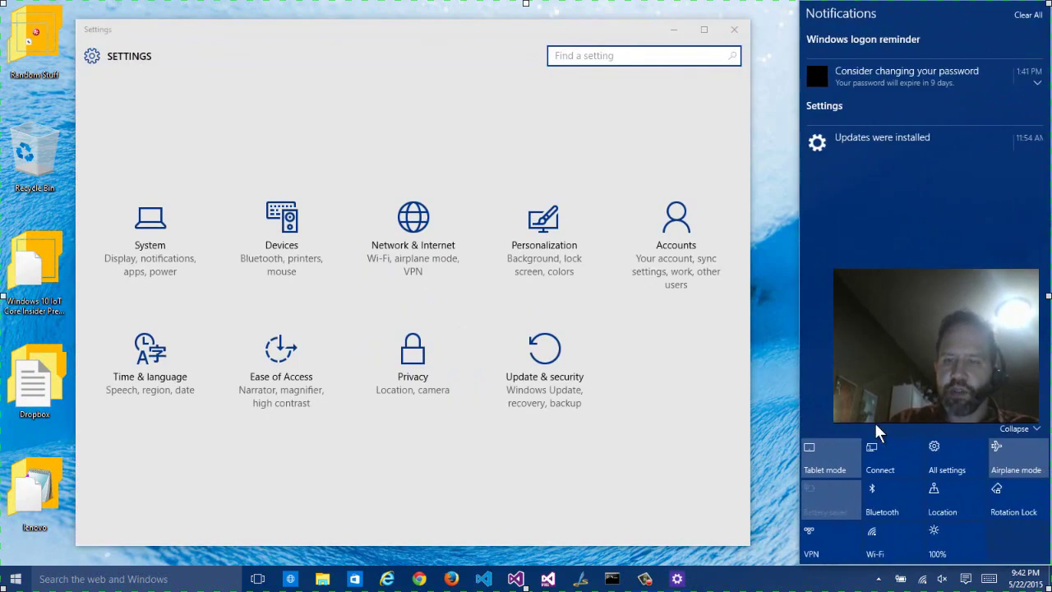
pyautogui.press('Return')
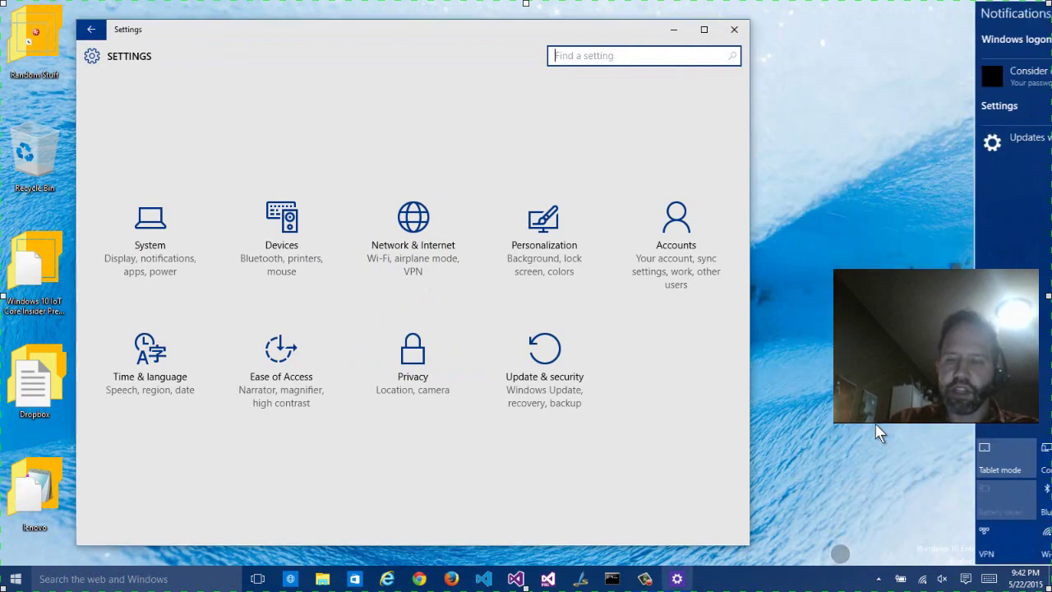
# Cycle the screen brightness quick action through its levels back to 100% and close the pane
pyautogui.press('super+a')
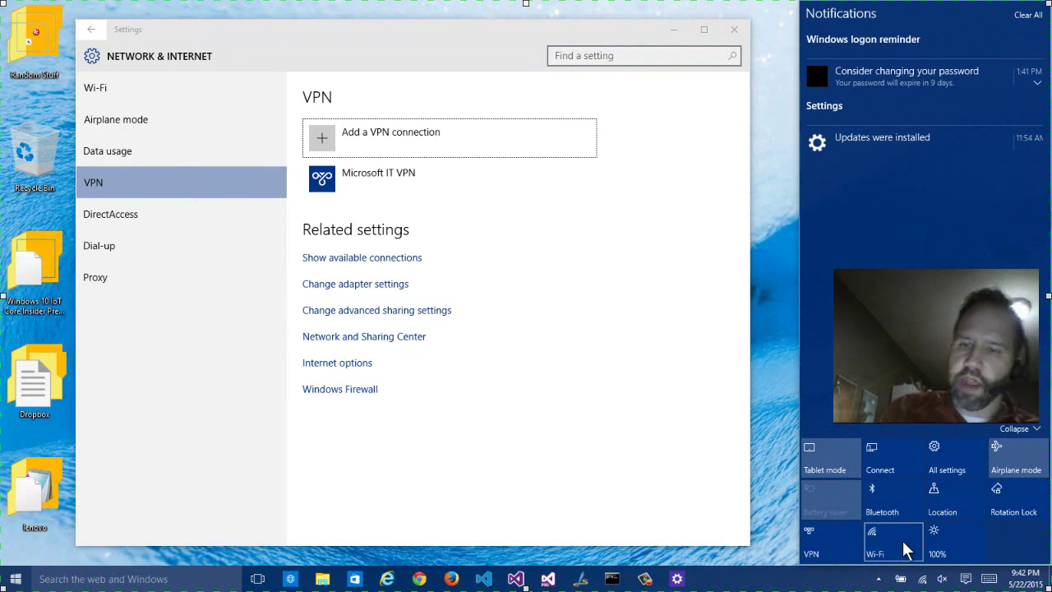
pyautogui.click(958, 548)
pyautogui.press('Return')
pyautogui.press('Return')
pyautogui.press('Return')
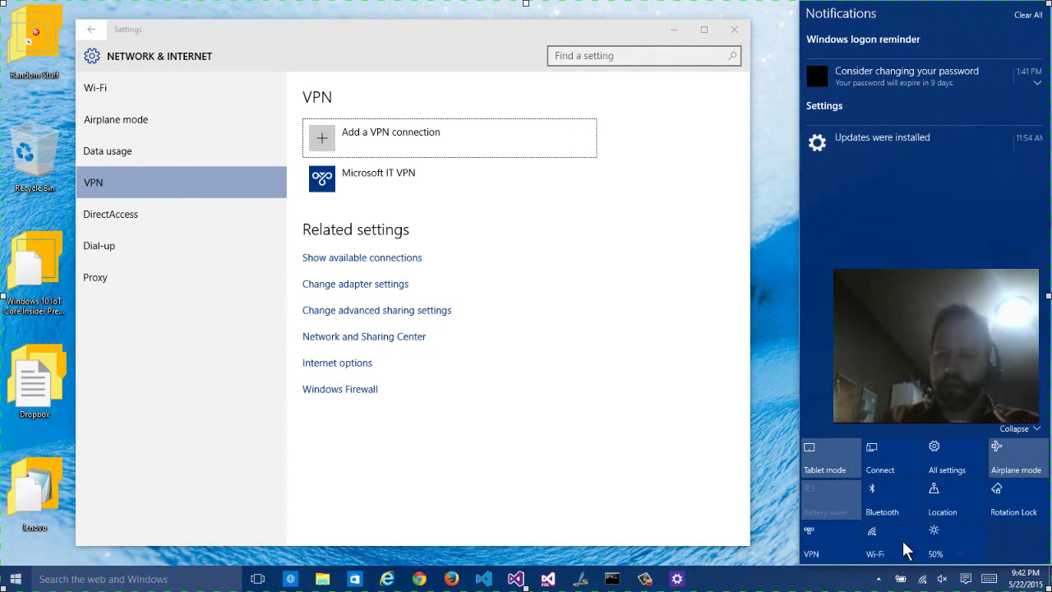
pyautogui.click(957, 549)
pyautogui.click(956, 549)
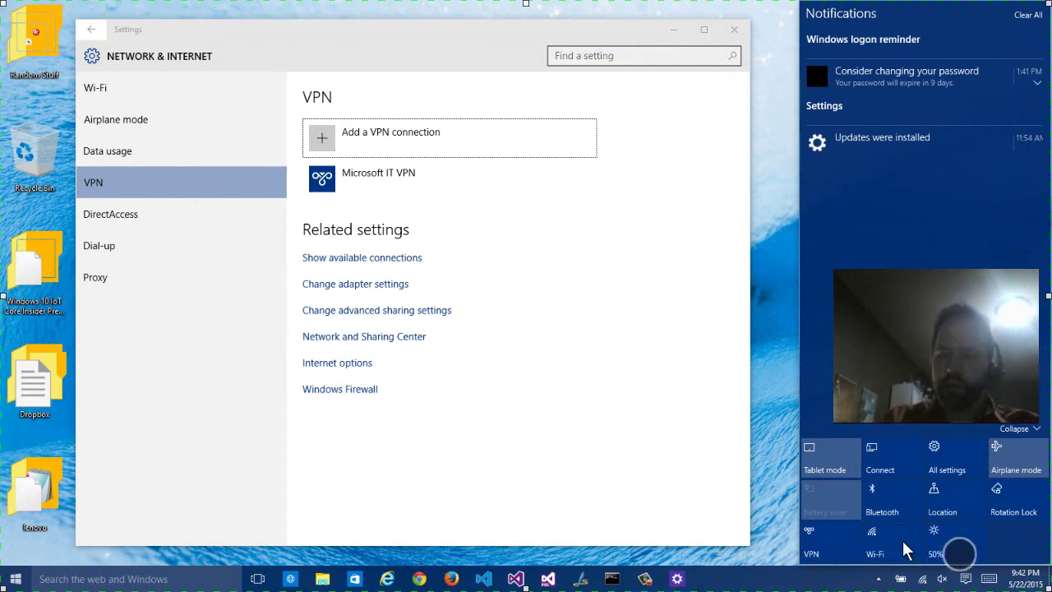
pyautogui.click(957, 549)
pyautogui.click(957, 549)
pyautogui.press('super+a')
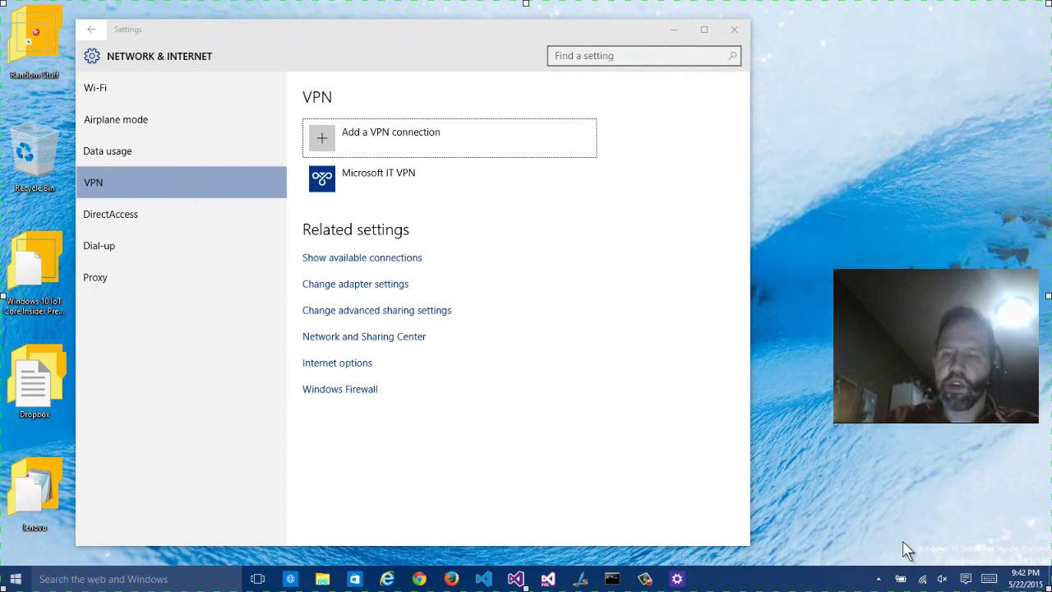
# Open the Connect pane for wireless devices from the quick actions, and open it again directly
pyautogui.press('super+a')
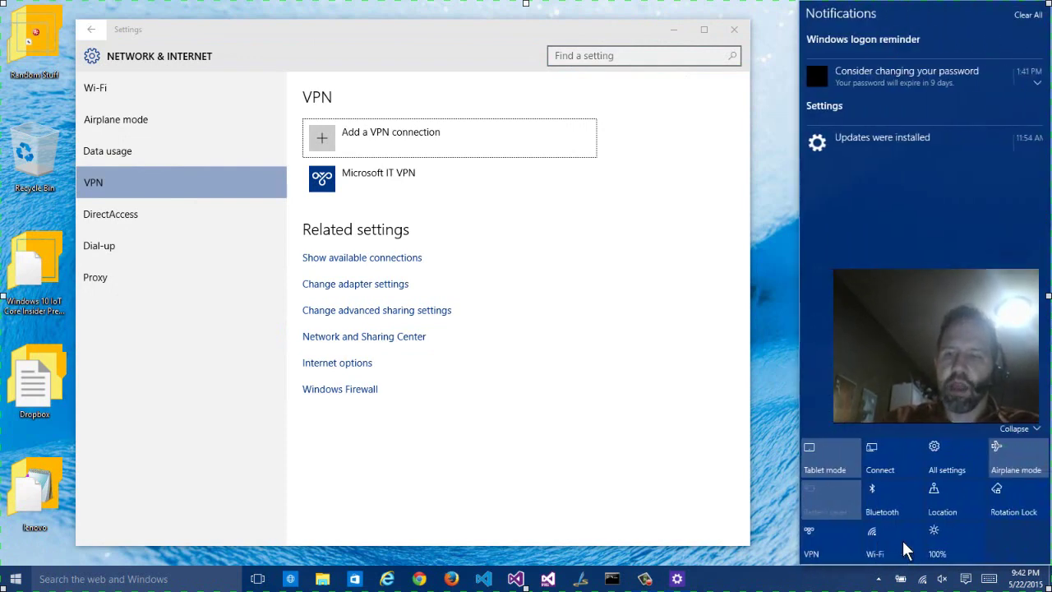
pyautogui.click(893, 457)
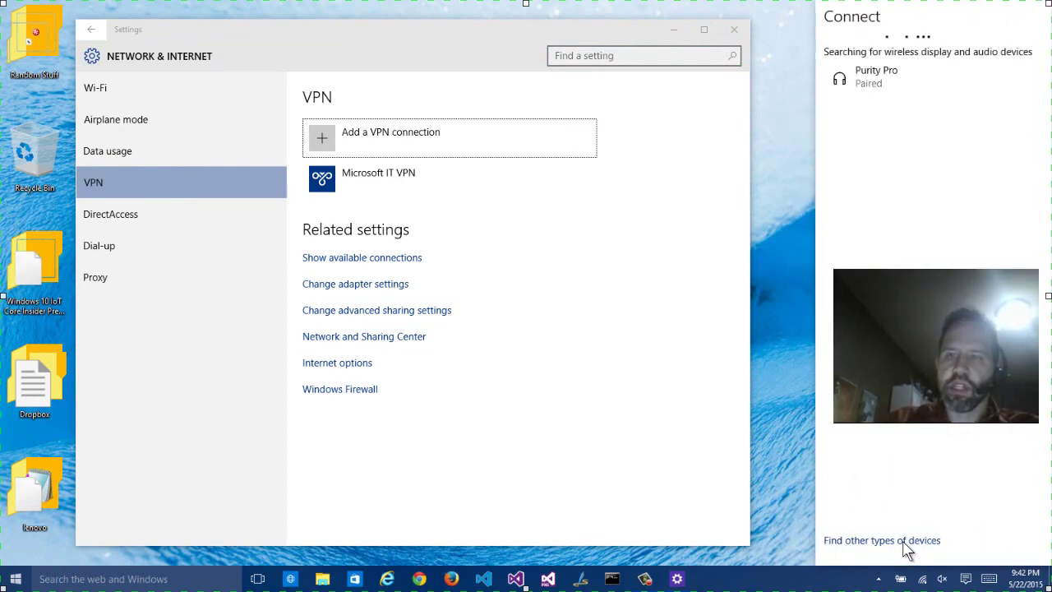
pyautogui.press('super+a')
pyautogui.press('super+k')
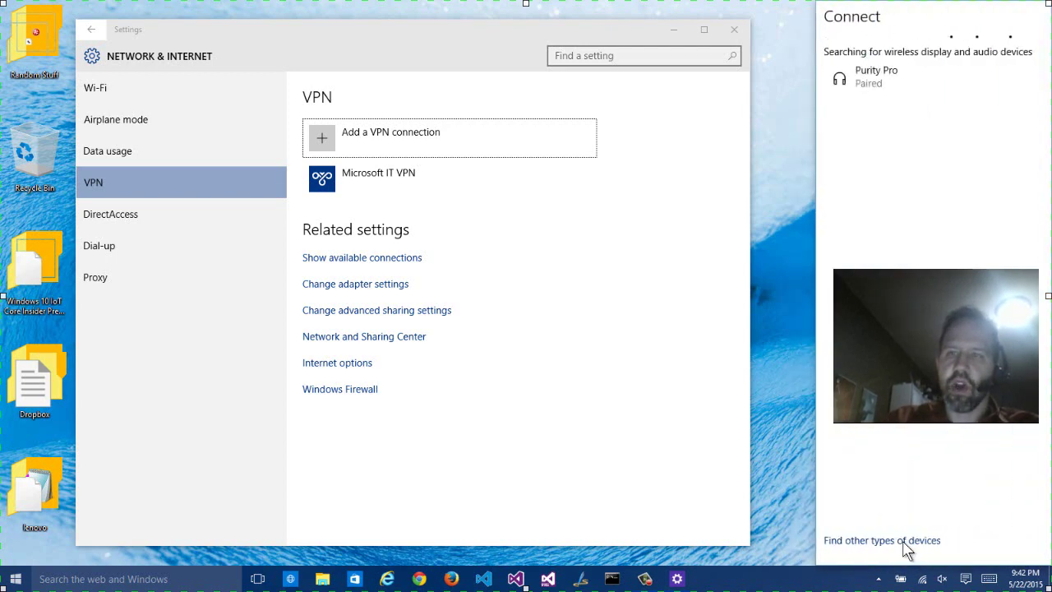
# Toggle the Bluetooth quick action and open the Windows Feedback notification about turning off the radio
pyautogui.press('super+a')
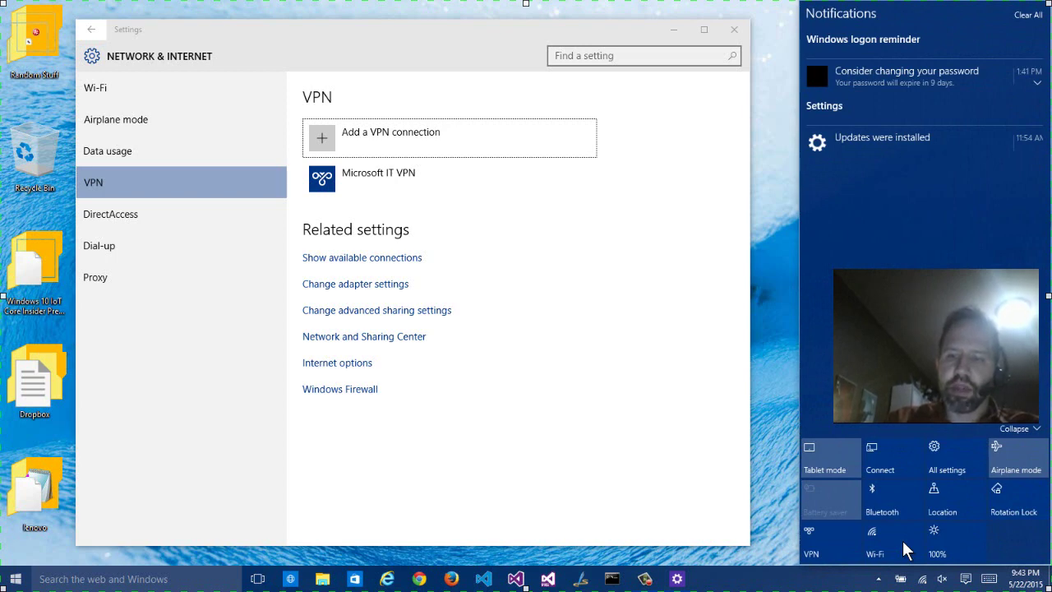
pyautogui.click(906, 551)
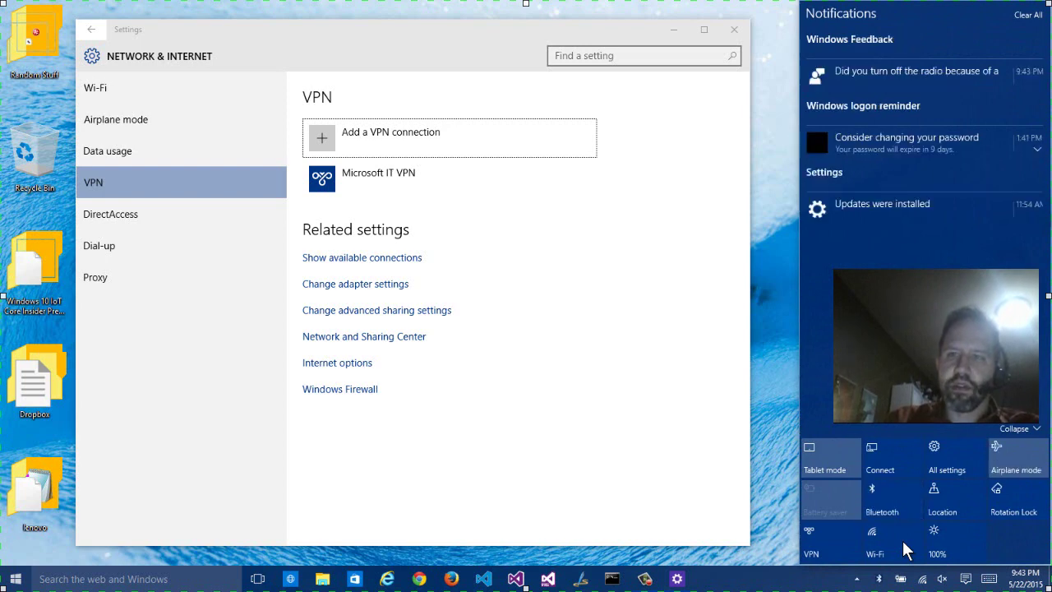
pyautogui.click(946, 80)
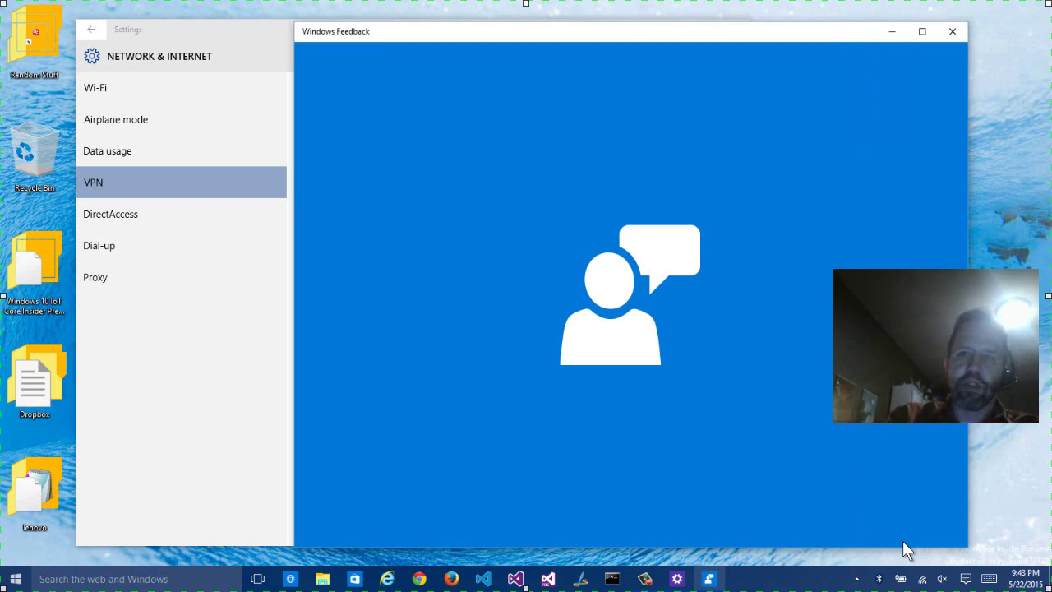
# Move the Windows Feedback window aside and open the Connect pane from the quick actions
pyautogui.moveTo(740, 31); pyautogui.dragTo(554, 26)
pyautogui.moveTo(1049, 501); pyautogui.dragTo(882, 502)
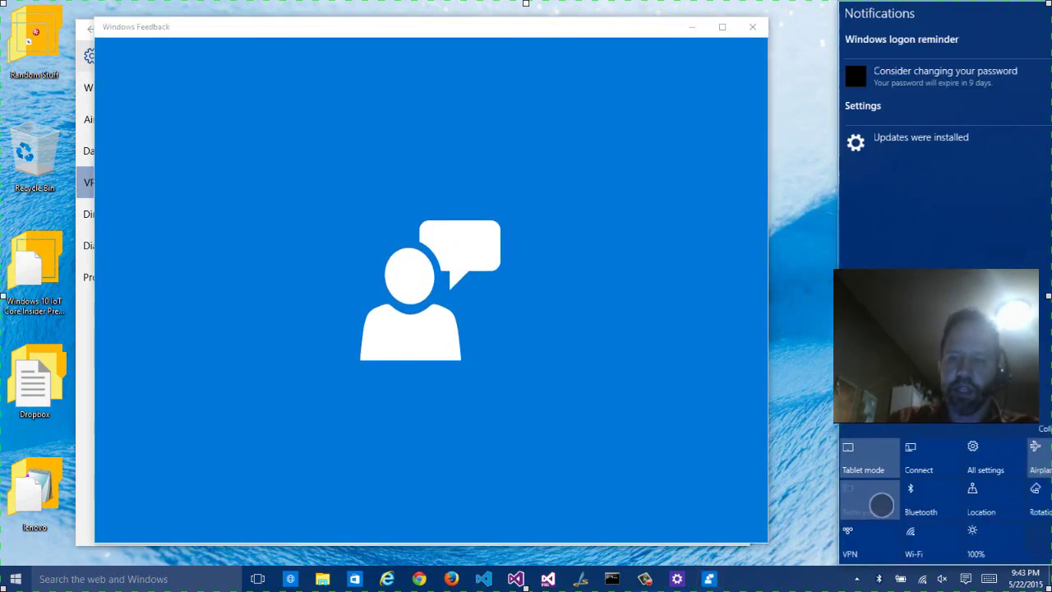
pyautogui.click(894, 458)
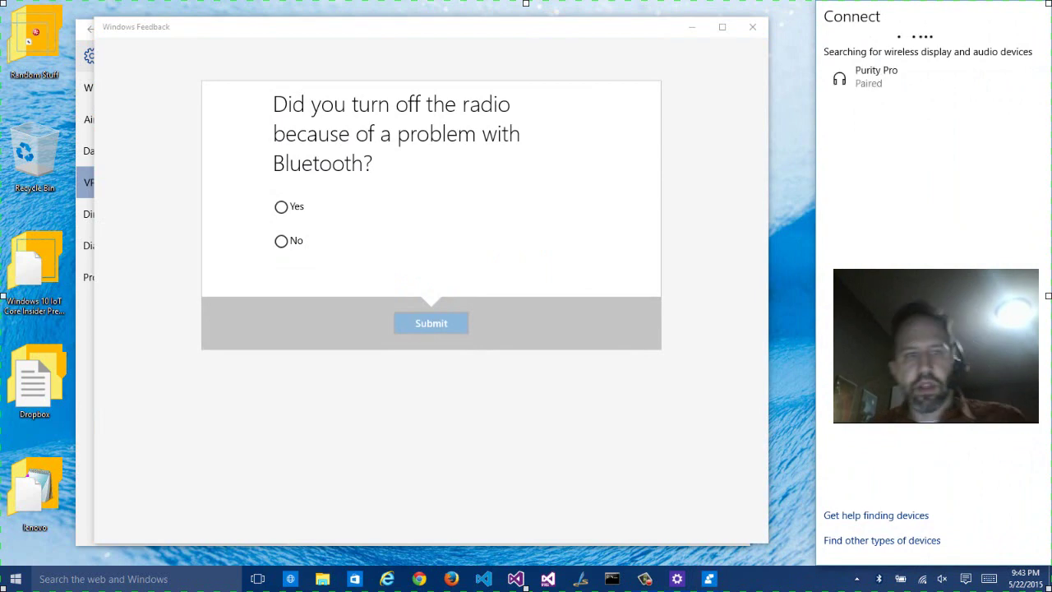
# Answer No to the question about a Bluetooth problem, submit the feedback and close Windows Feedback
pyautogui.click(281, 241)
pyautogui.click(281, 240)
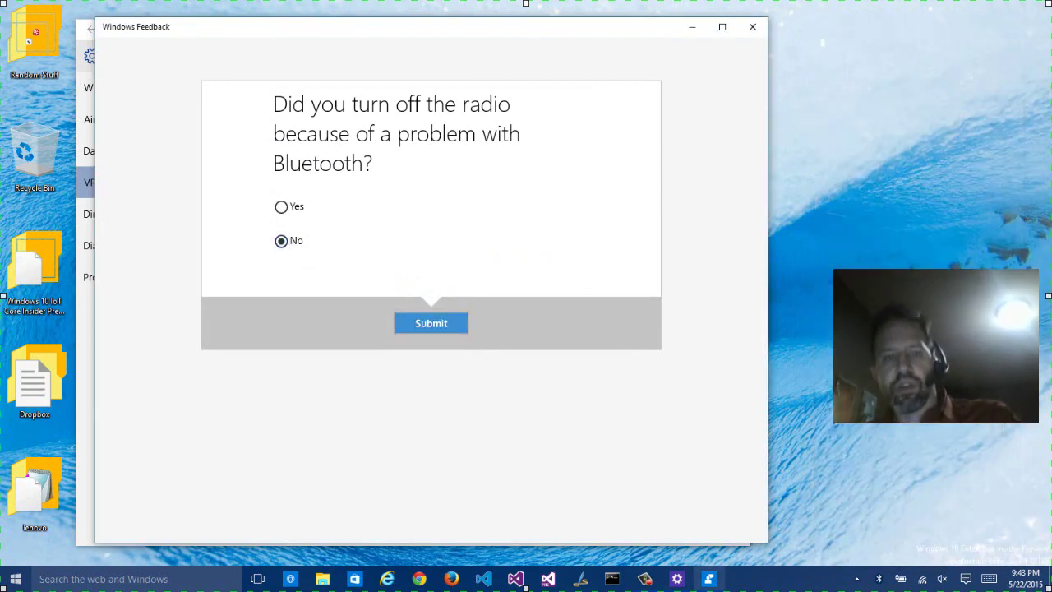
pyautogui.click(431, 323)
pyautogui.click(753, 26)
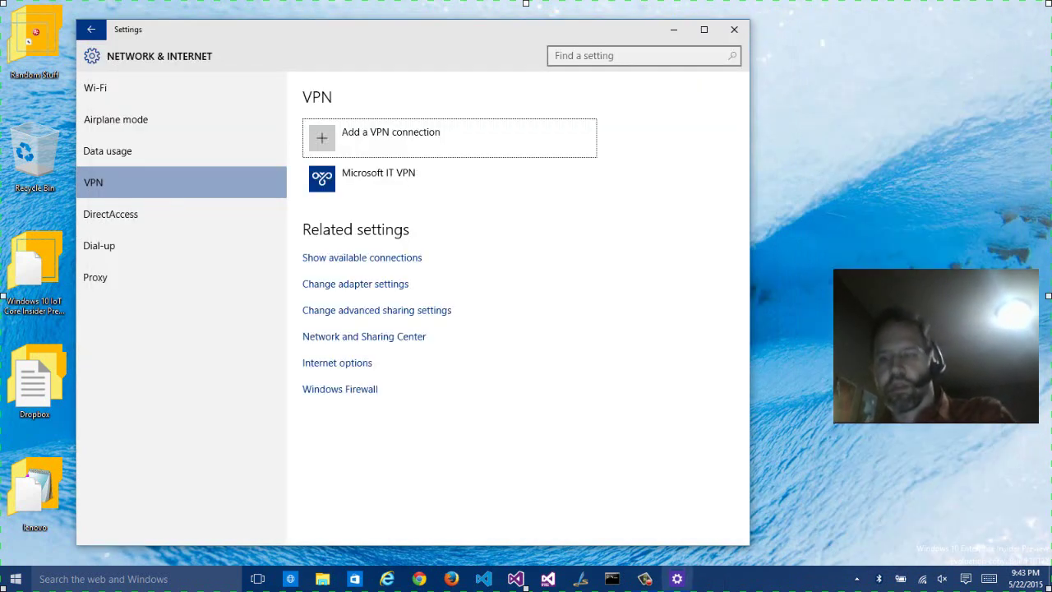
# Bring up the Connect pane from the quick actions once more, dismiss it and close Settings
pyautogui.moveTo(1049, 458); pyautogui.dragTo(871, 458)
pyautogui.click(894, 460)
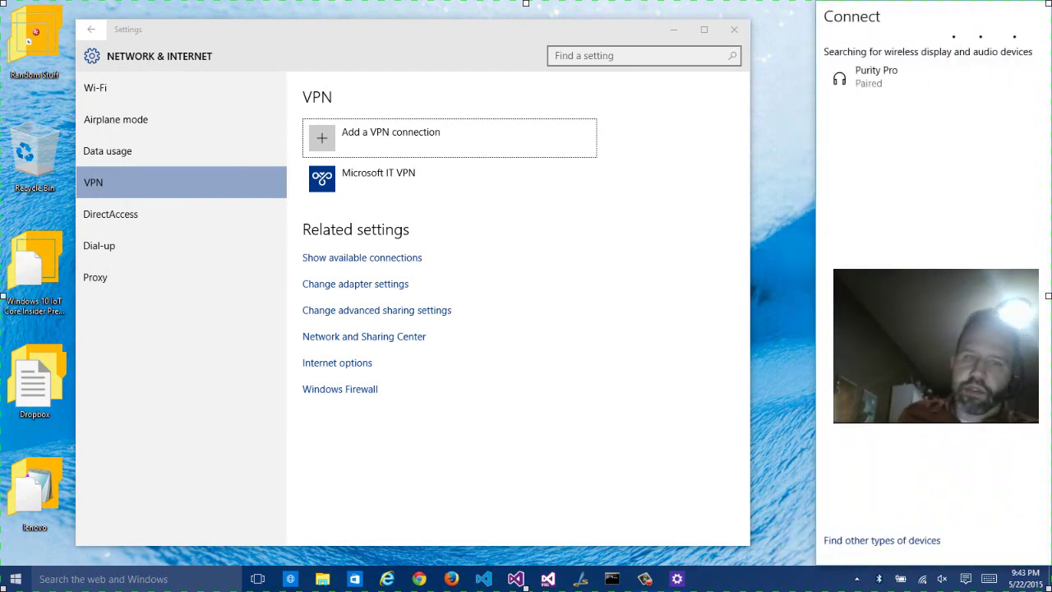
pyautogui.click(740, 34)
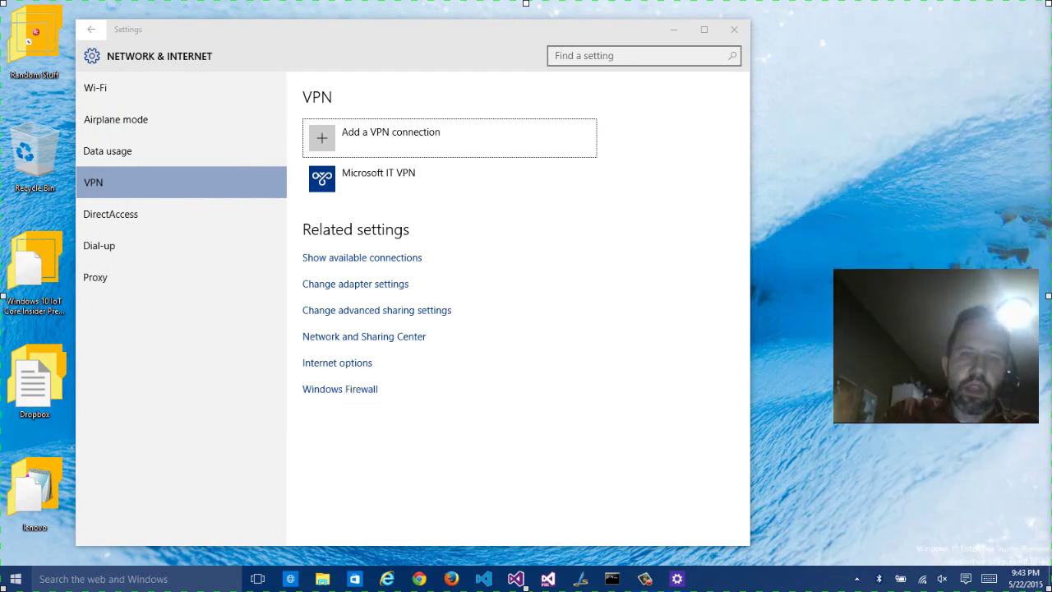
pyautogui.click(740, 34)
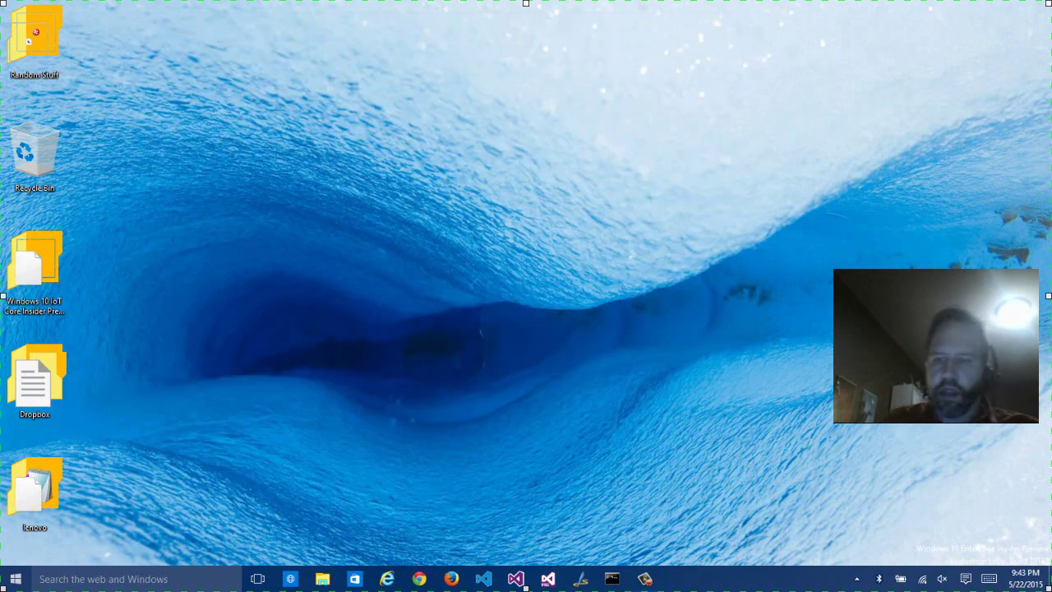